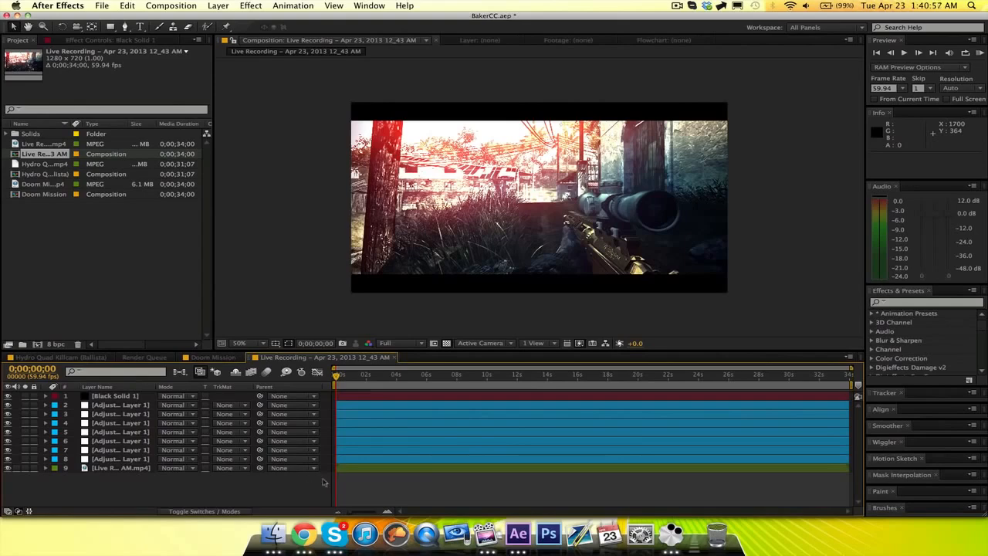
Hide the Black Solid 1 layer in the Live Recording composition.
click(9, 396)
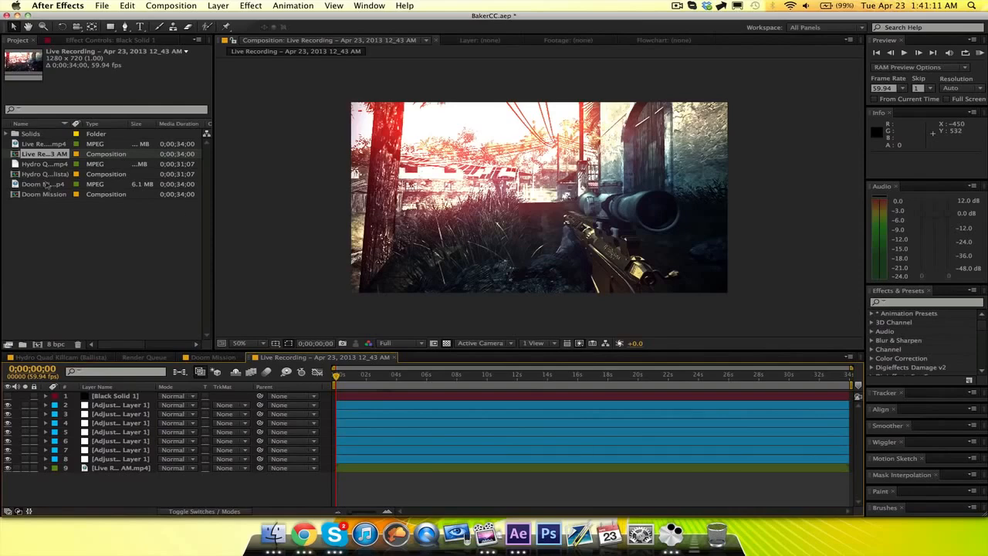
Try the Hydro Quad Killcam (Ballista).mp4 clip beneath the adjustment layers of the Live Recording composition, start it slightly earlier, and cut it out again.
click(48, 174)
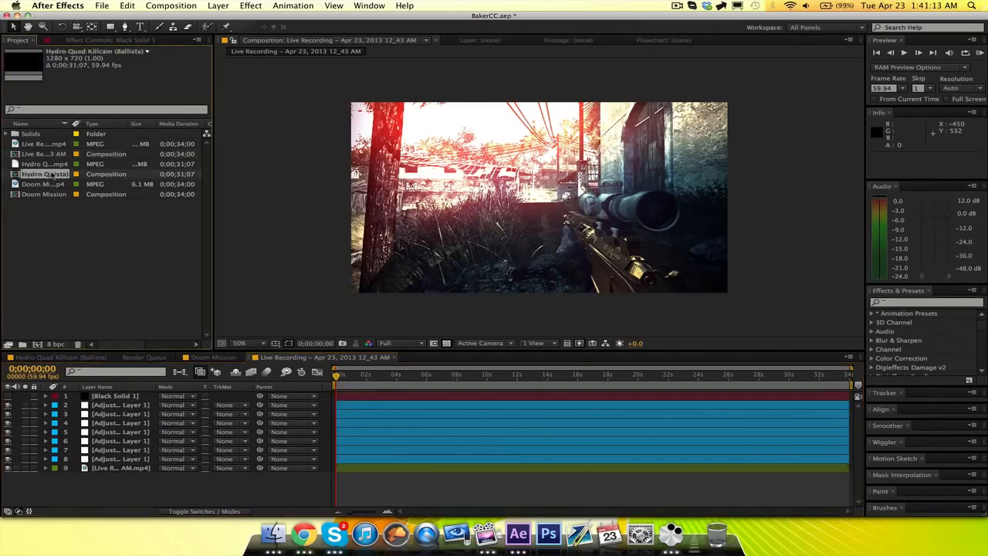
drag(52, 166, 121, 470)
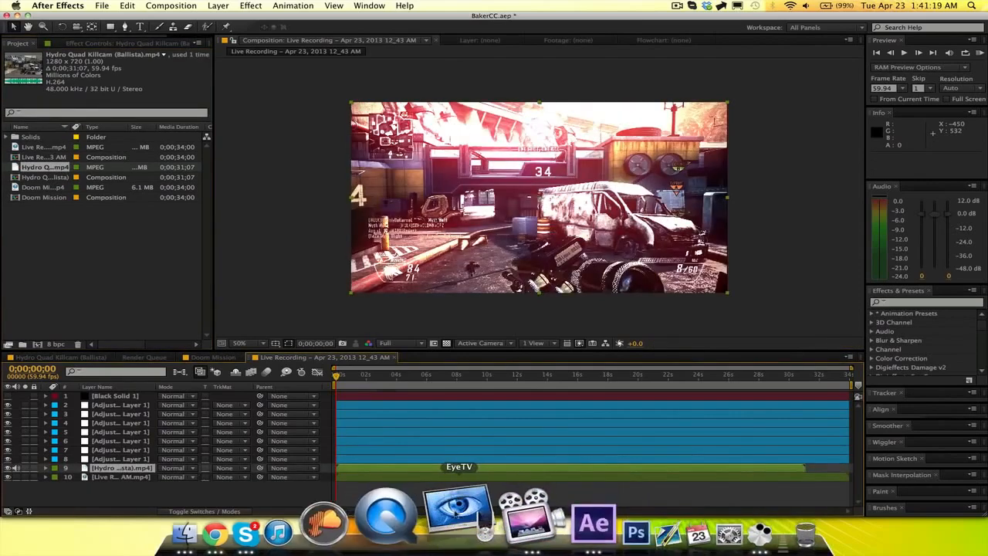
drag(440, 471, 433, 472)
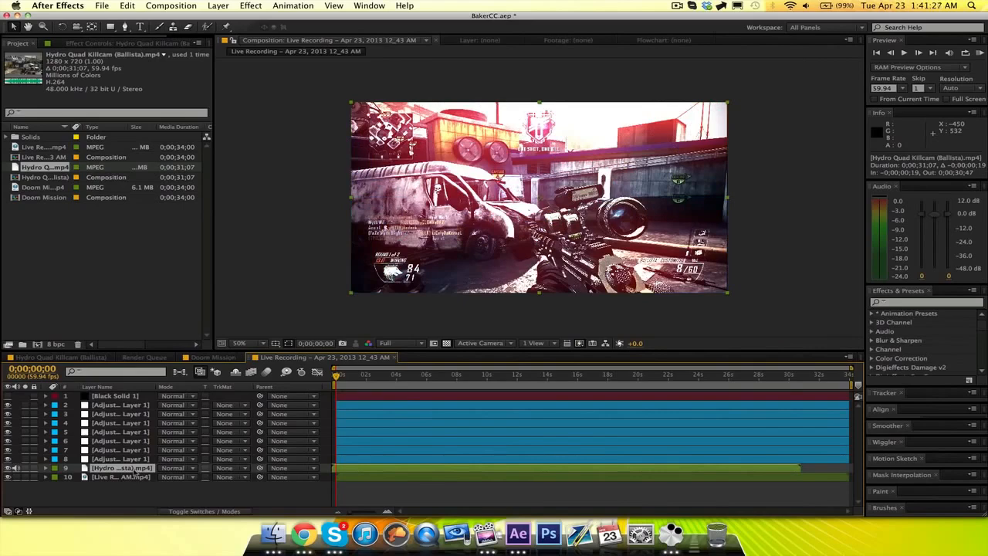
key(super+x)
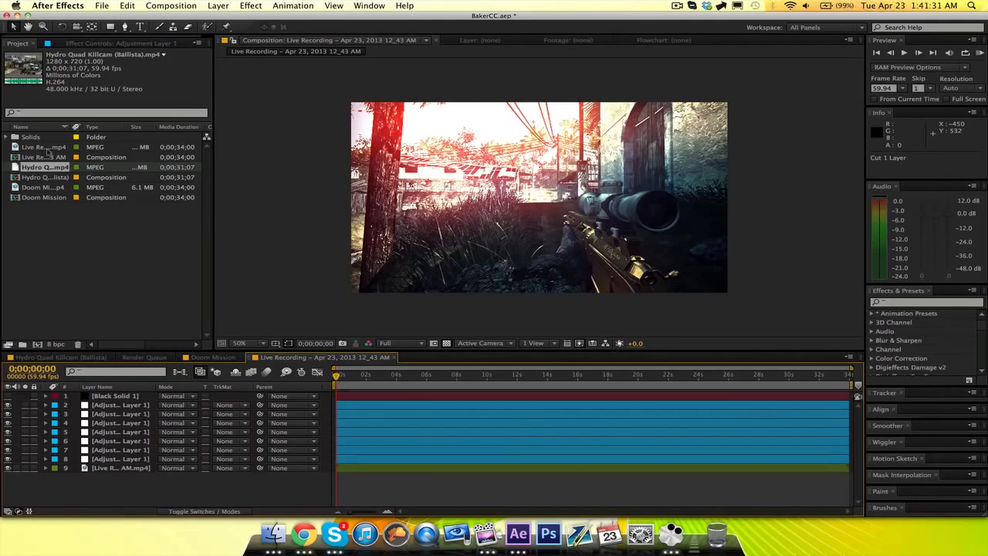
Create a new composition from the Doom Mission.mp4 footage and add an adjustment layer above the clip.
click(45, 187)
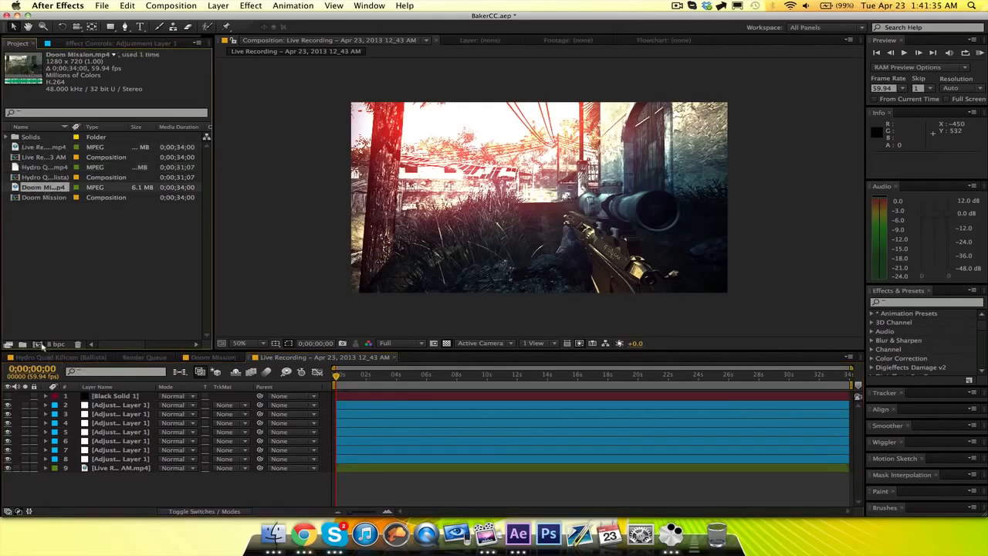
click(37, 345)
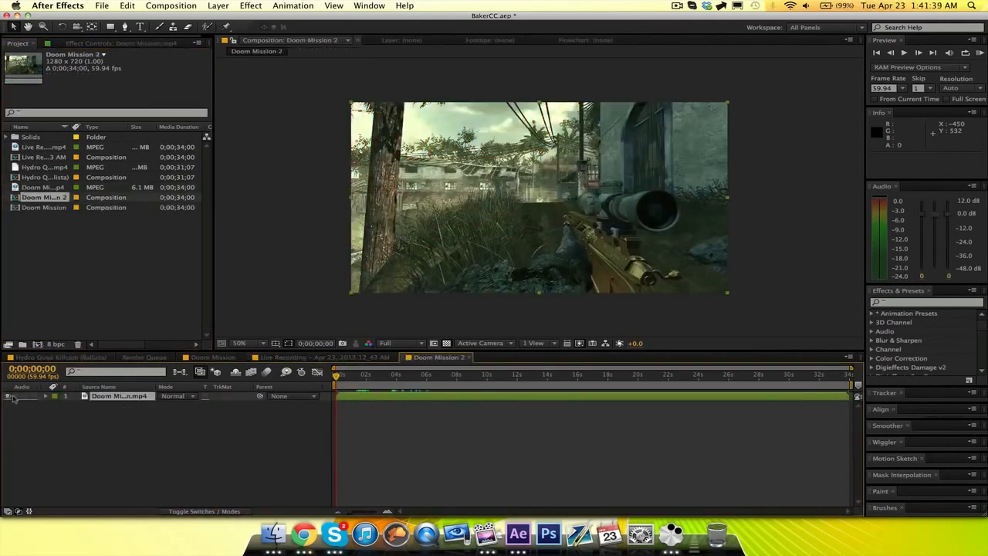
click(145, 410)
click(218, 6)
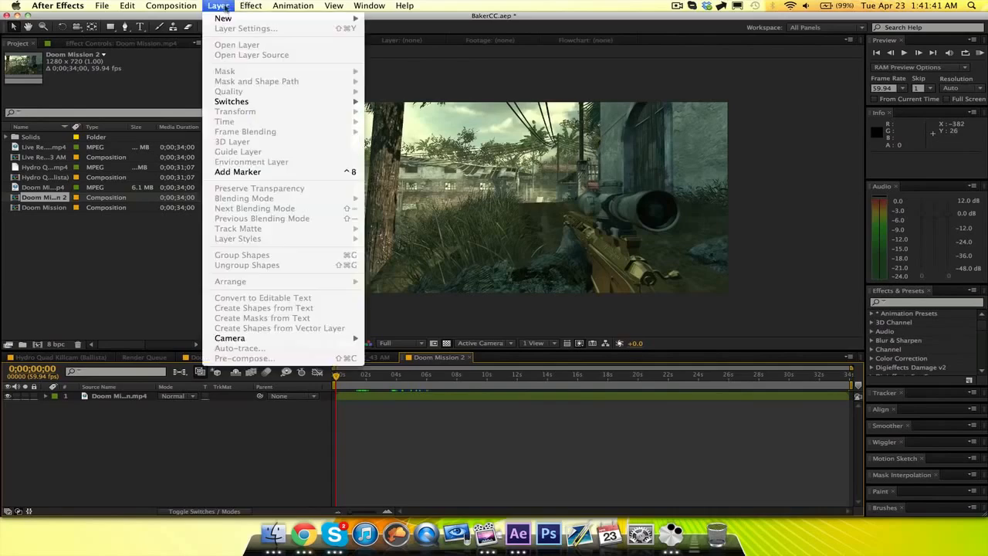
mouse_move(228, 18)
click(412, 82)
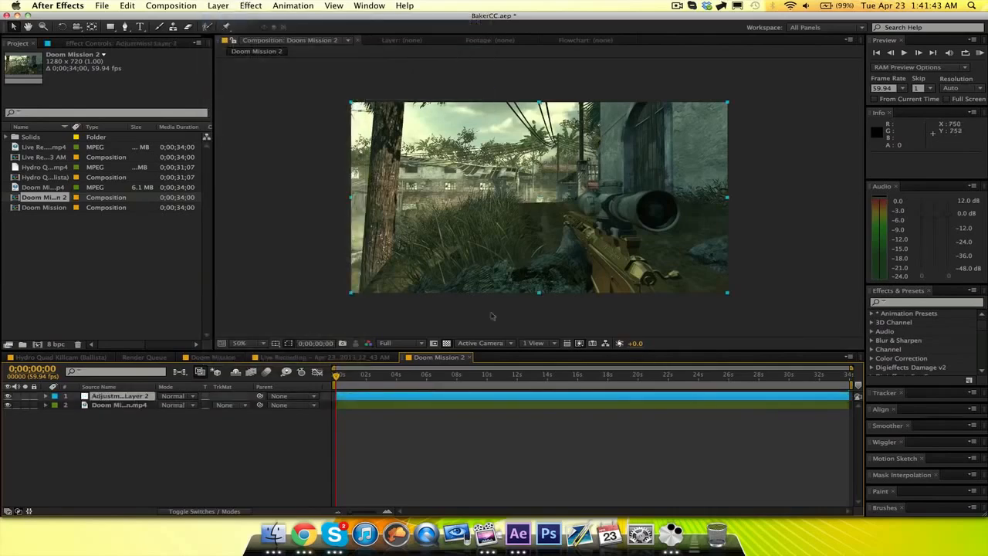
Apply Magic Bullet Looks to the adjustment layer, with a Pop tool in the Post stage and its Pop amount raised.
click(252, 6)
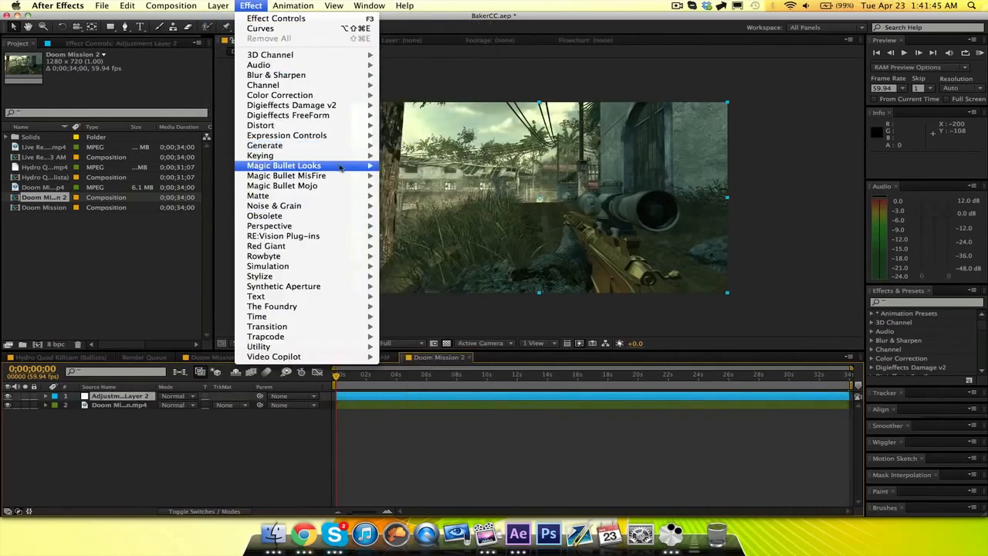
click(401, 165)
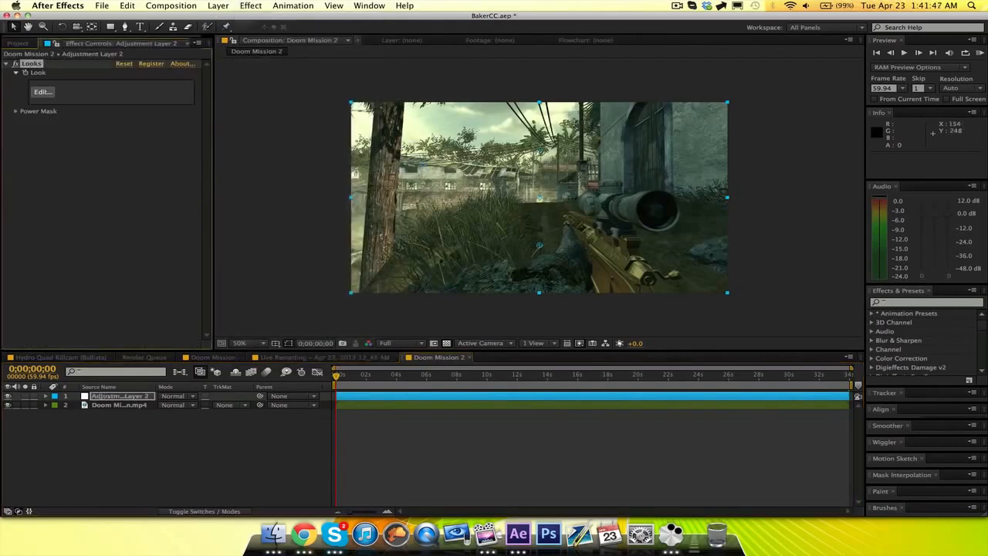
click(42, 91)
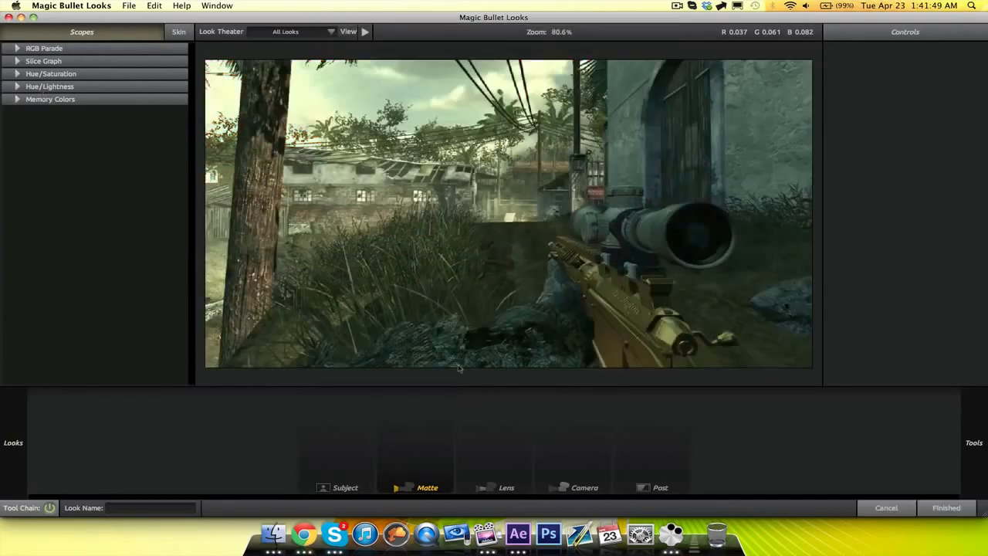
mouse_move(974, 355)
click(961, 379)
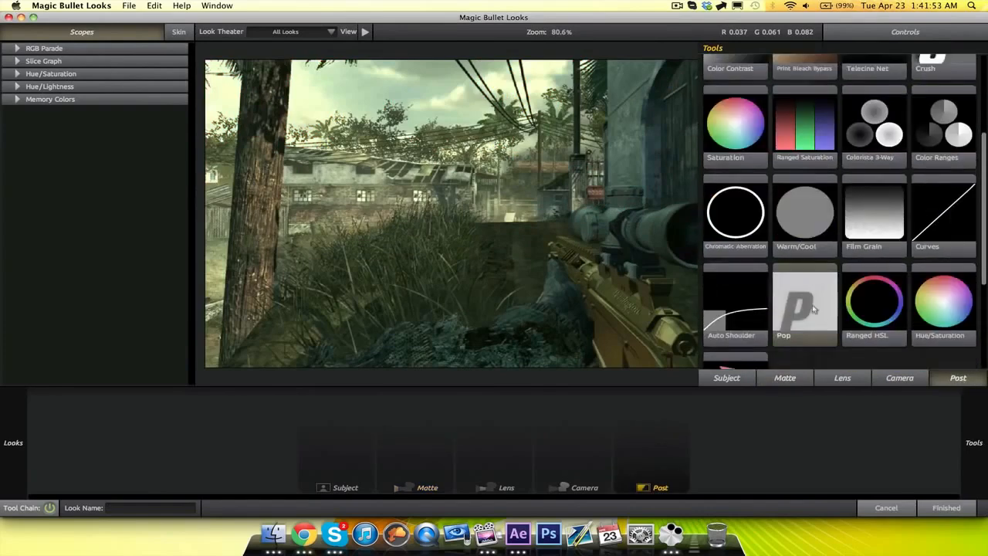
drag(816, 309, 651, 433)
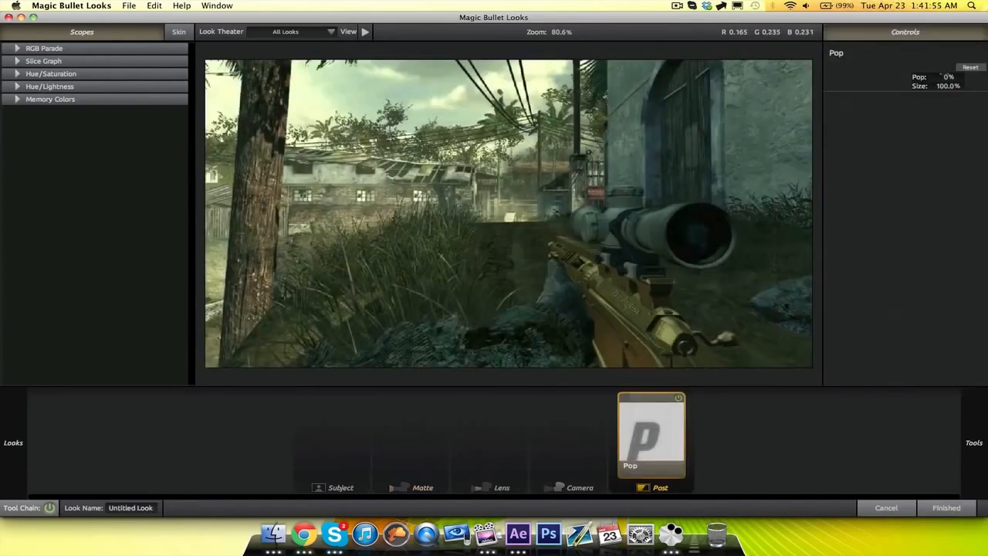
drag(948, 76, 965, 77)
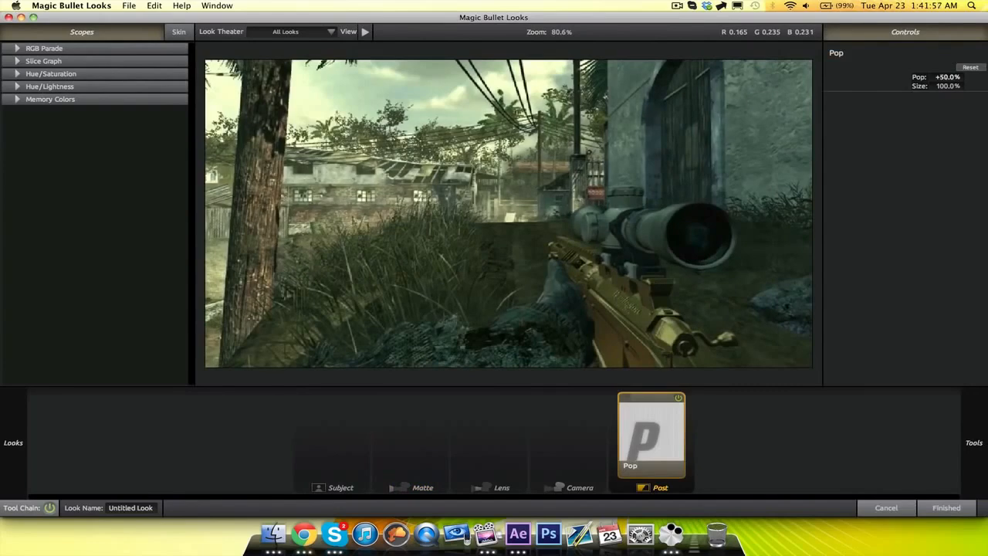
click(948, 507)
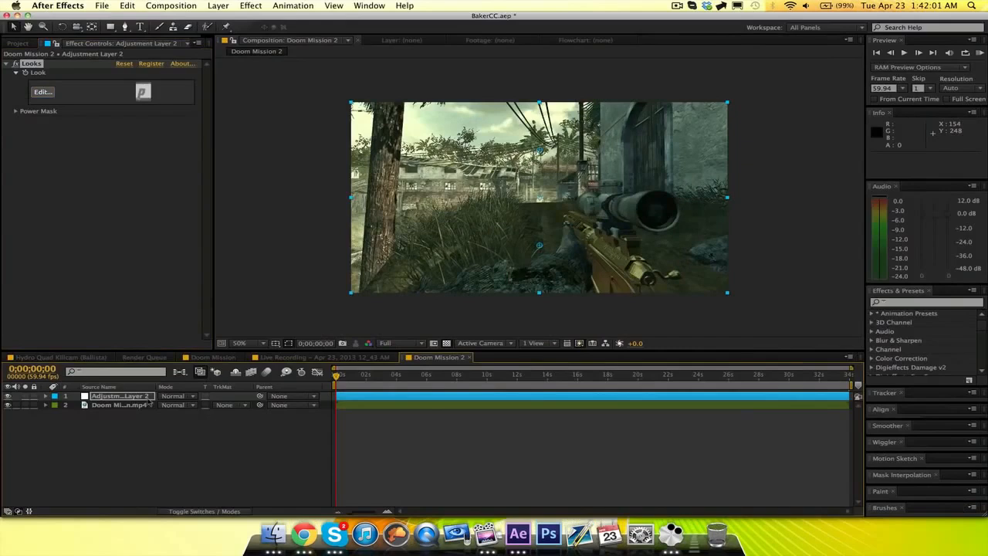
Duplicate the adjustment layer and, after comparing the two Doom presets, load preset 1 into the copy's Looks effect.
click(121, 395)
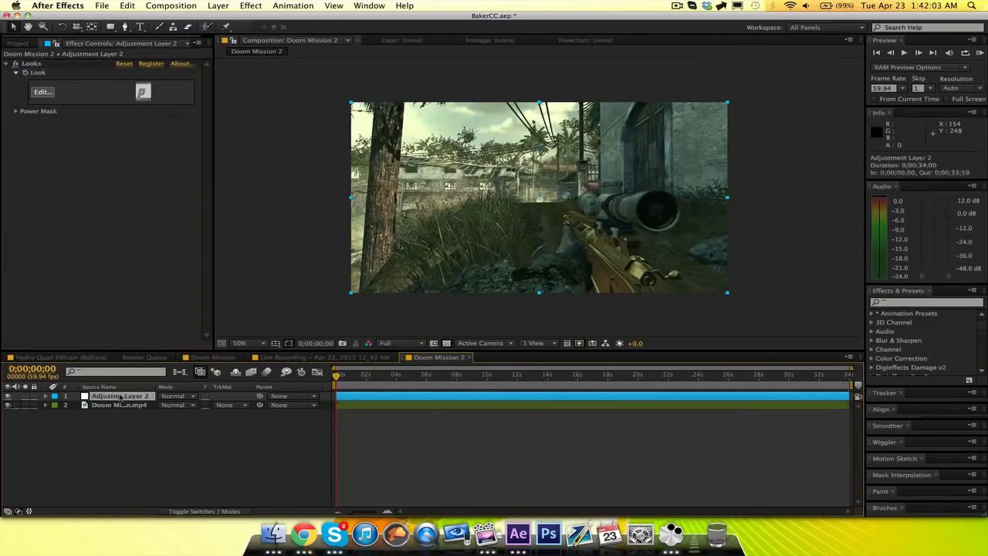
key(super+d)
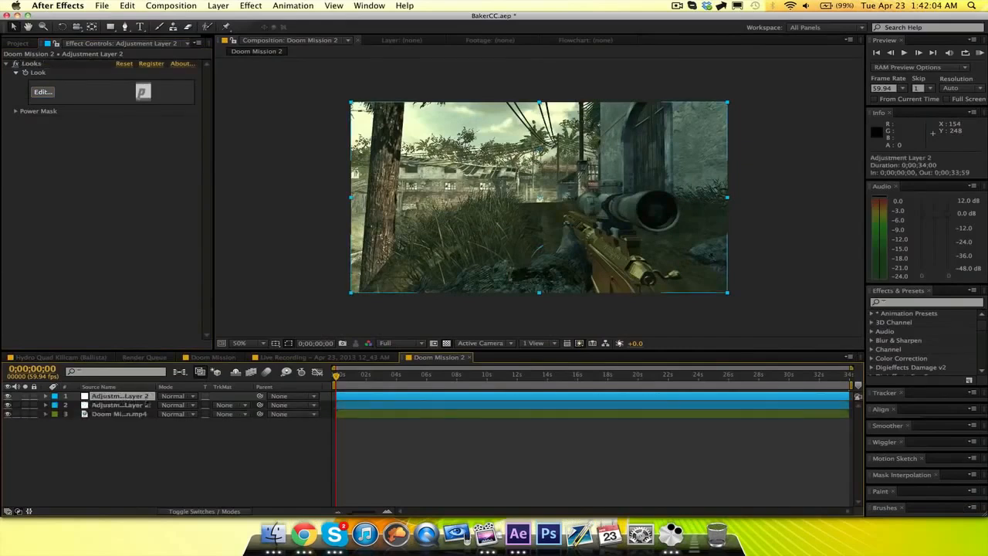
click(42, 92)
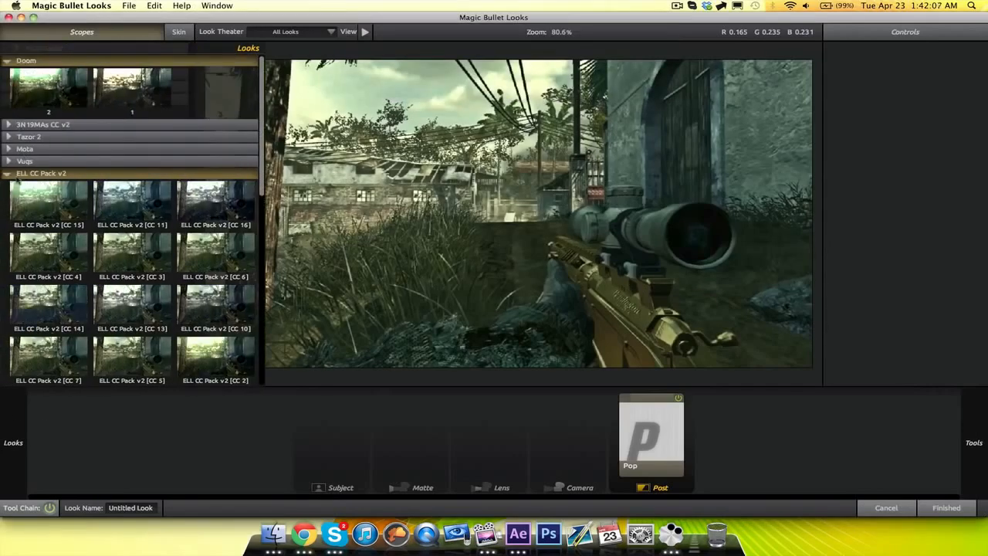
click(17, 176)
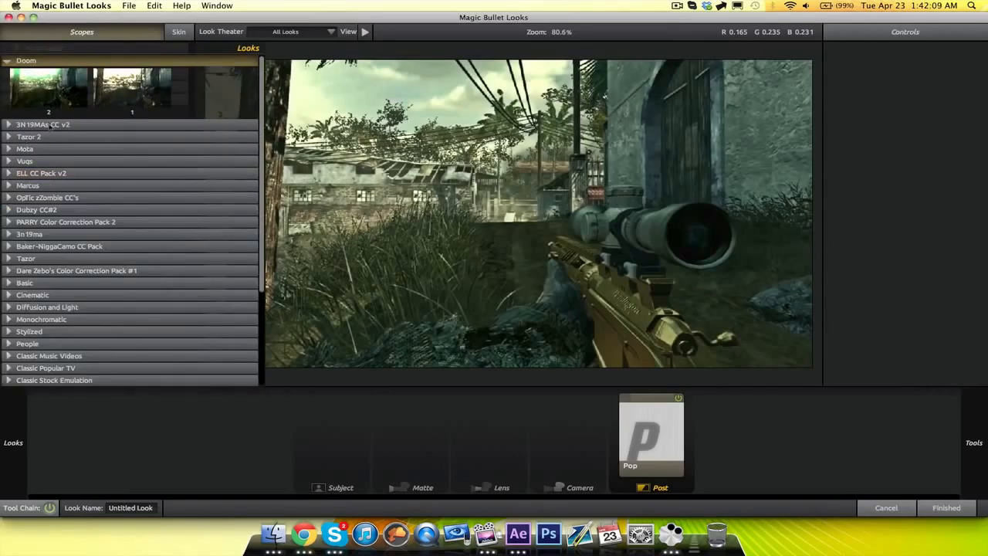
click(45, 91)
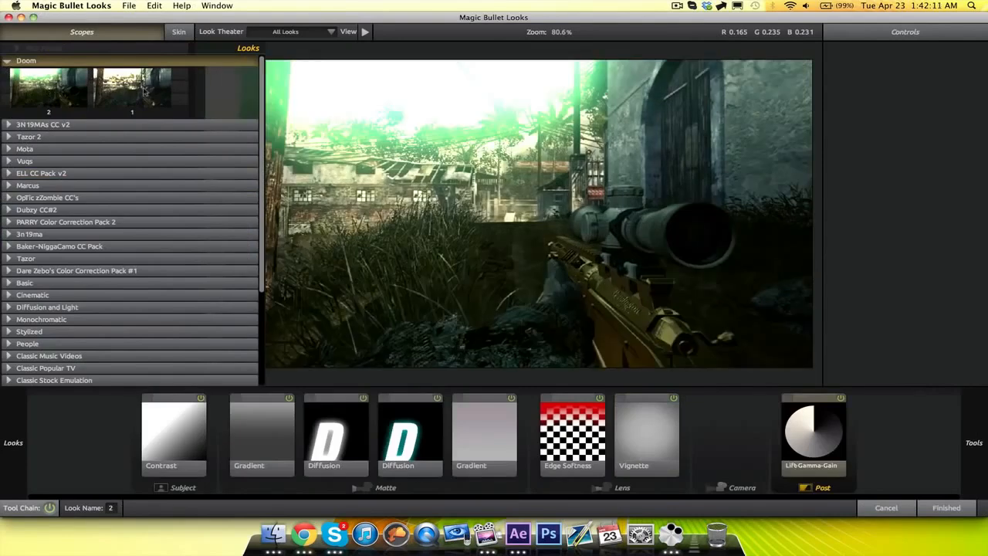
click(144, 90)
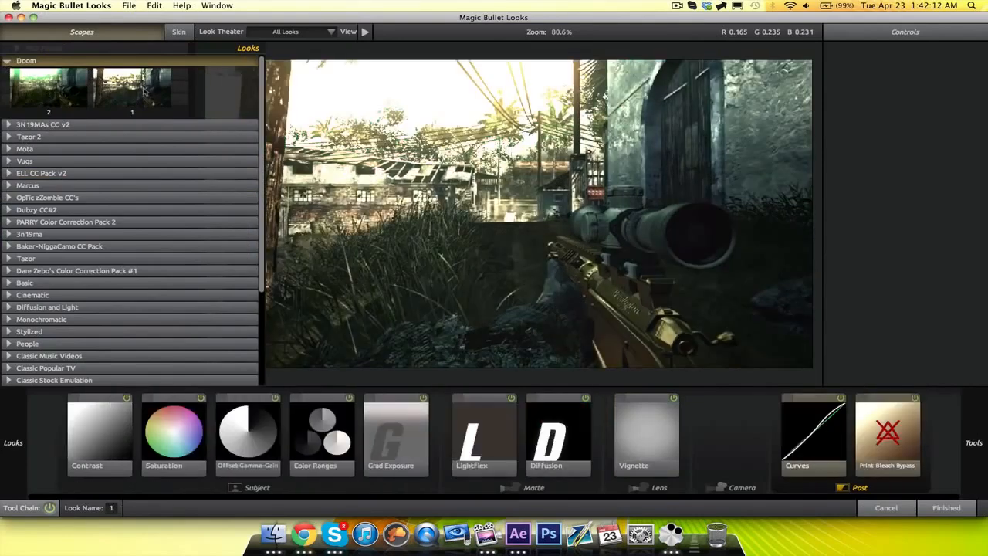
click(60, 92)
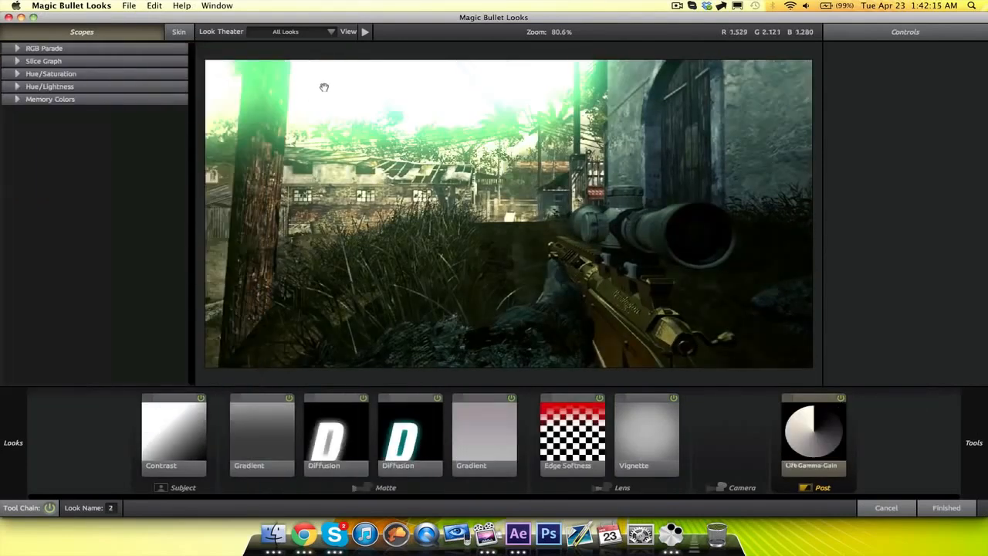
mouse_move(3, 477)
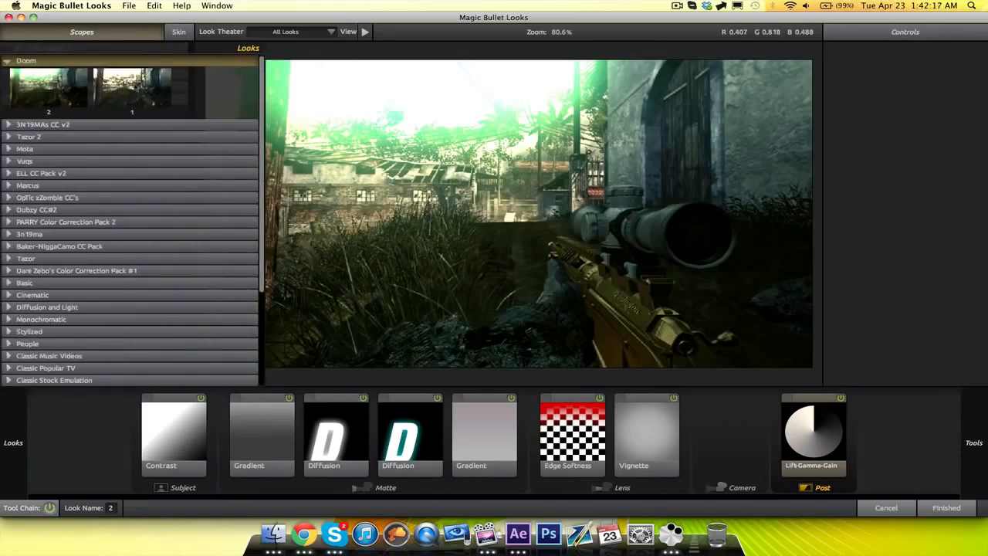
click(135, 101)
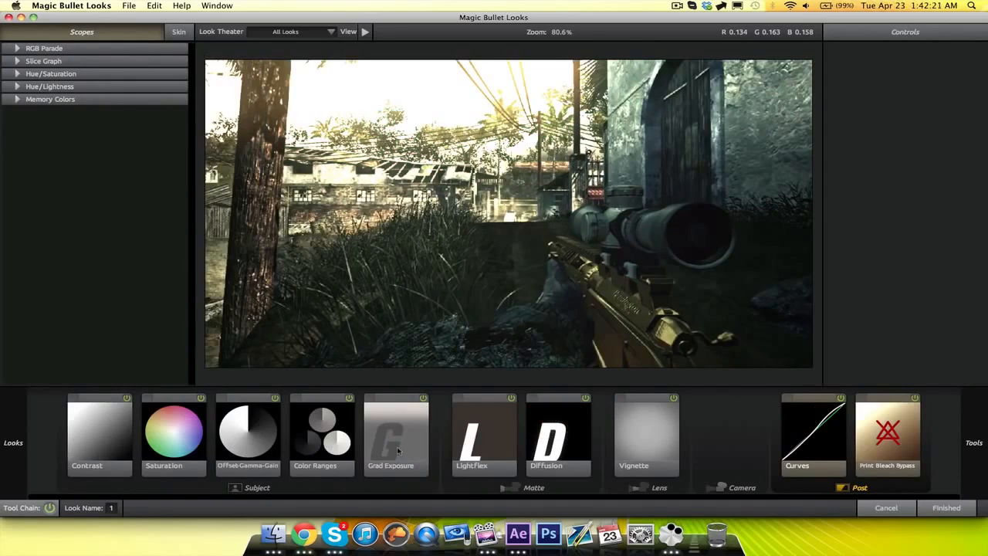
Tint the look's Diffusion colour to R 0.999, G 0.222, B 0.027 and the Grad Exposure colour to R 0.999, G 0.693, B 0.601.
click(543, 448)
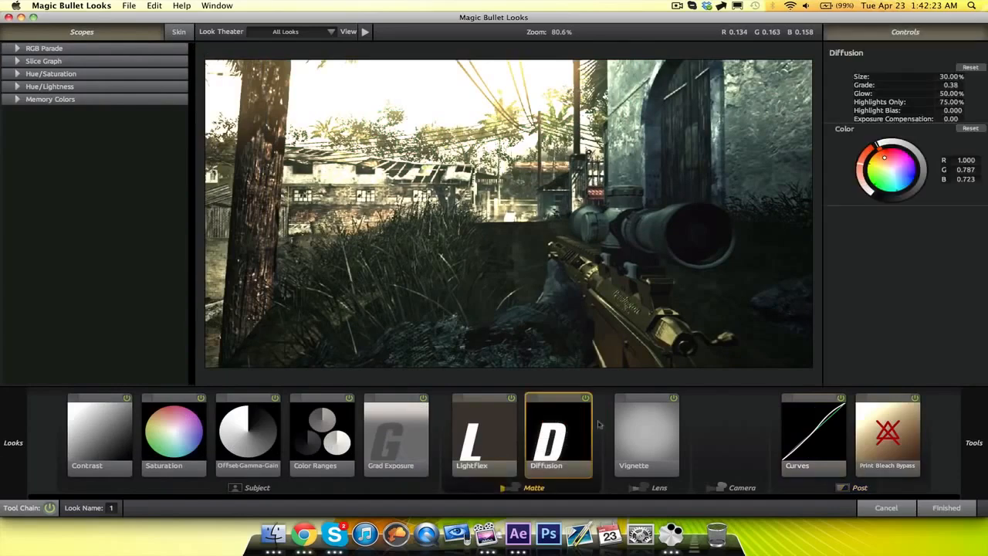
drag(884, 157, 877, 147)
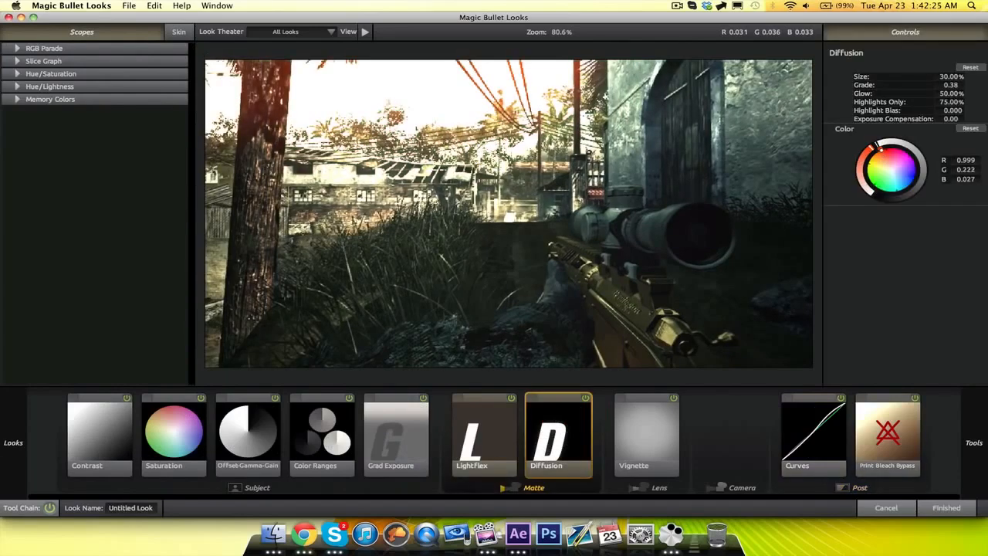
click(392, 440)
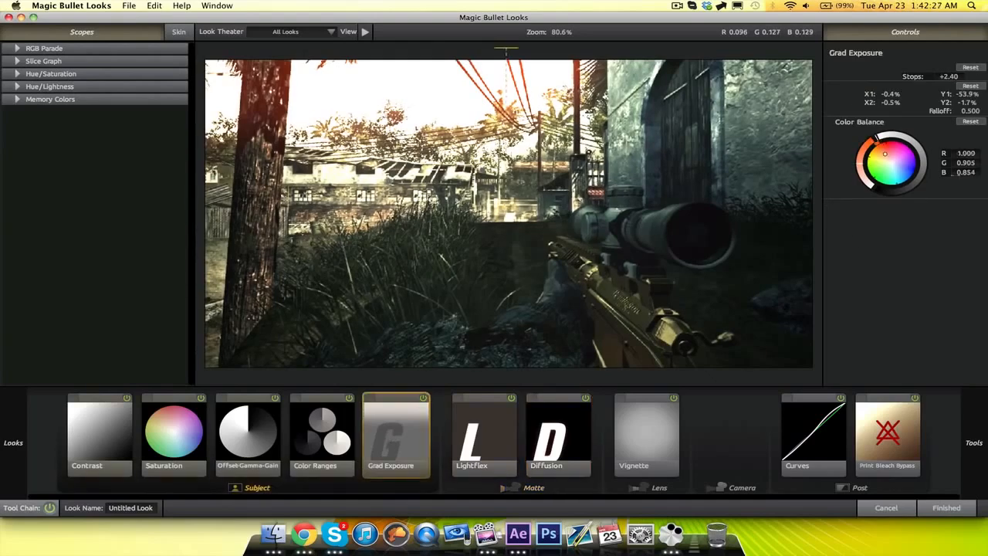
drag(885, 154, 883, 150)
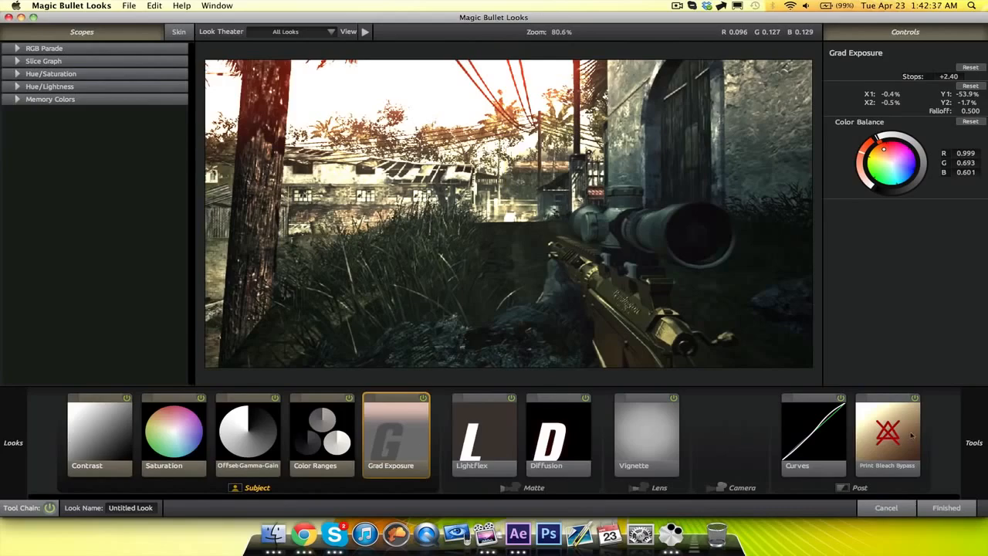
click(945, 508)
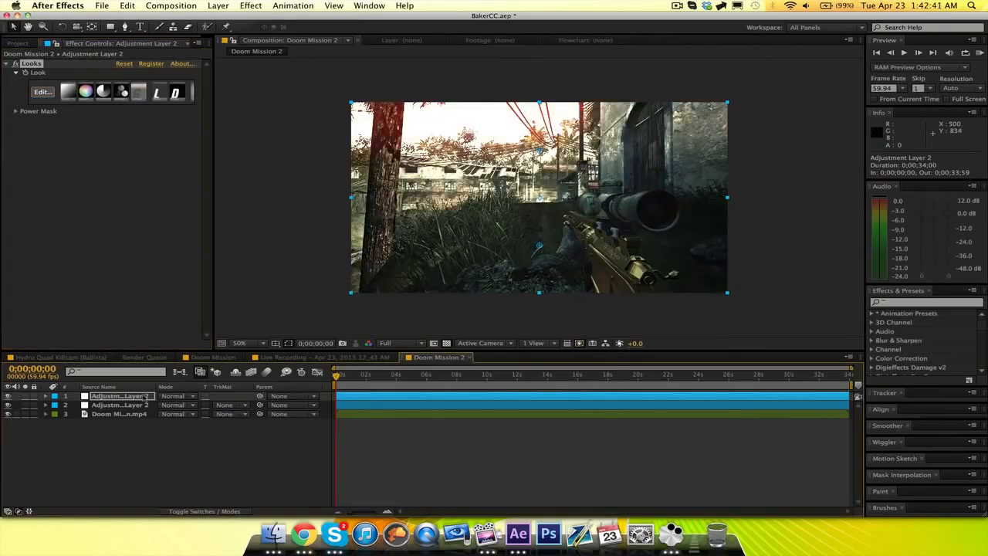
Duplicate the top adjustment layer and start a new empty look in the copy's Looks effect.
click(128, 398)
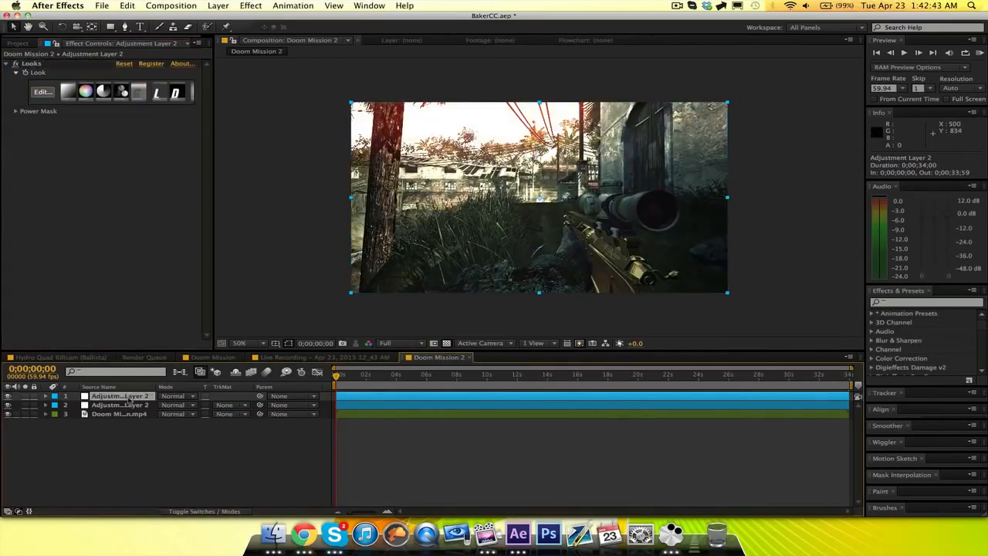
key(super+d)
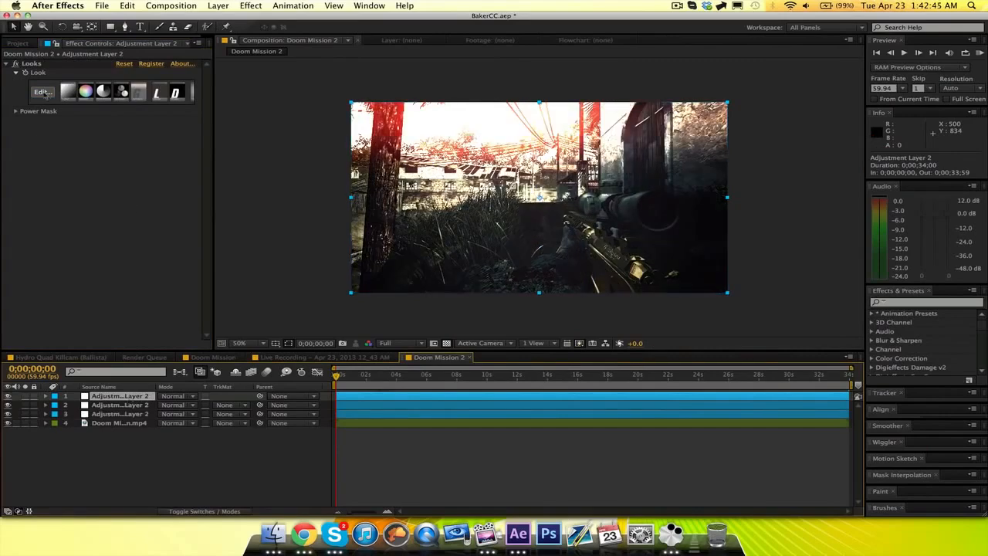
click(43, 92)
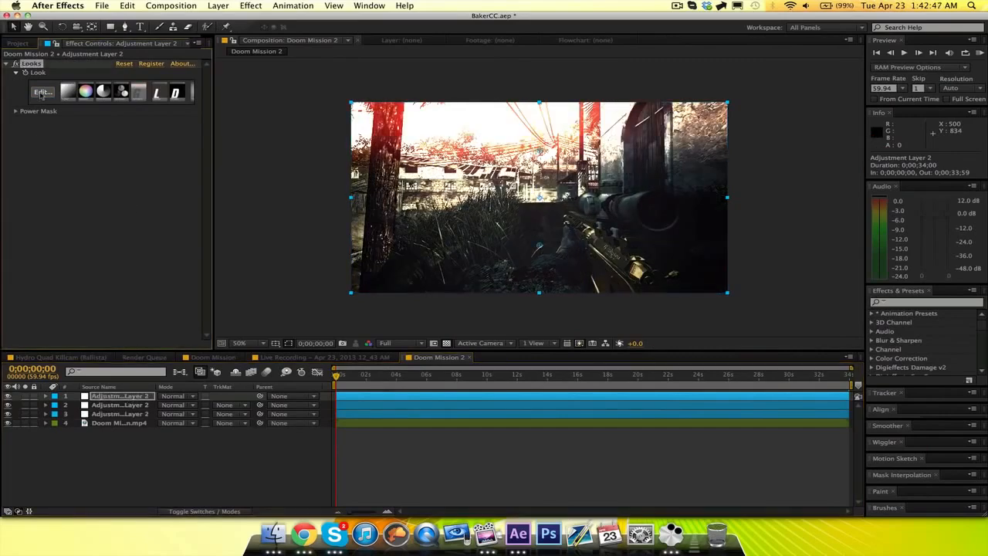
click(129, 5)
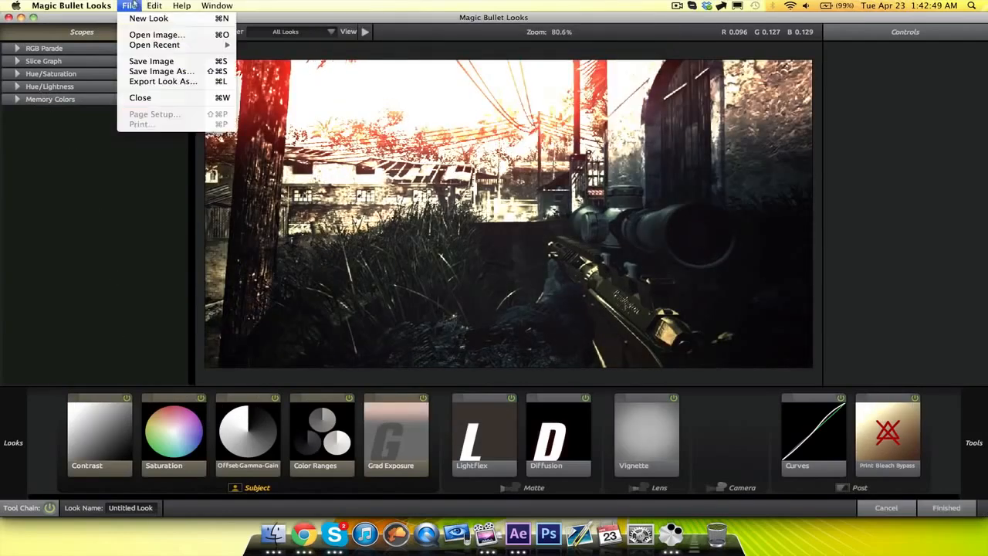
click(154, 17)
Add a Diffusion tool to the Matte stage and tint its colour to R 0.999, G 0.168, B 0.027.
mouse_move(978, 355)
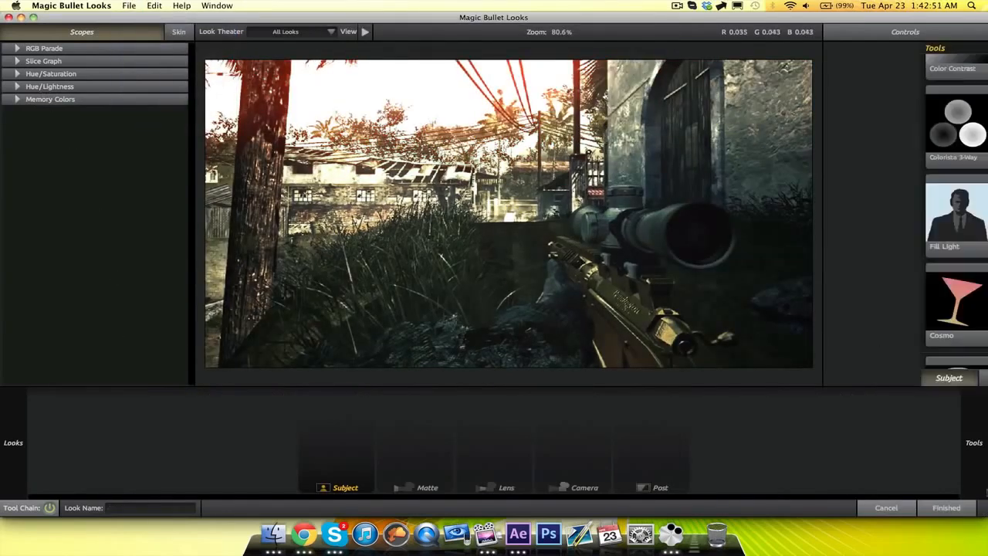
click(790, 381)
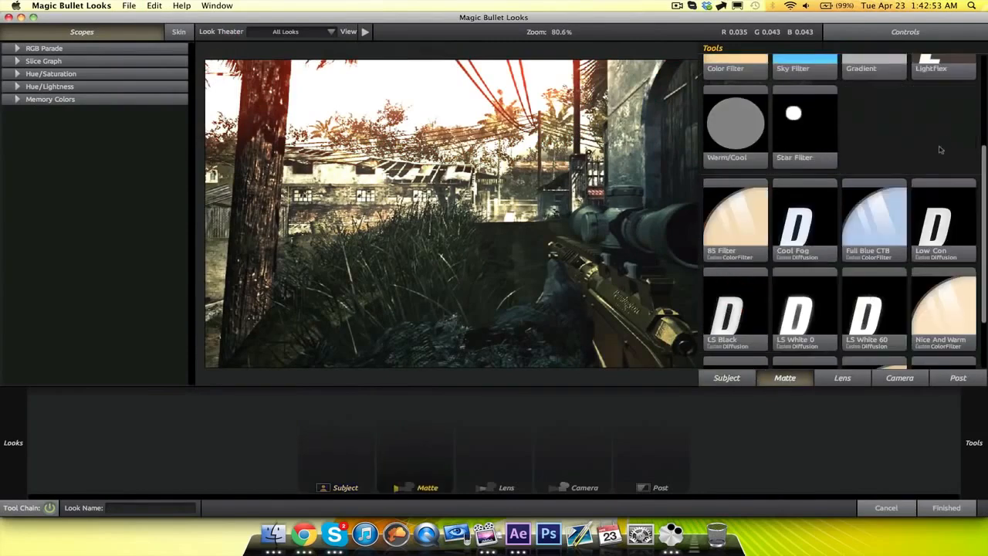
scroll(935, 155, up, 5)
drag(933, 121, 478, 184)
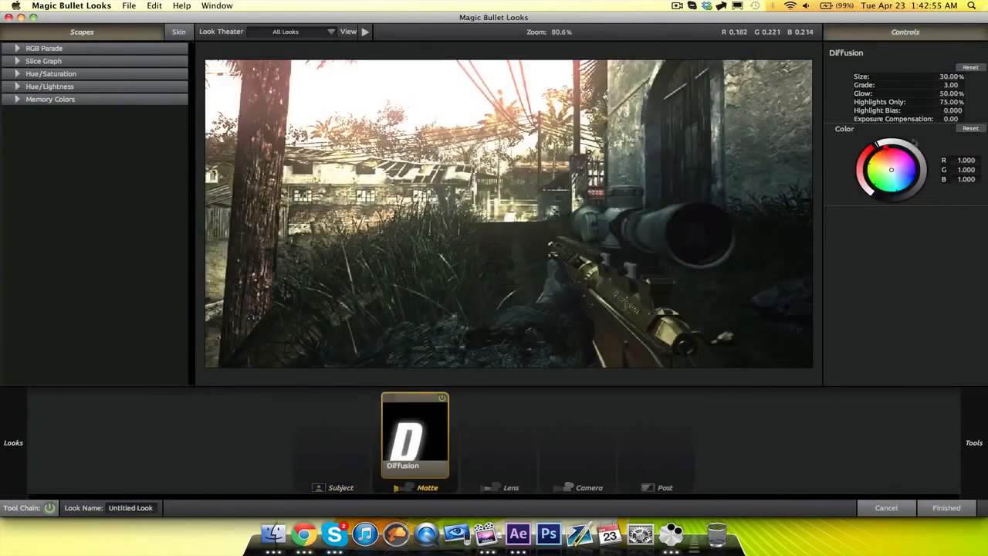
drag(891, 169, 880, 145)
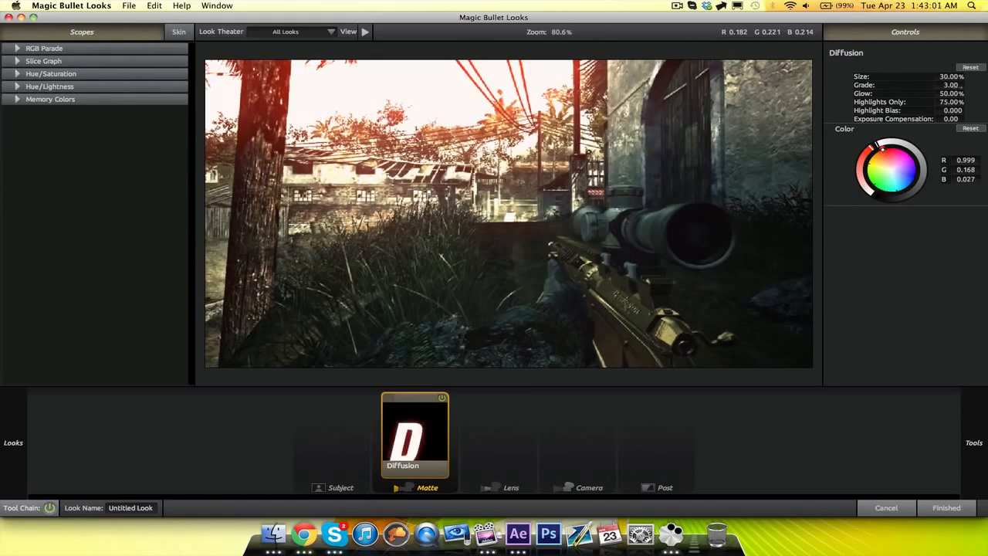
Set the Diffusion's Grade to 6.00, Exposure Compensation to +0.50 and Glow to 100%, adjust its Highlight Bias, and apply the look.
drag(951, 85, 962, 85)
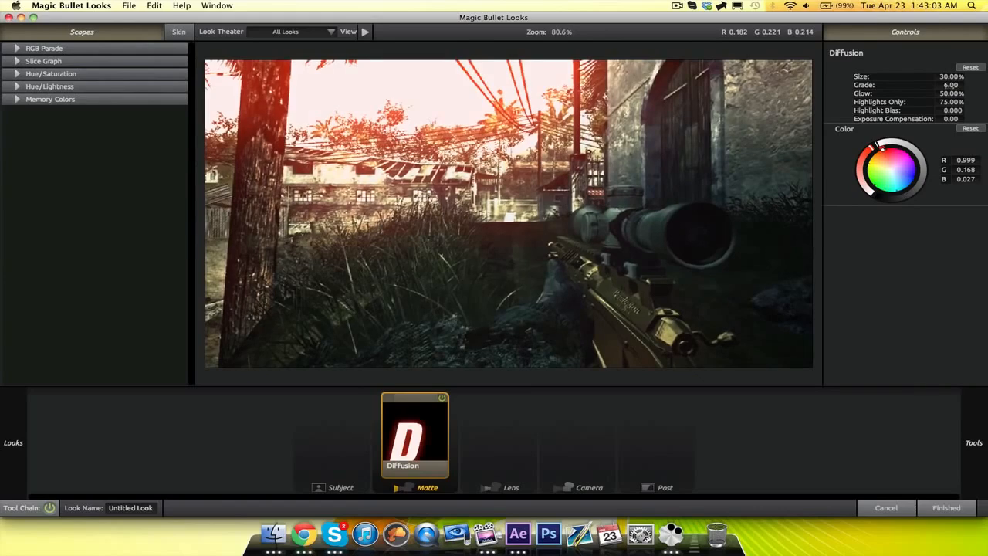
drag(950, 119, 954, 119)
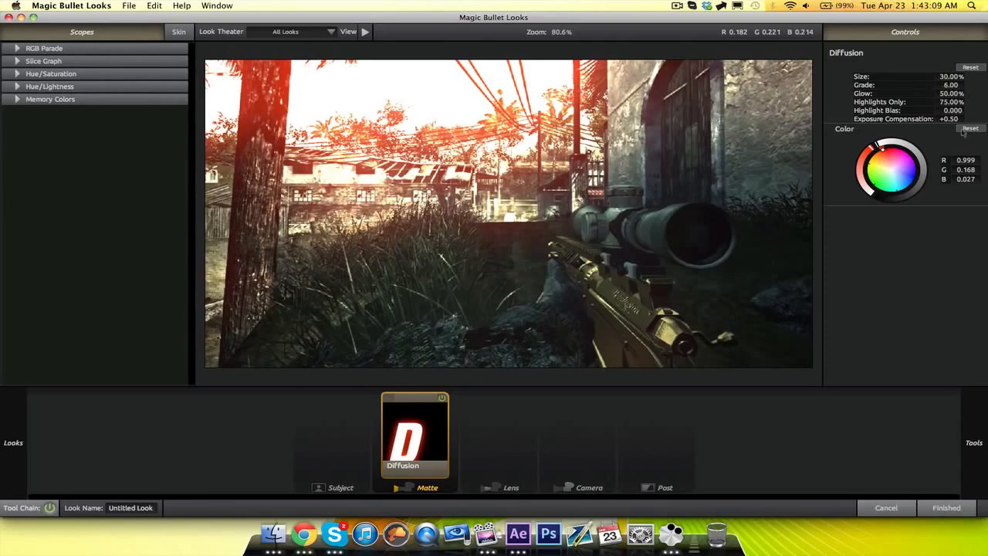
drag(943, 93, 961, 102)
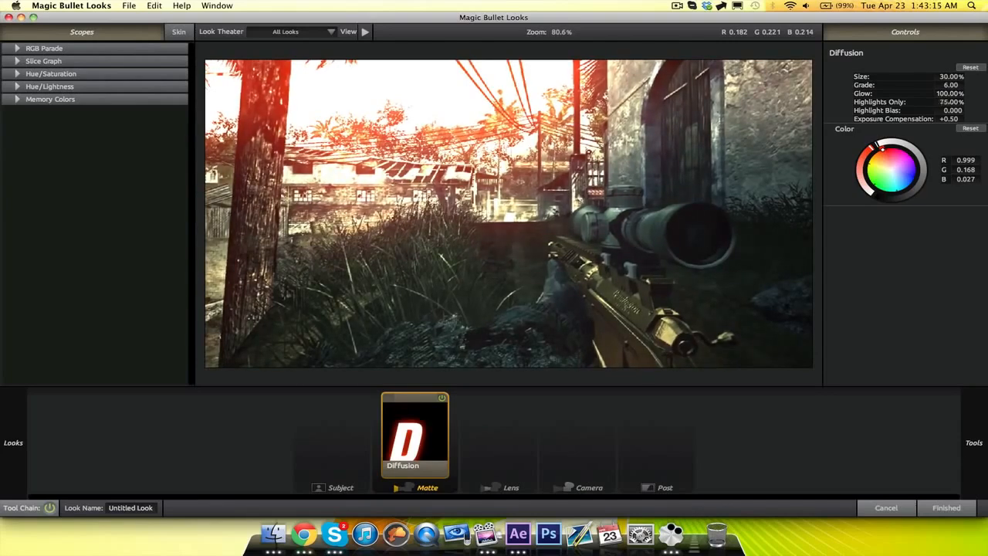
drag(951, 110, 946, 111)
drag(950, 110, 951, 111)
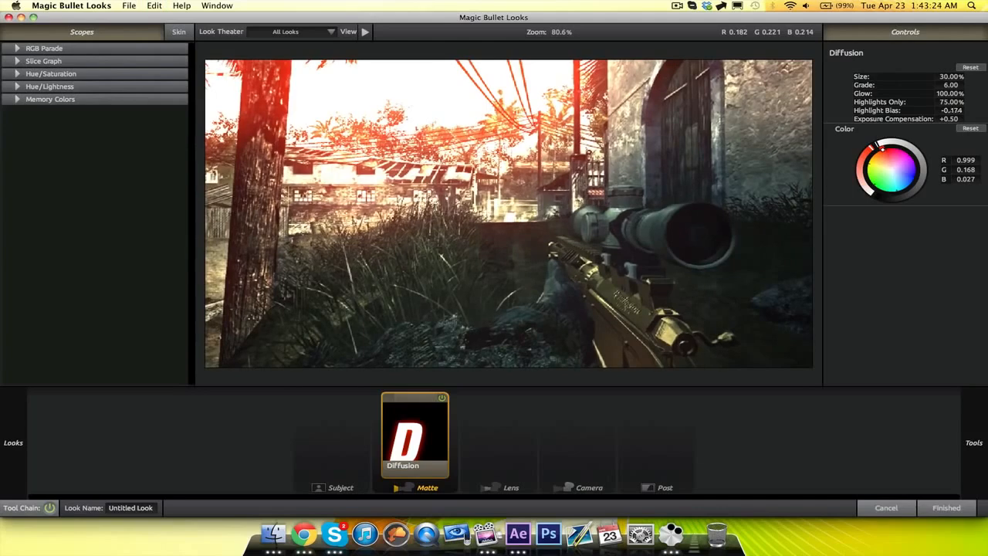
click(945, 507)
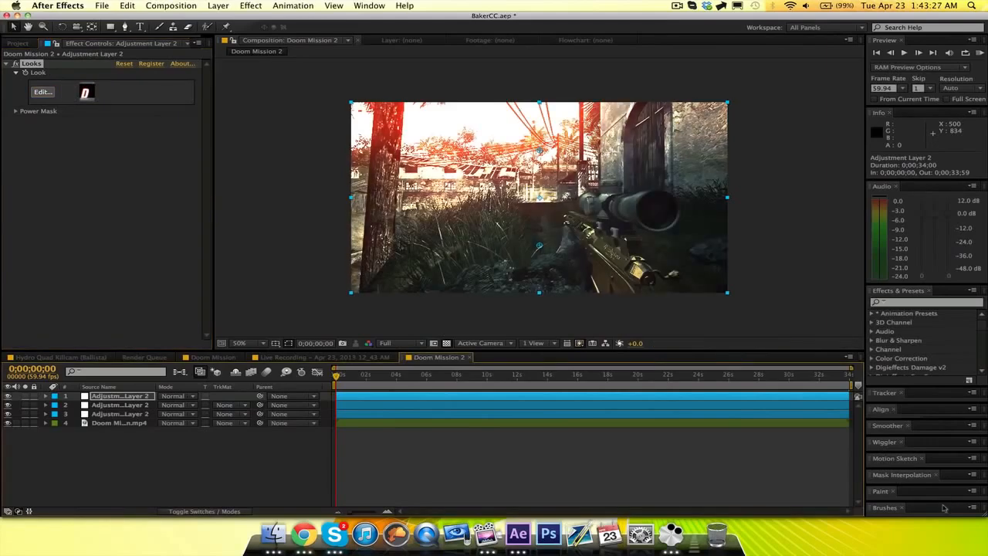
Duplicate the Diffusion adjustment layer once and remove the Looks effect from the copy.
click(136, 398)
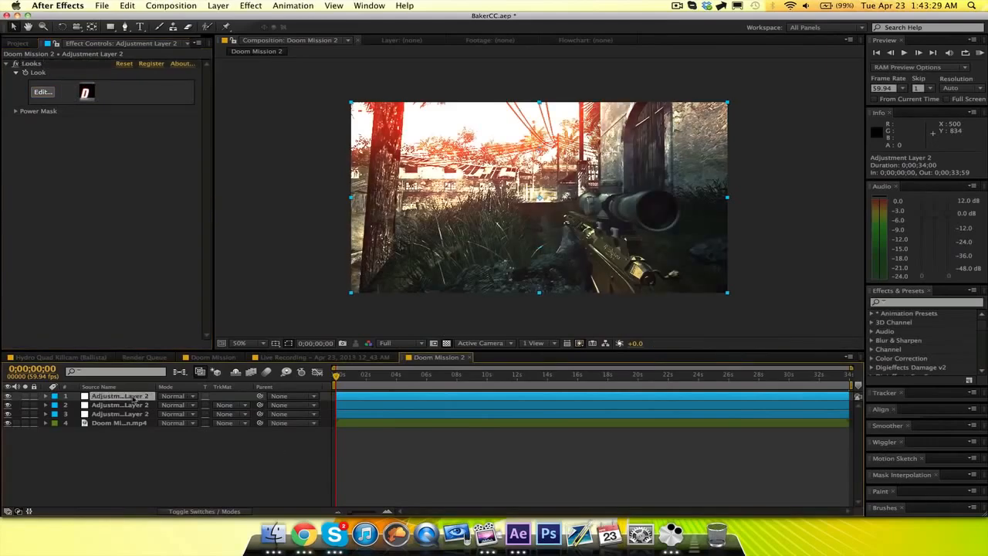
key(super+d)
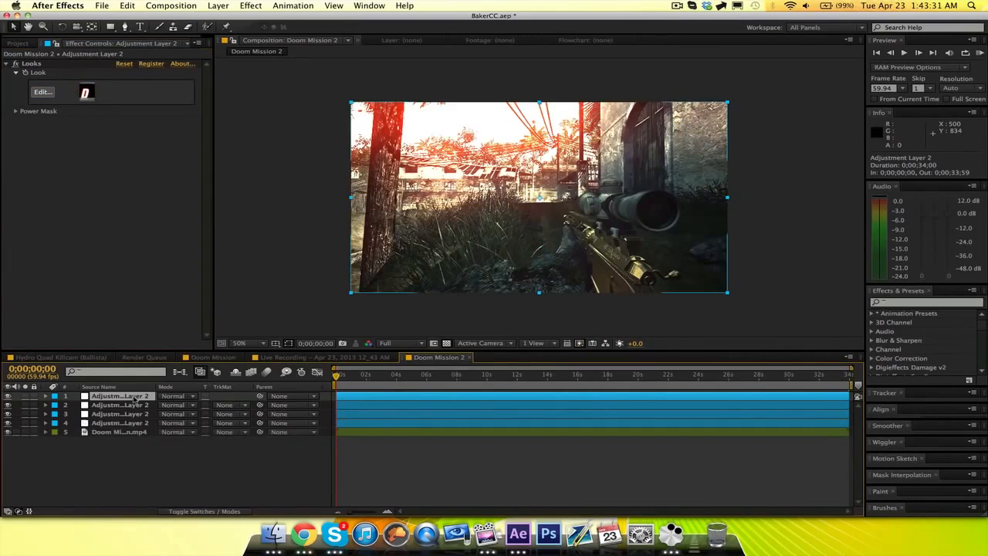
key(super+d)
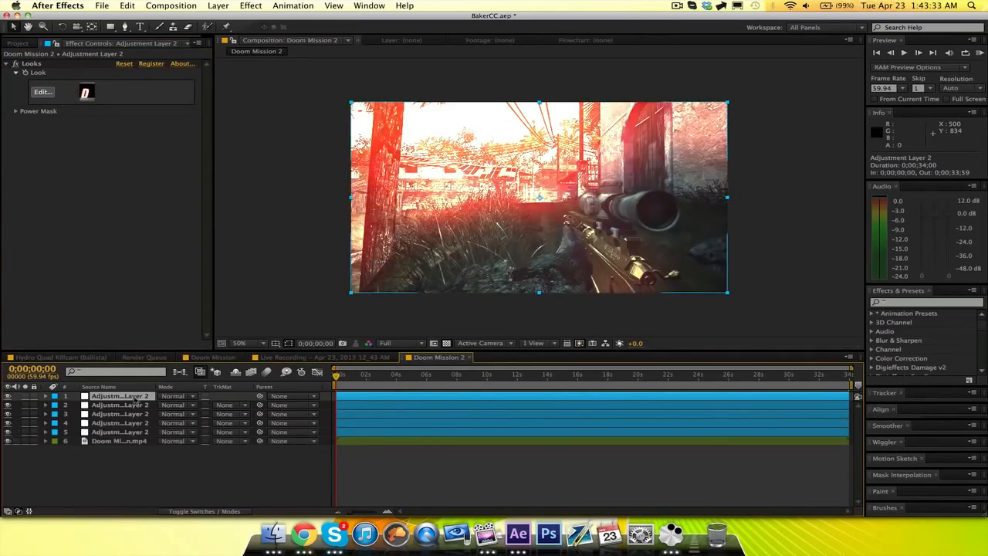
key(super+z)
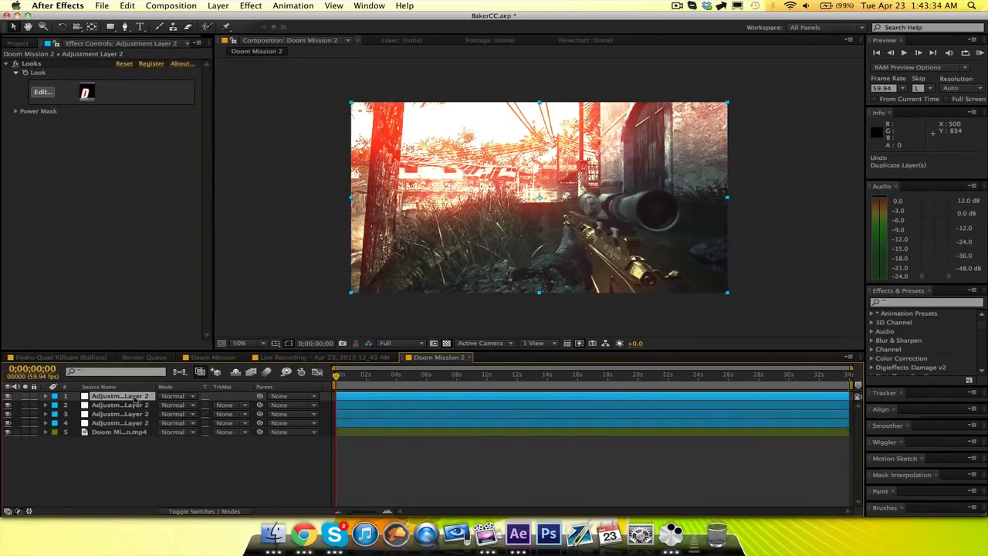
click(33, 64)
key(Delete)
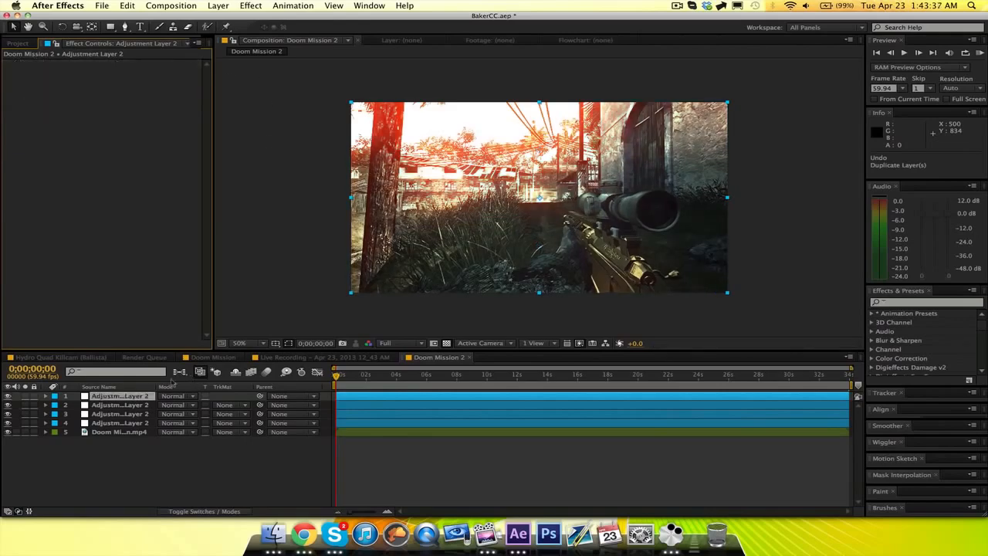
Apply the Curves colour correction effect to the top adjustment layer.
click(125, 399)
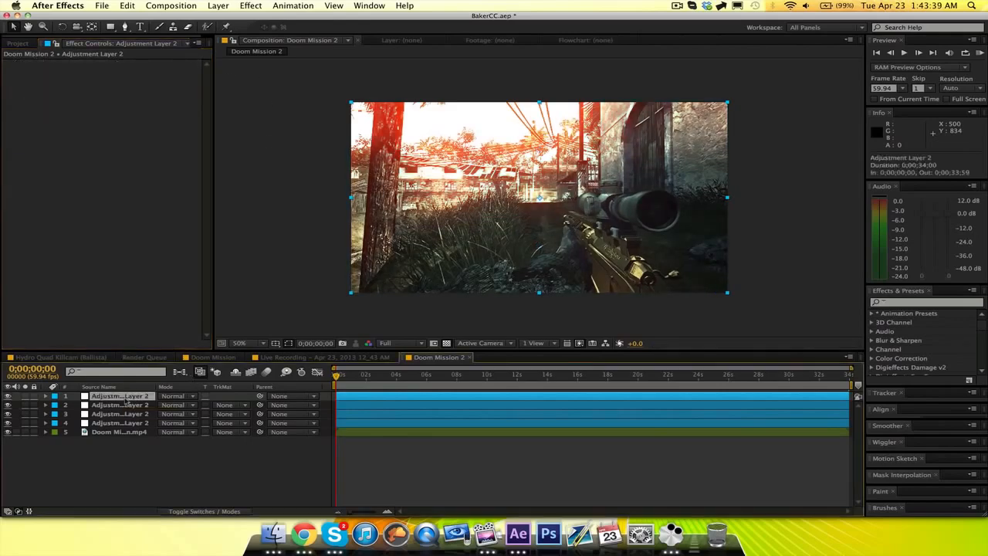
click(253, 5)
mouse_move(351, 109)
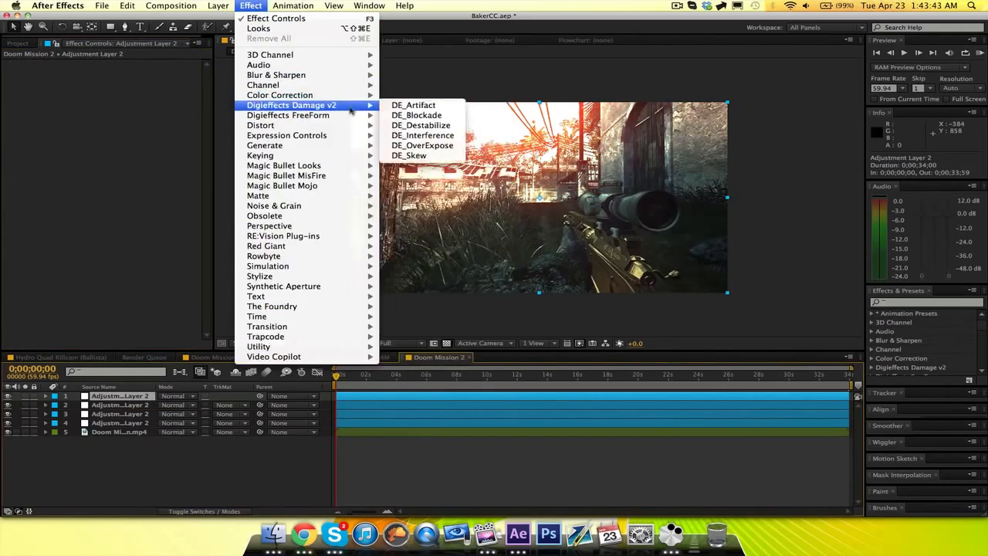
click(246, 6)
click(246, 5)
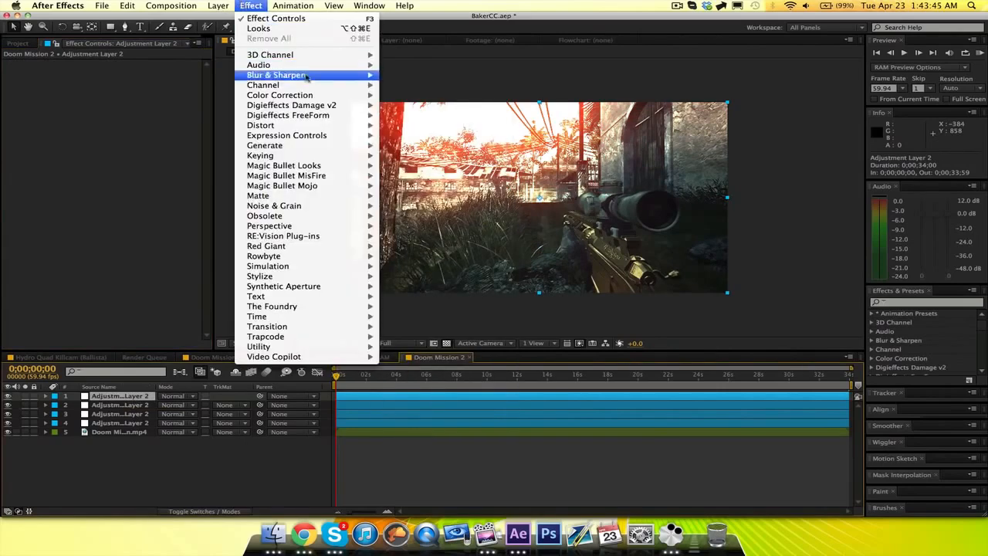
mouse_move(314, 98)
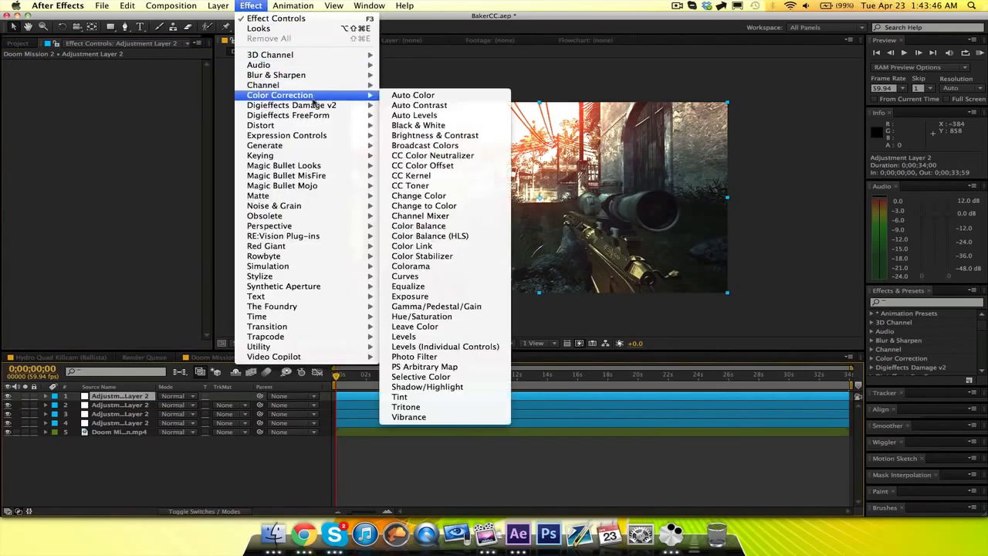
click(415, 277)
Raise the midtones of the Red and Blue channel curves slightly.
click(163, 77)
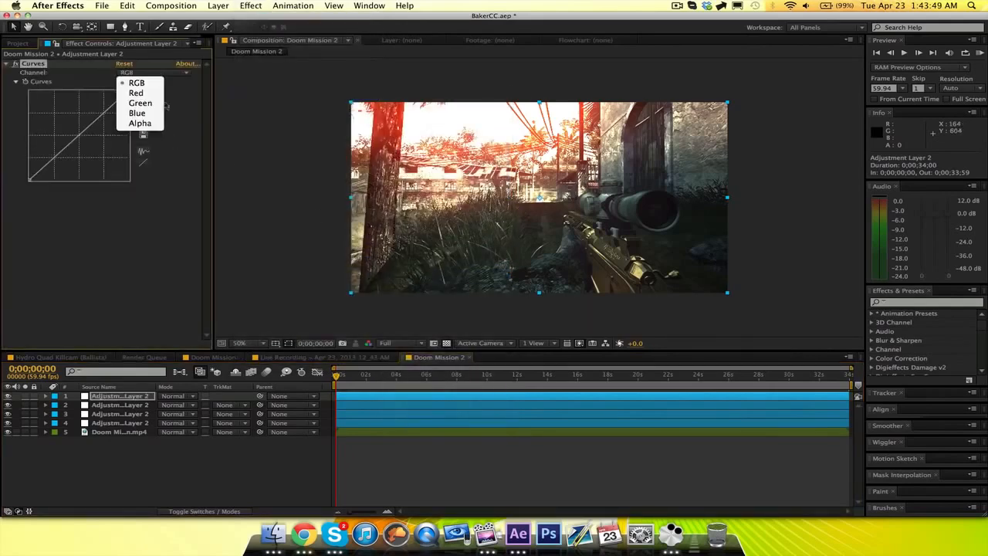
click(136, 93)
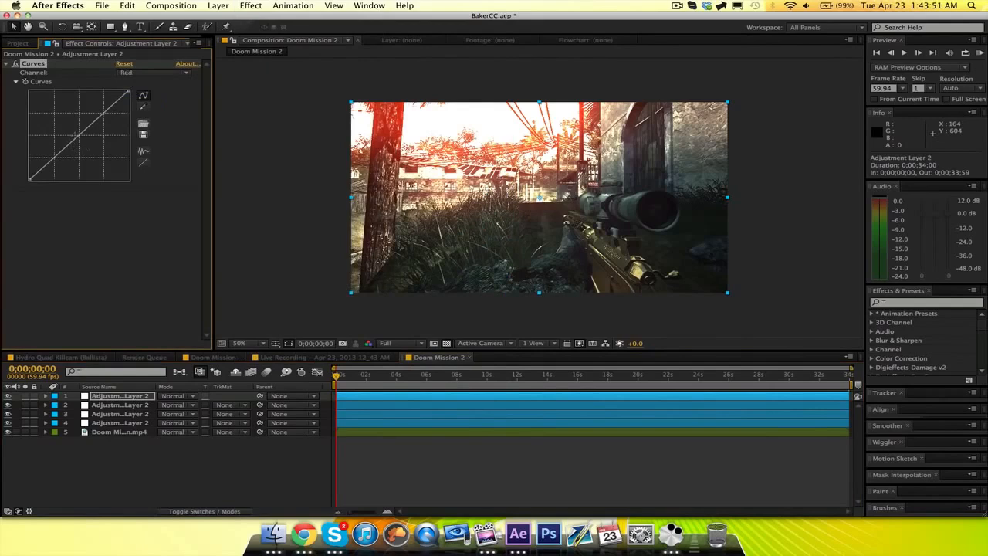
click(75, 132)
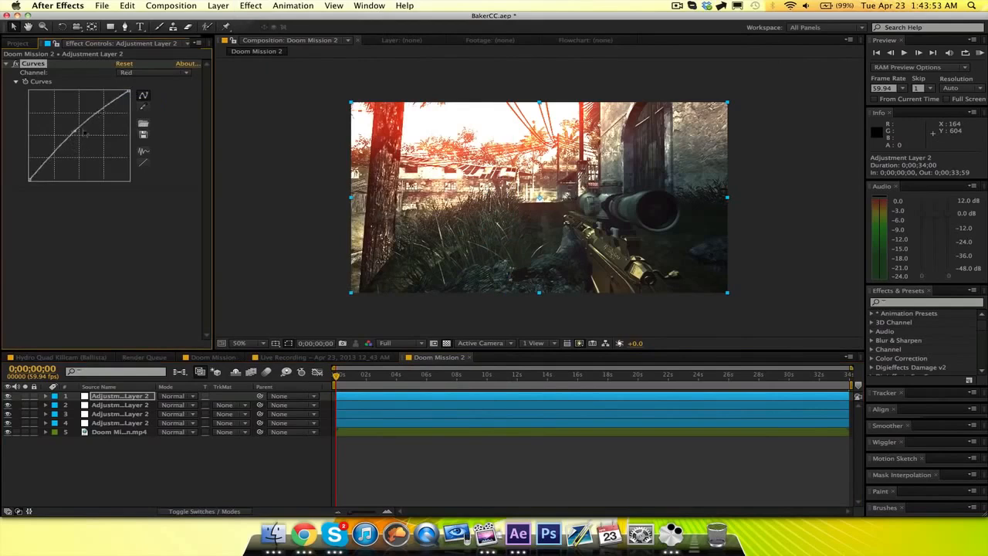
click(128, 73)
click(135, 116)
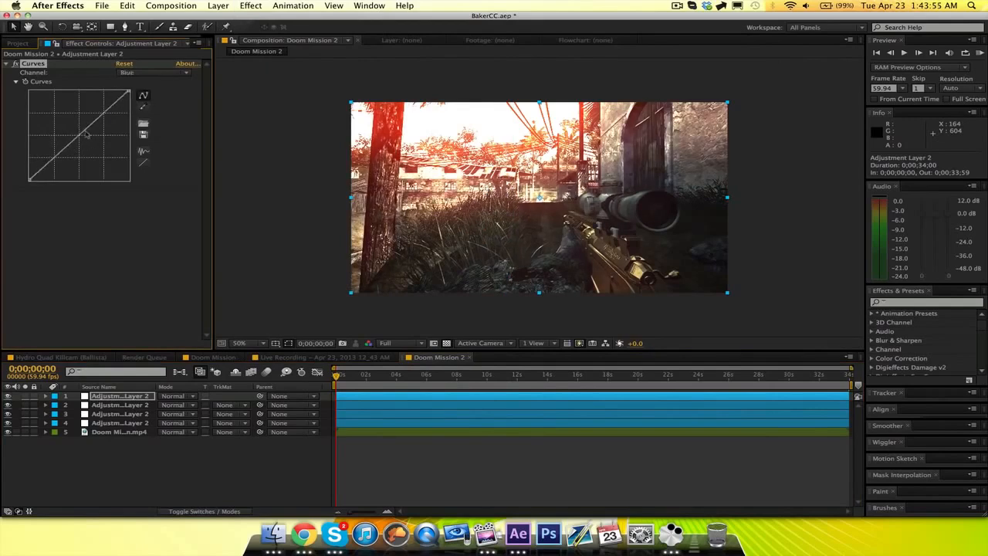
click(75, 132)
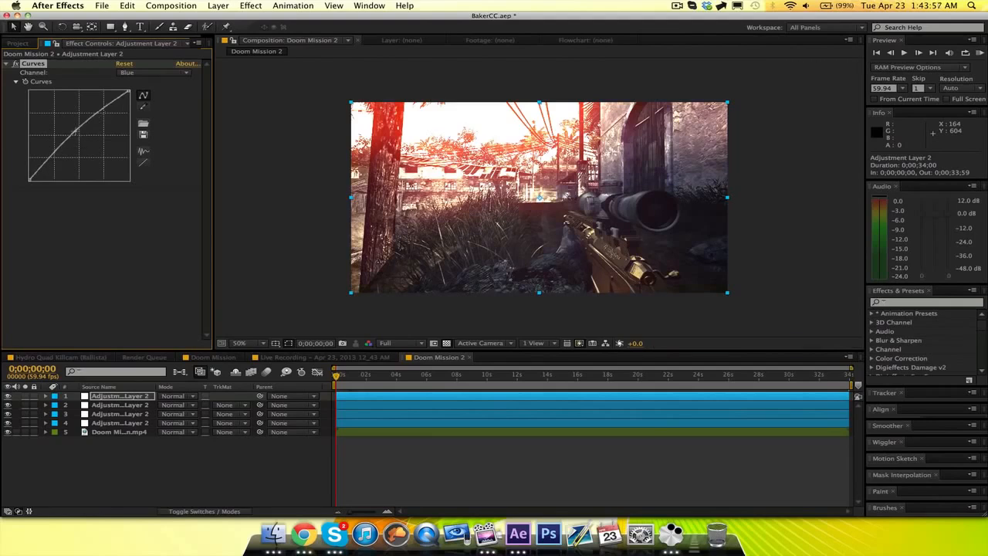
Lower the Green curve's midtones slightly and raise the existing Red curve point a little more.
click(147, 72)
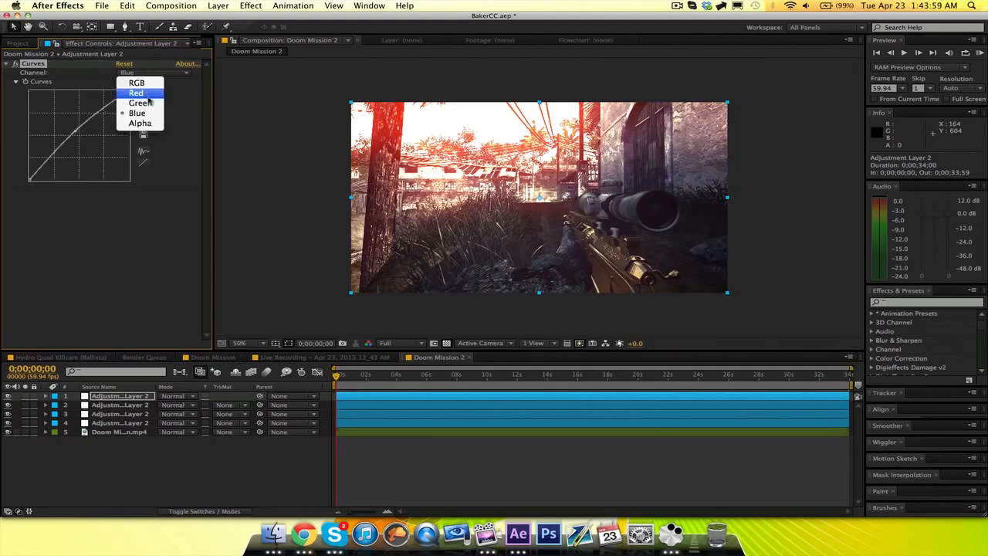
click(135, 105)
click(80, 135)
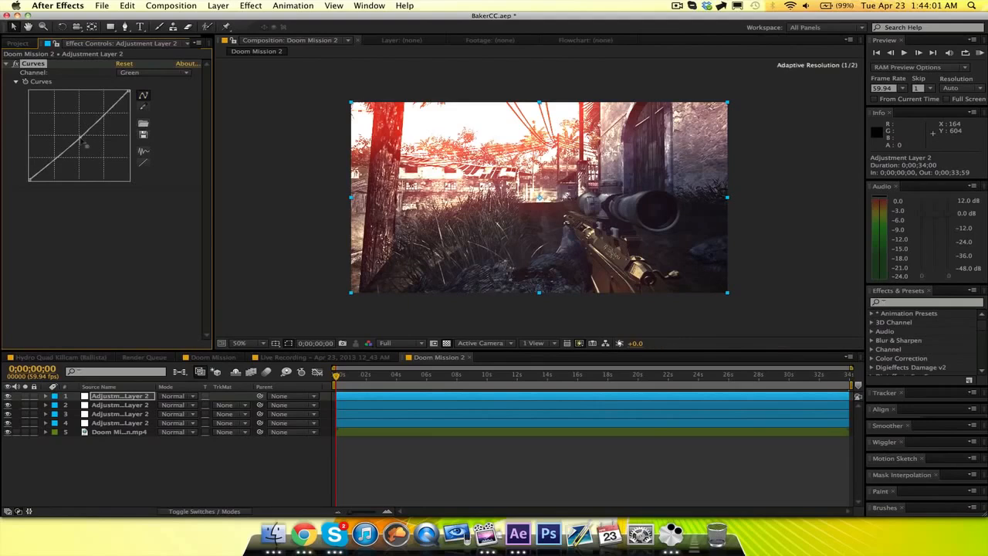
click(162, 71)
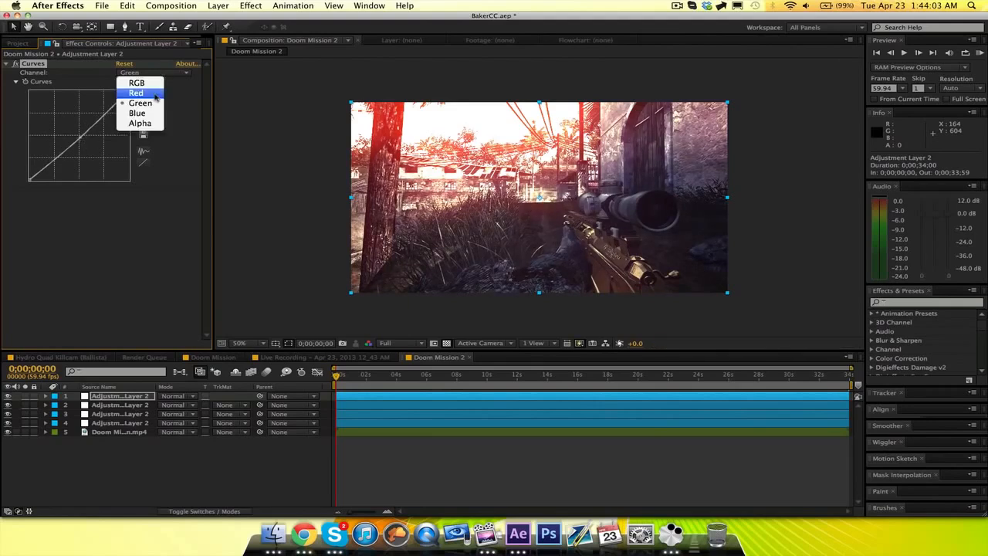
click(130, 92)
drag(74, 131, 74, 130)
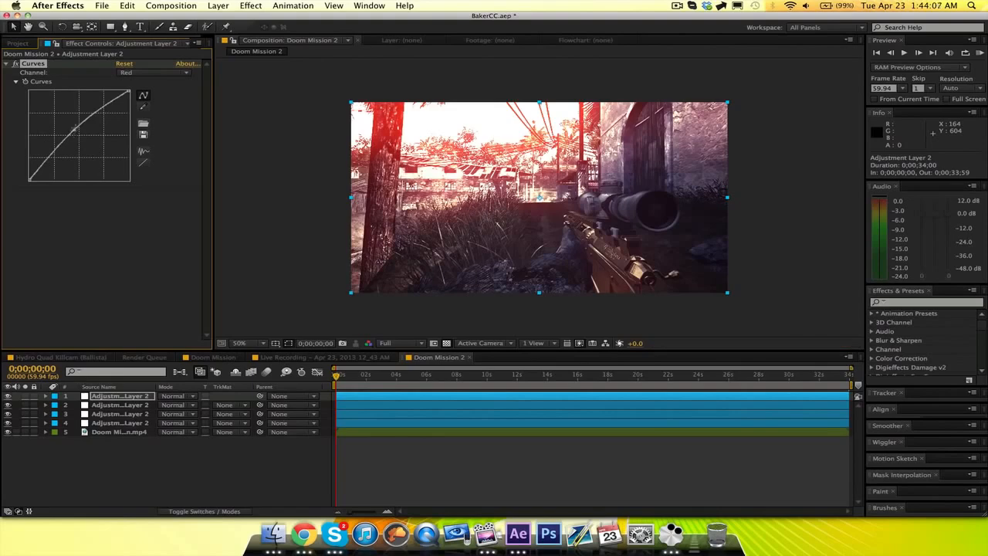
Add a new mask to the Curves adjustment layer and reset its shape to an ellipse.
click(218, 5)
mouse_move(224, 69)
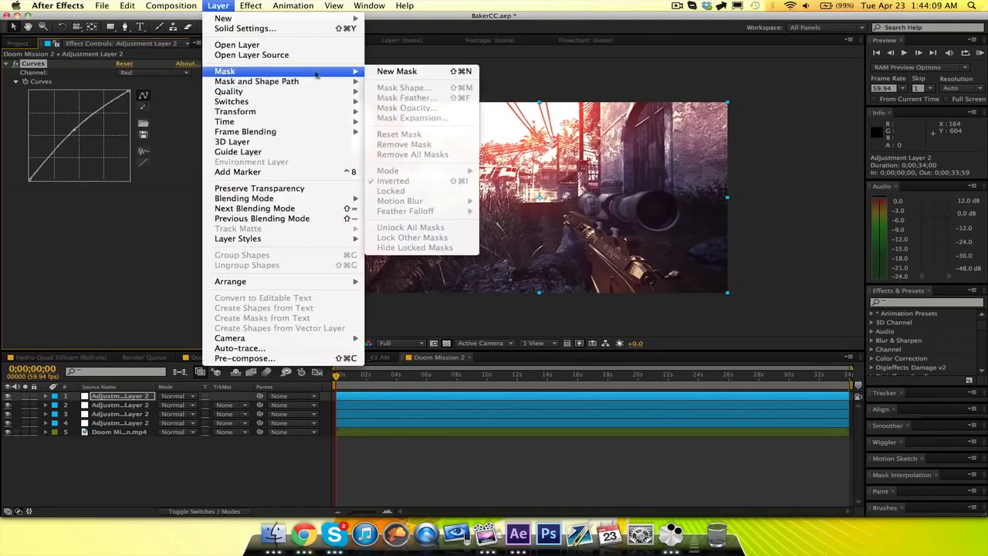
click(397, 69)
click(218, 6)
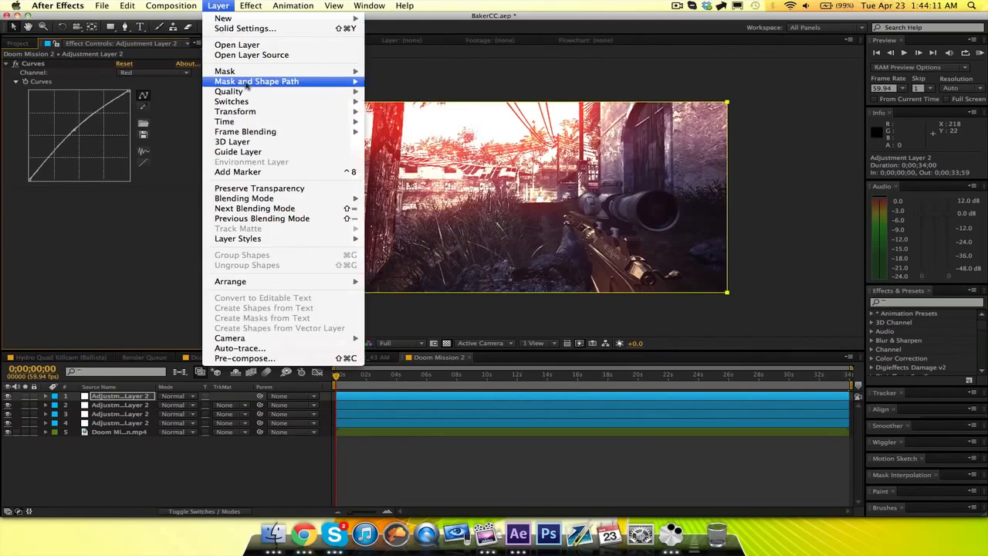
mouse_move(255, 69)
click(398, 91)
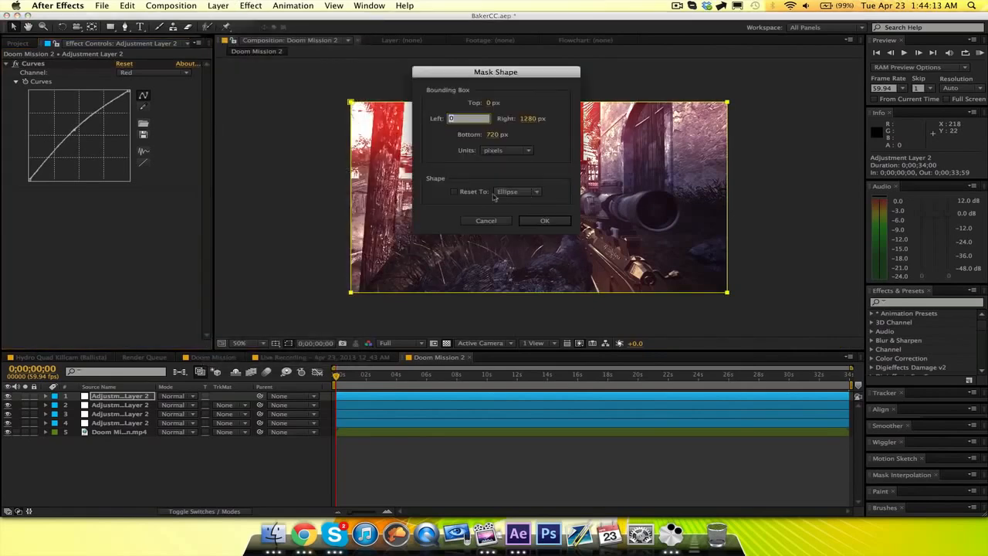
click(454, 191)
click(548, 222)
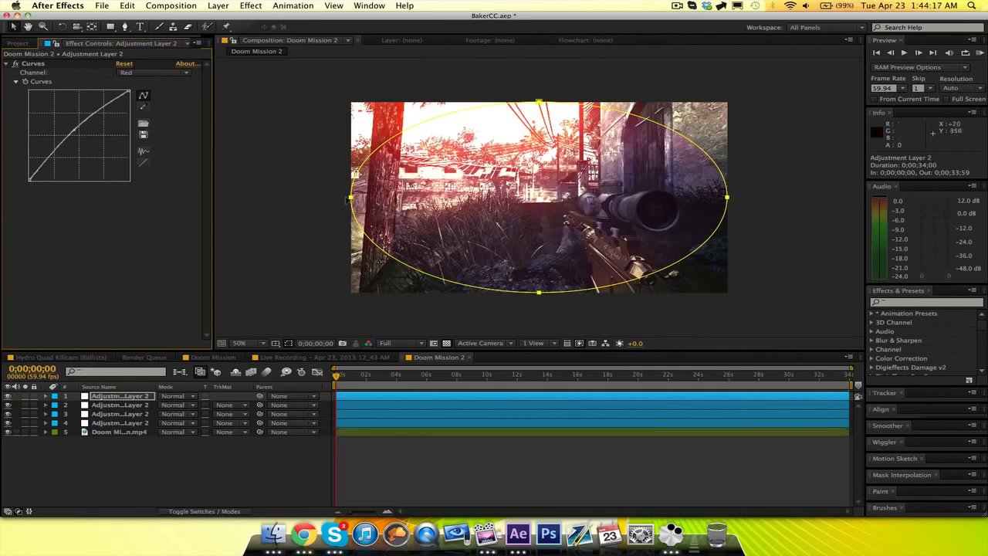
Scale the elliptical mask down to about 73% and position it over the upper-left part of the footage.
click(352, 200)
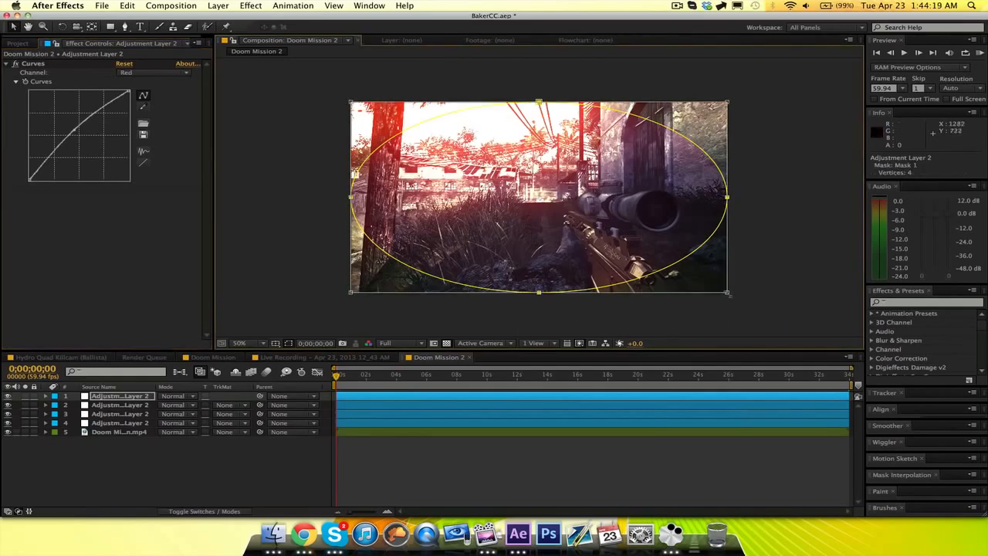
drag(723, 289, 634, 245)
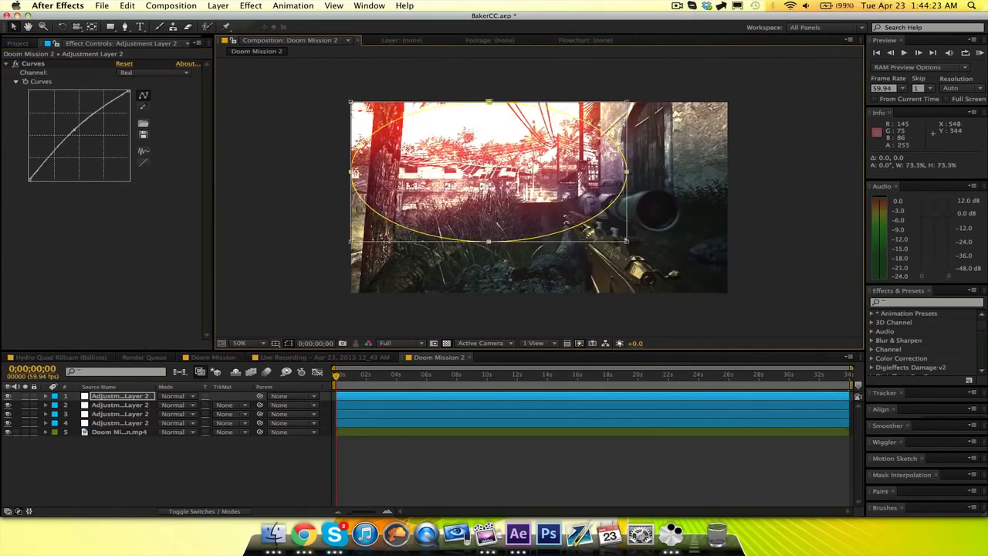
drag(513, 203, 452, 182)
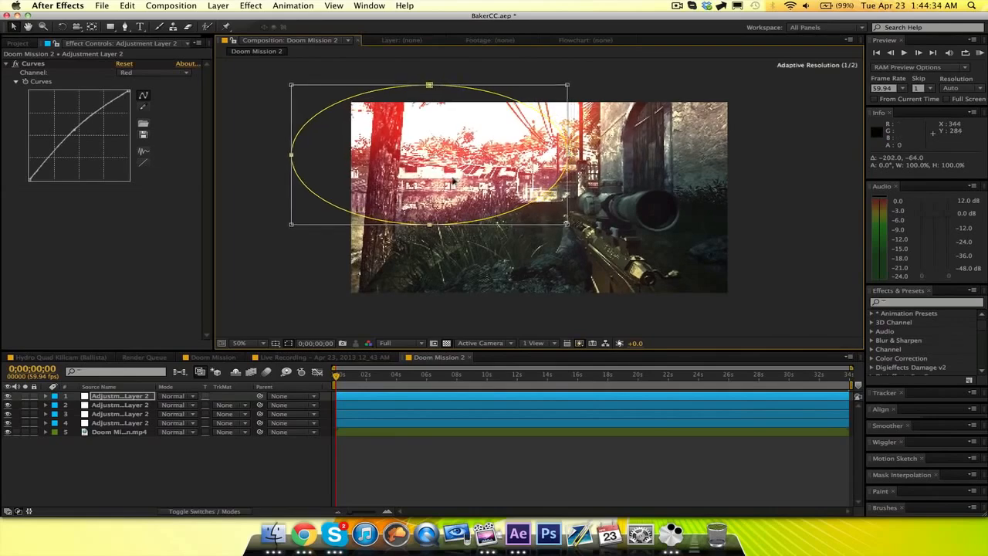
Set the Curves layer's Mask Feather to 150 pixels and collapse the layer's properties.
click(129, 399)
key(f)
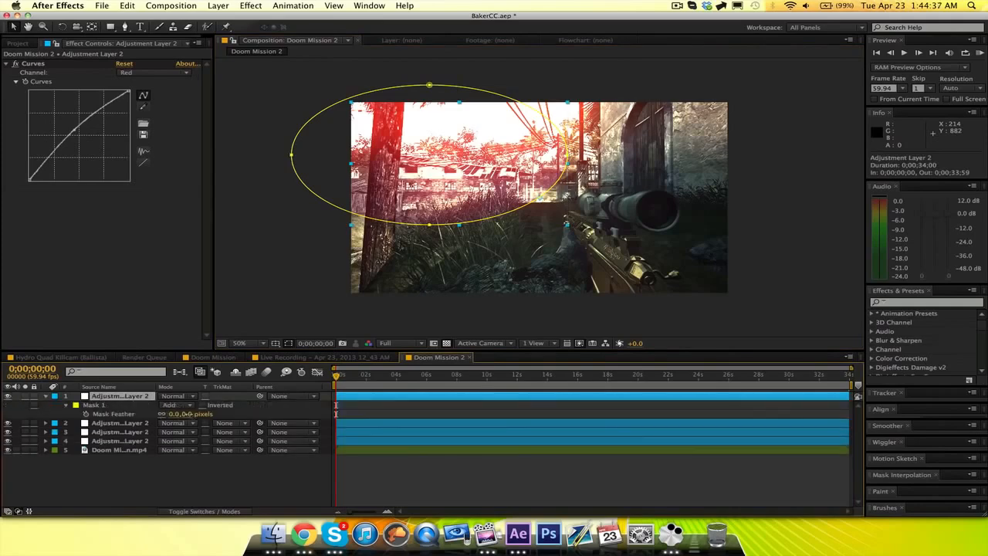
click(189, 414)
text(150)
click(258, 413)
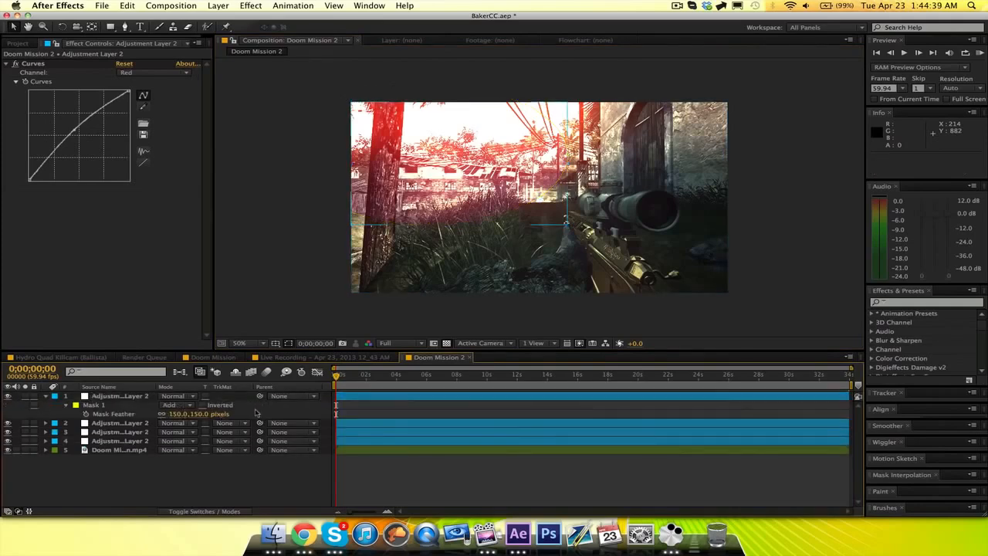
click(45, 396)
Duplicate the masked Curves adjustment layer and move the copy 466 px horizontally to the right.
click(145, 397)
key(super+d)
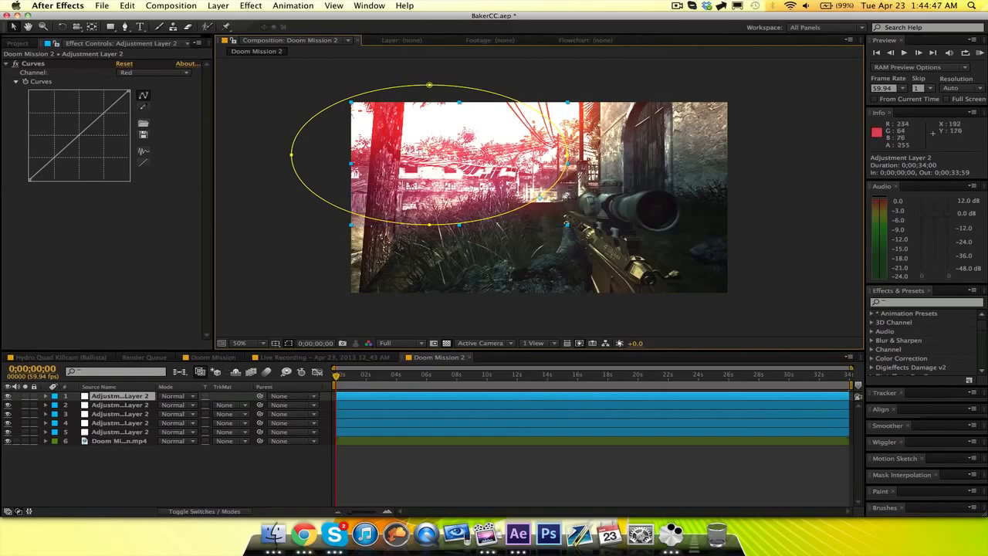
drag(418, 155, 555, 156)
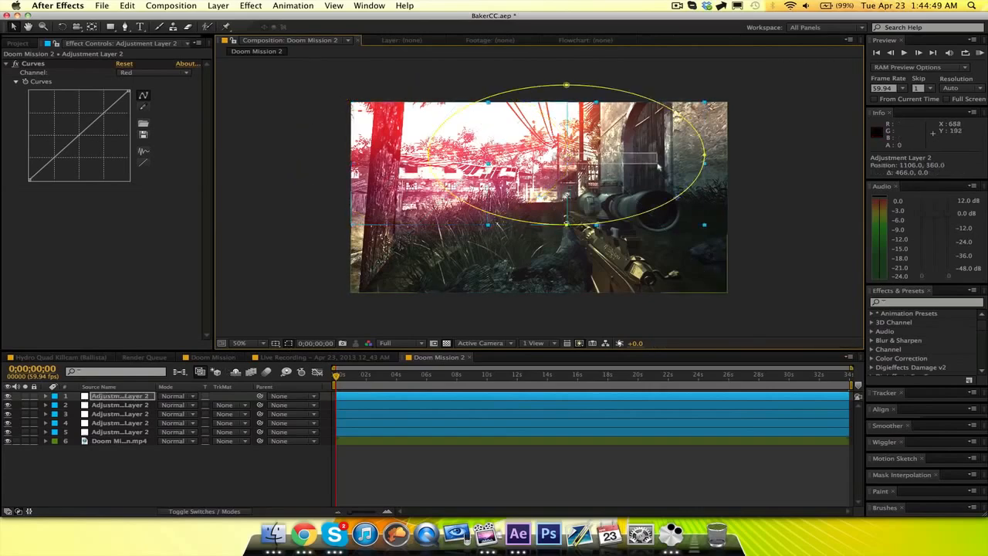
drag(685, 150, 856, 152)
drag(733, 151, 738, 151)
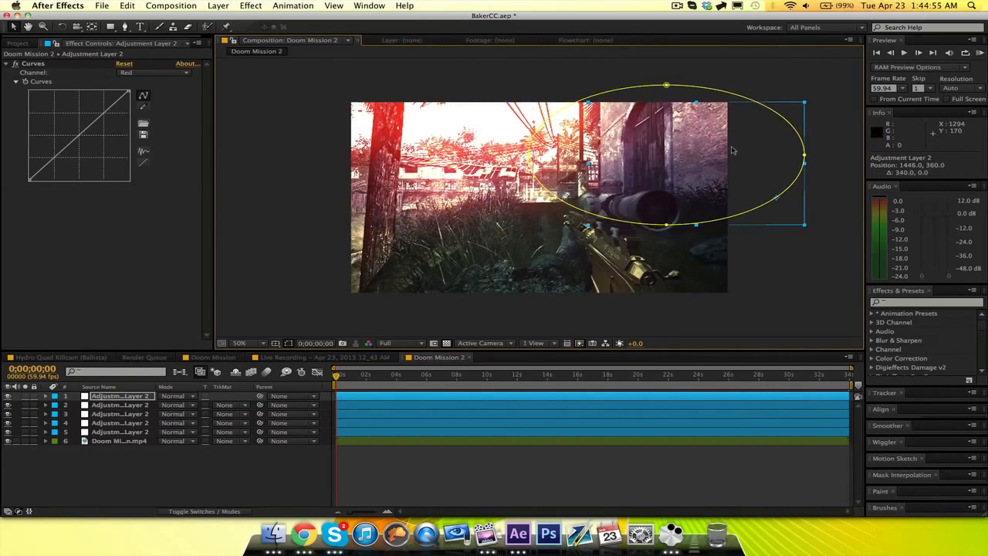
drag(656, 158, 645, 157)
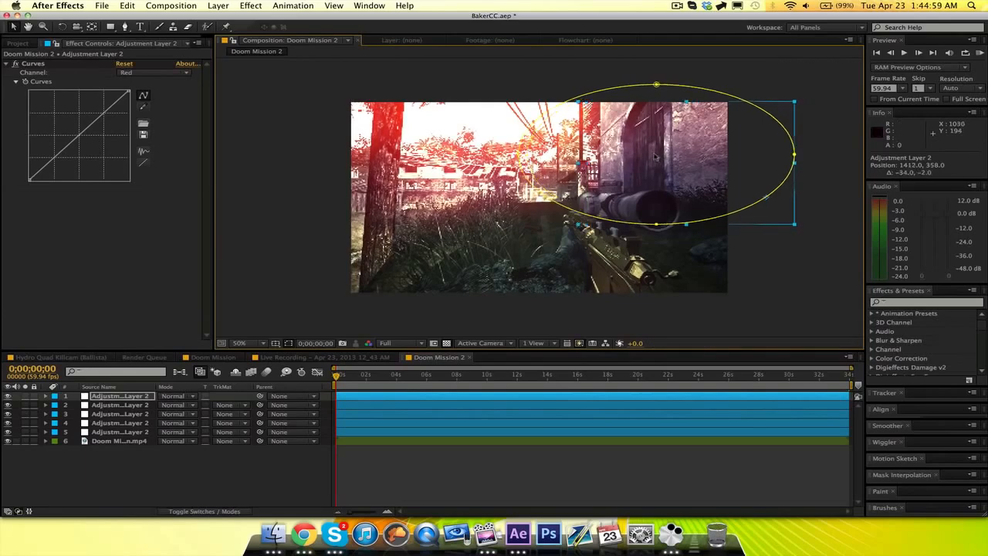
key(super+z)
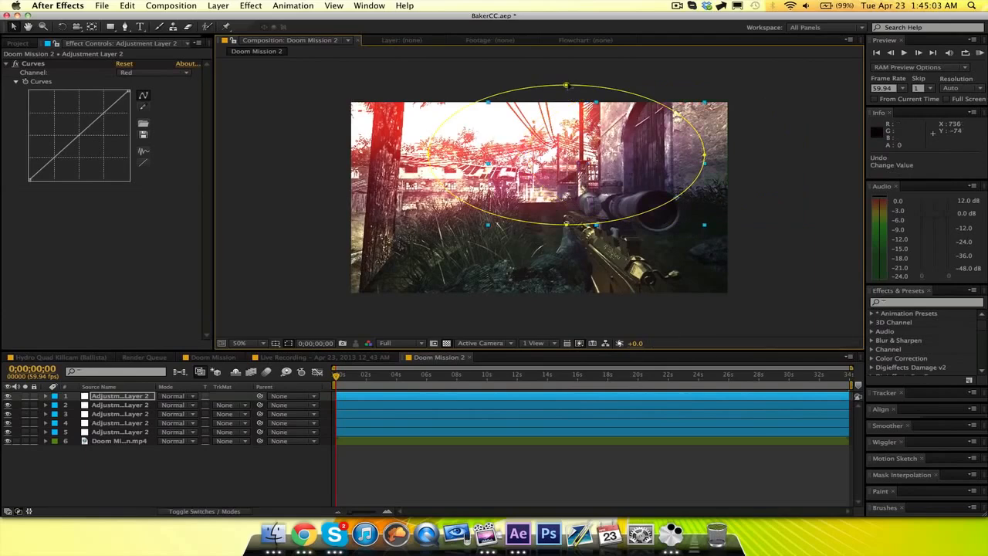
Move the duplicate layer's elliptical mask about 358 px right, over the upper-right part of the footage.
double_click(566, 85)
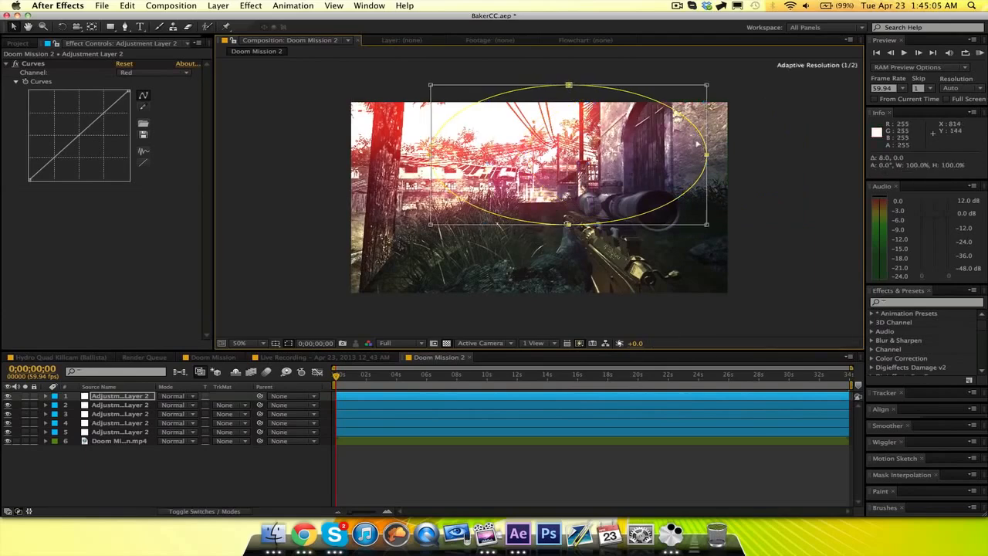
drag(697, 143, 800, 143)
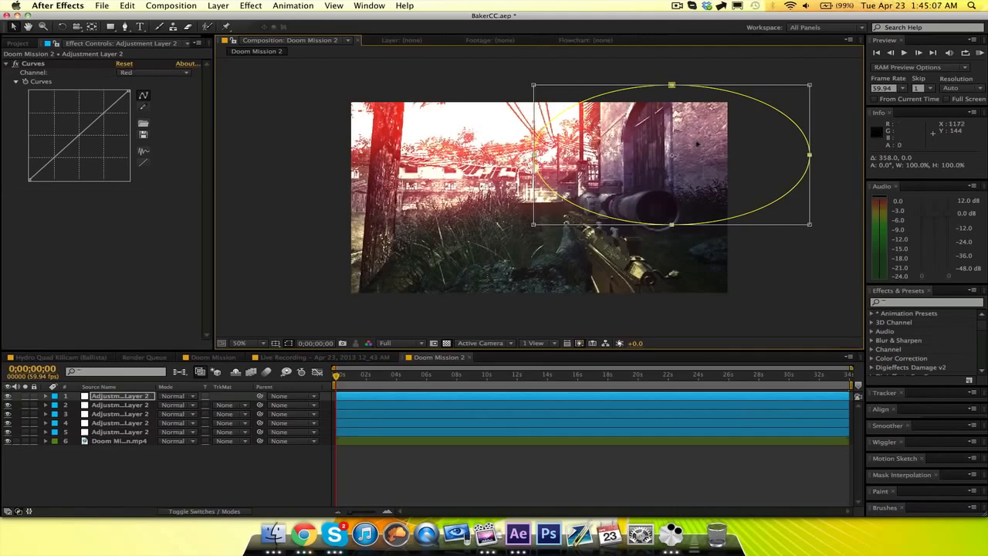
Straighten the Green and Red channel curves on the duplicated adjustment layer.
click(156, 74)
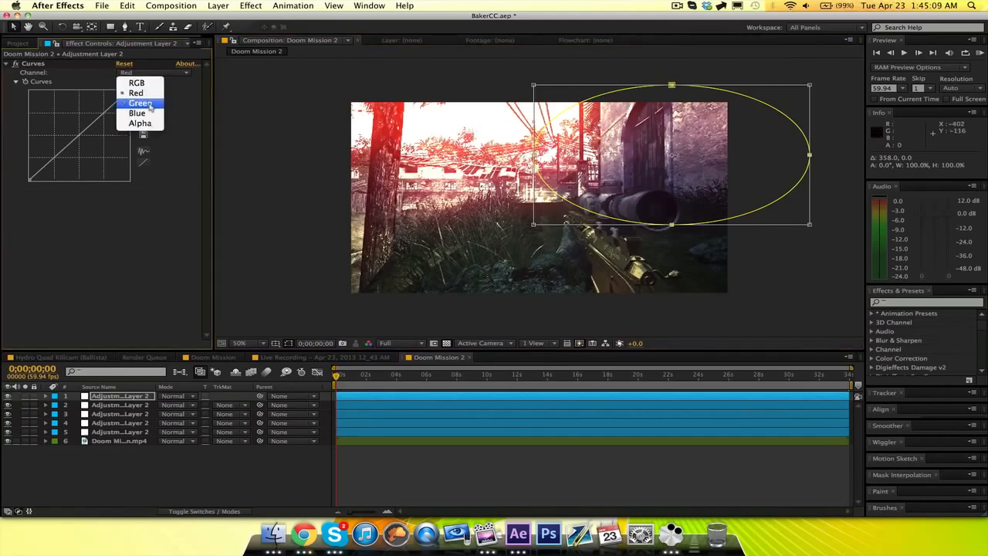
click(142, 102)
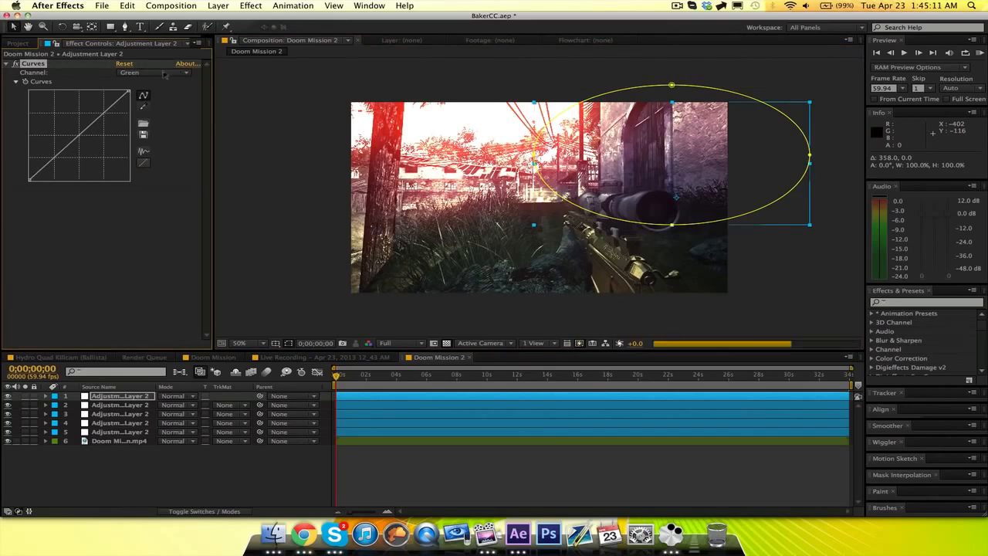
click(163, 73)
click(141, 93)
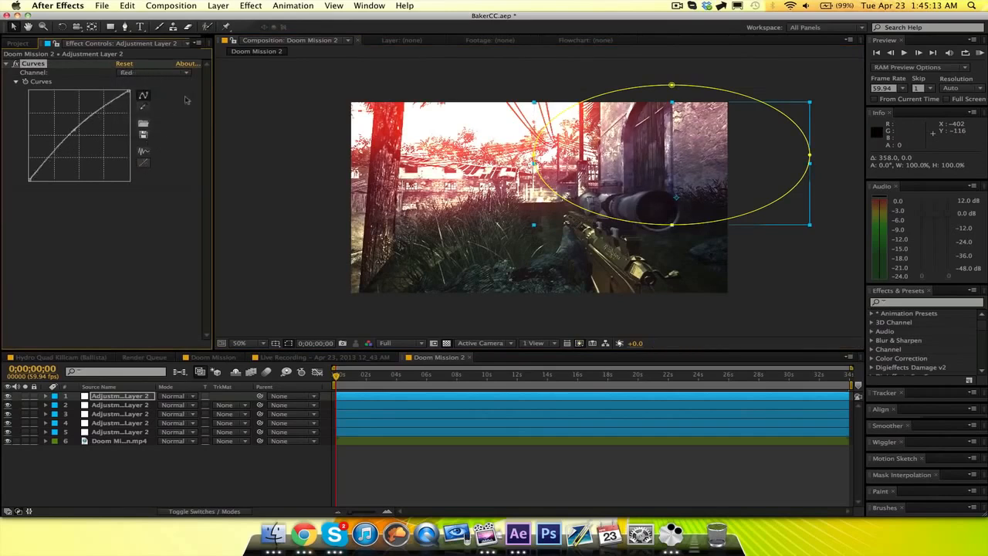
Raise the midtones of the Green channel curve on the duplicated layer.
click(177, 74)
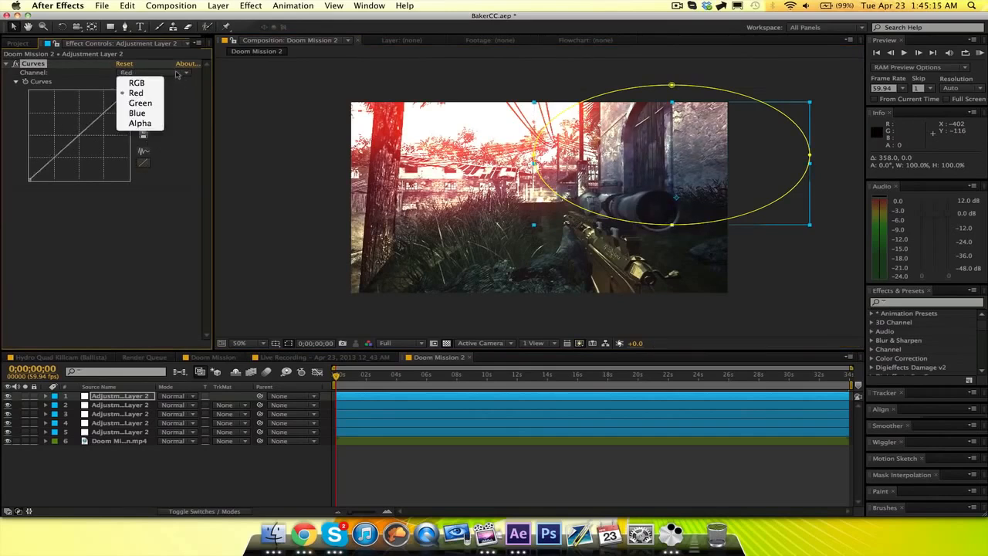
click(154, 105)
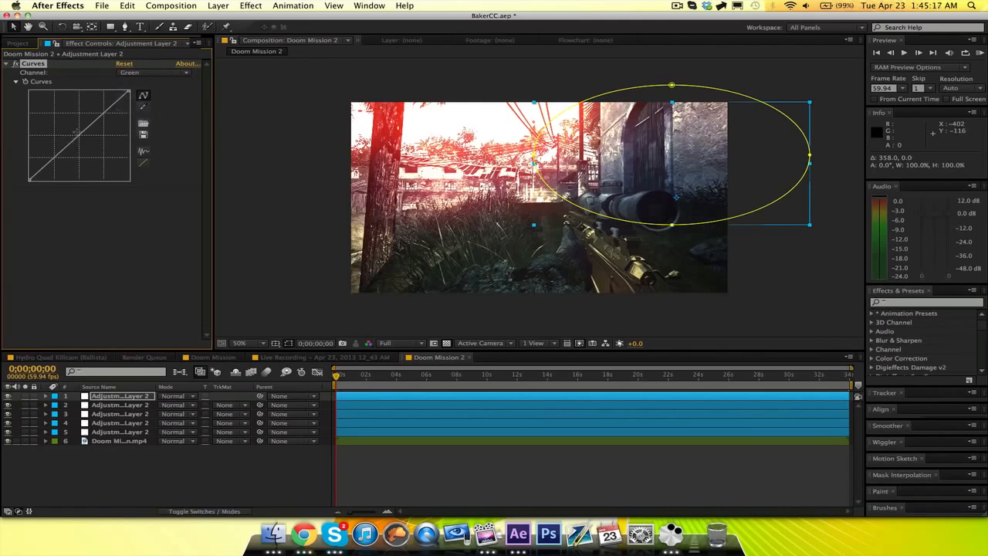
click(74, 132)
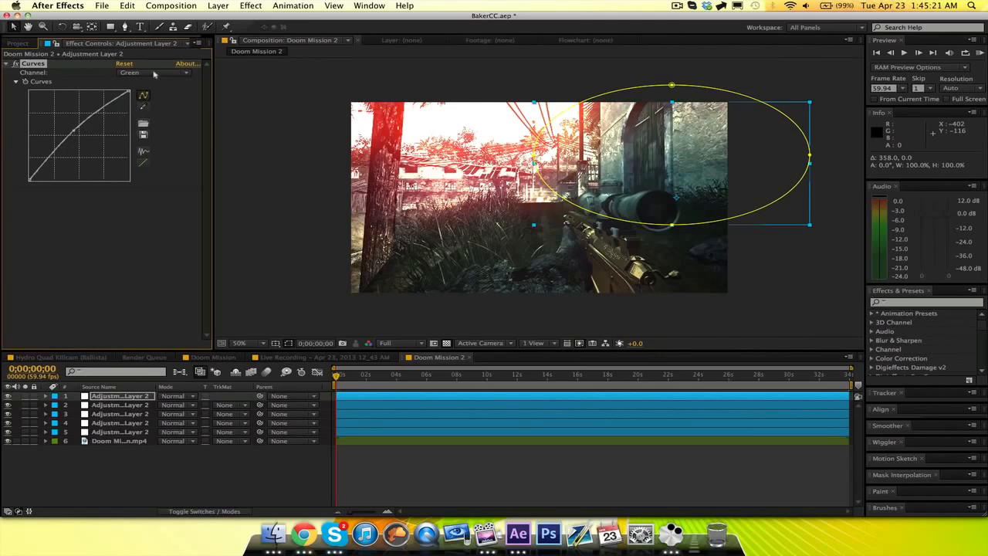
Check the Blue channel curve and lower the Red channel curve's midtones slightly.
click(153, 74)
click(151, 116)
click(143, 73)
click(139, 94)
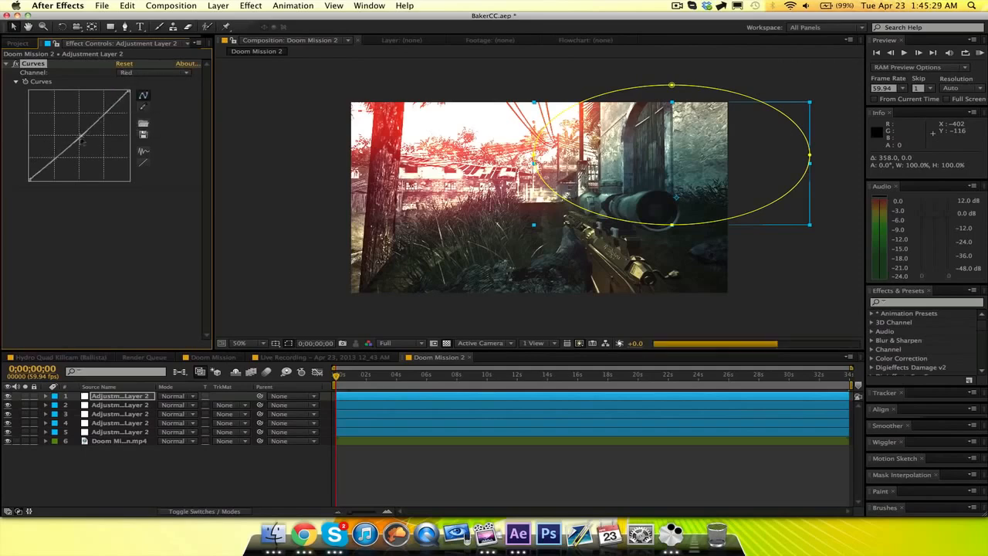
Lower the raised midtone point on the Green channel curve slightly.
click(154, 74)
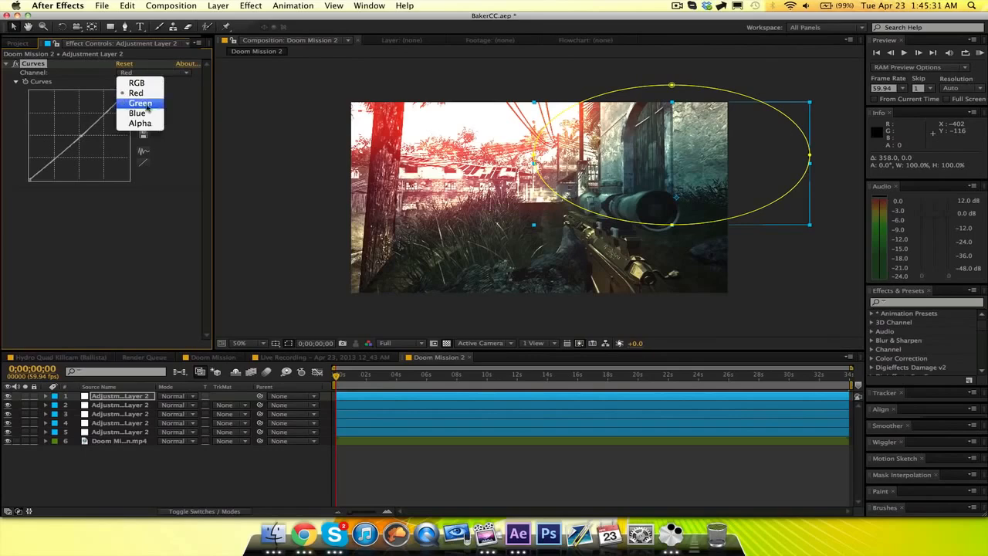
click(143, 103)
drag(74, 130, 75, 133)
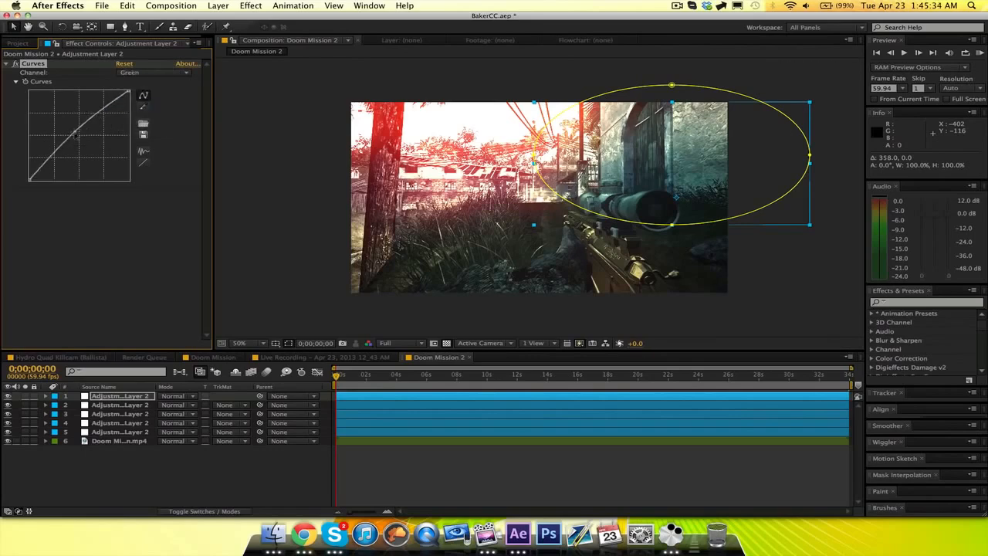
Move the two masked Curves adjustment layers down to positions 3 and 4 in the layer stack.
click(173, 462)
click(144, 400)
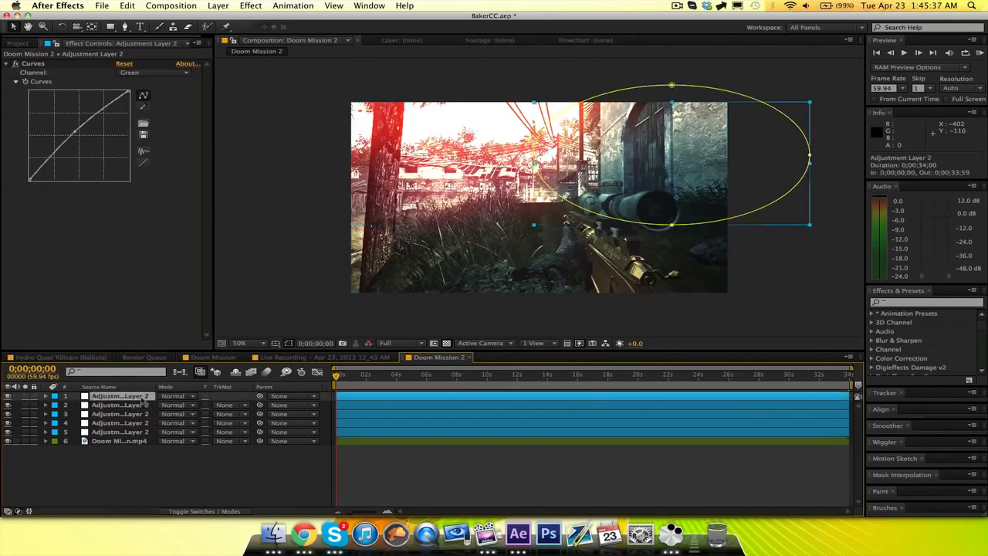
shift+click(144, 406)
drag(144, 406, 141, 431)
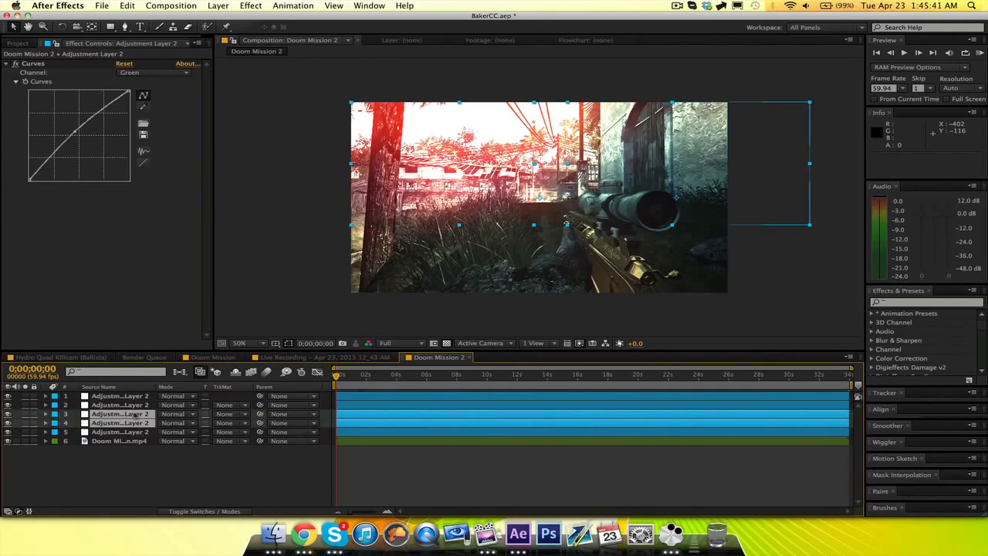
drag(141, 430, 130, 405)
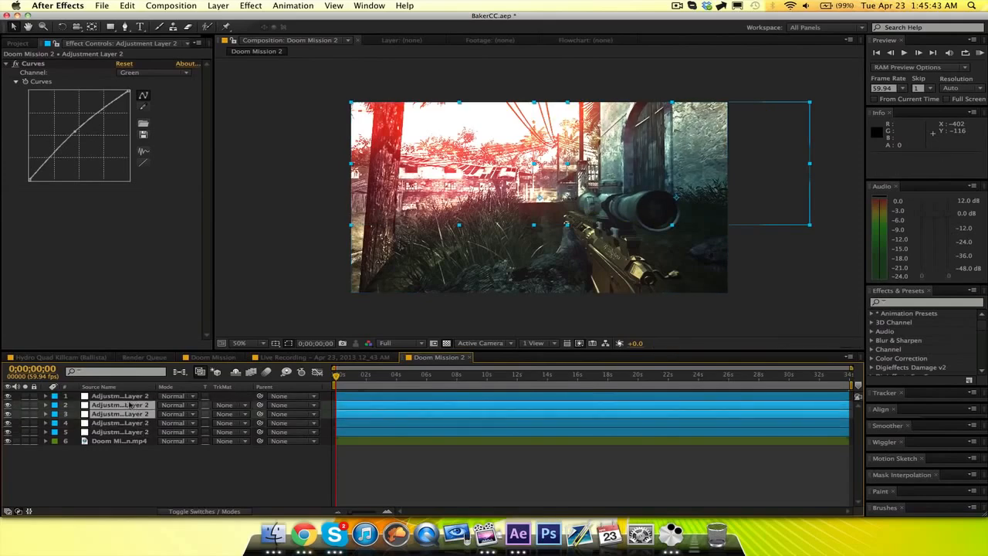
key(super+z)
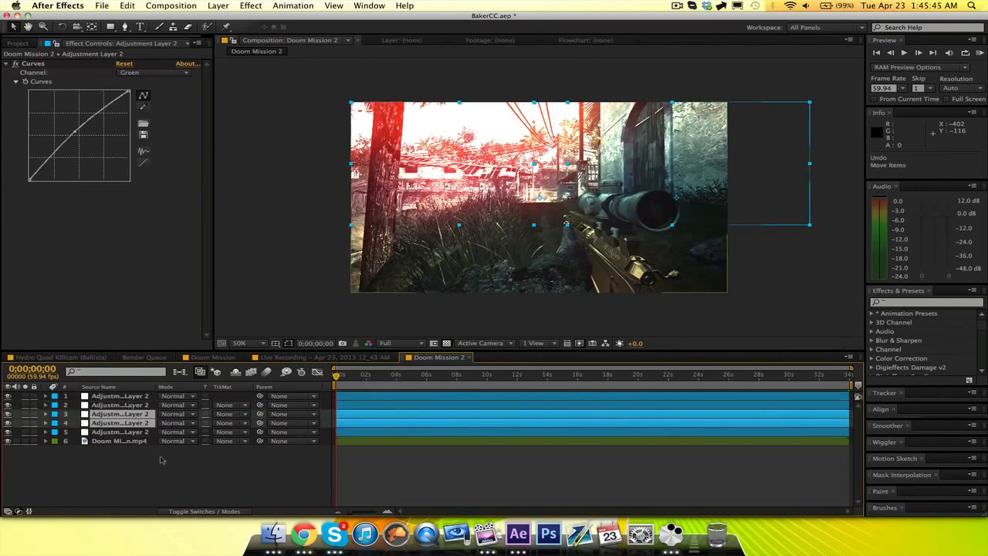
click(176, 469)
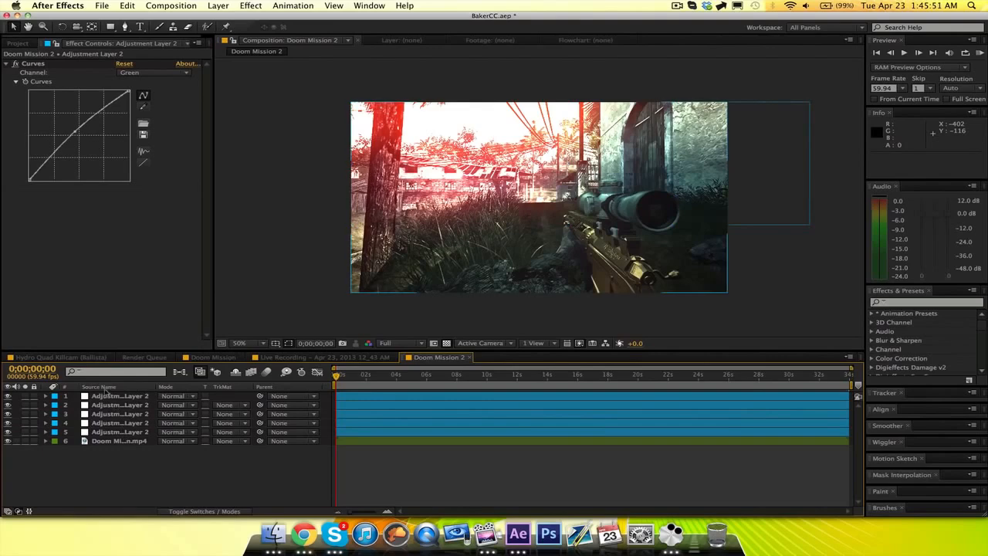
Duplicate the top Looks adjustment layer and replace the copy's Looks effect with a Curves effect.
click(116, 396)
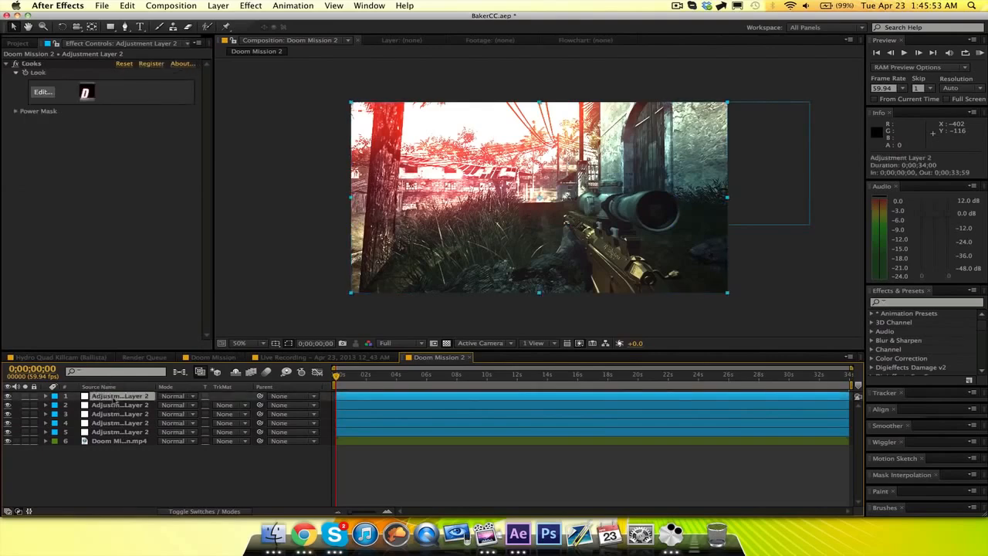
key(super+d)
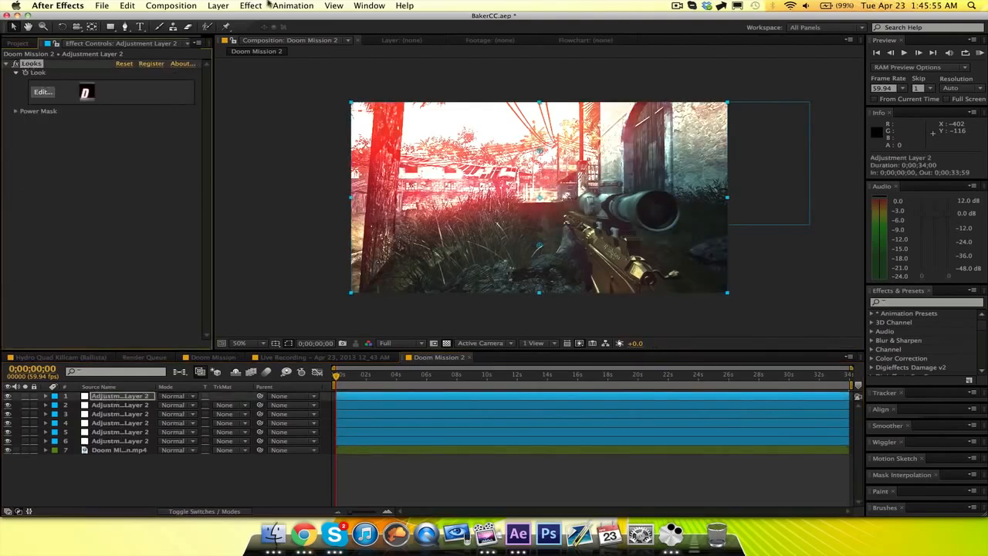
click(251, 5)
mouse_move(309, 95)
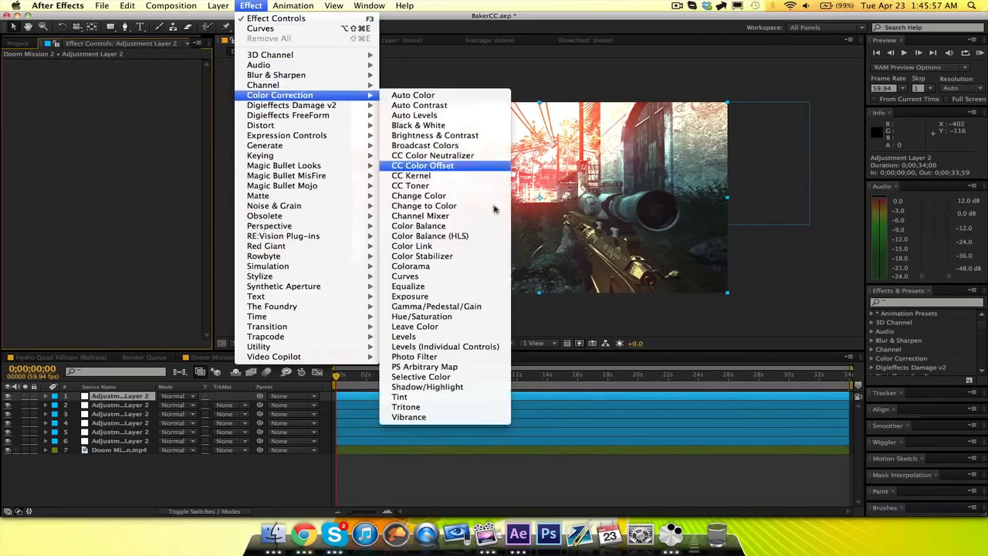
click(424, 280)
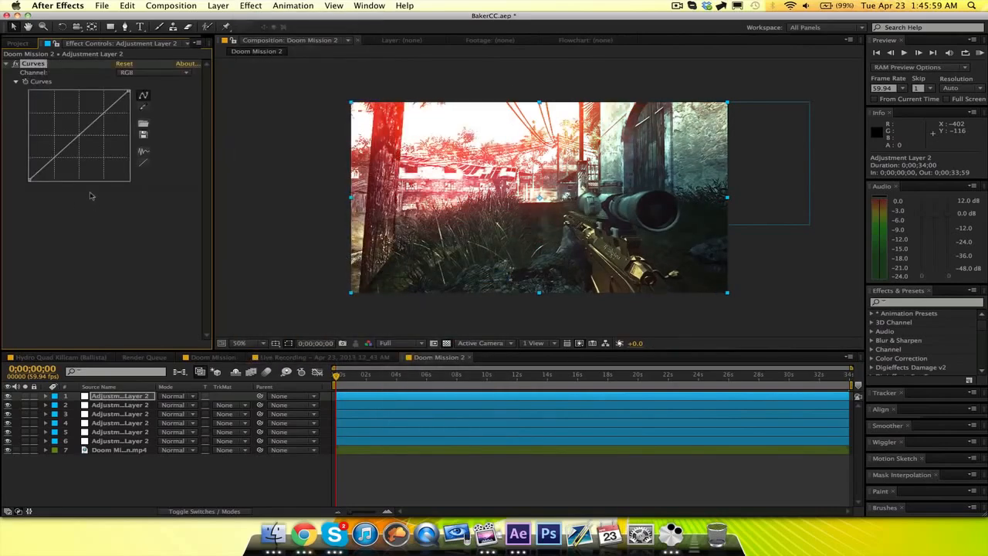
Shape the RGB curve into a gentle S by lowering the shadows and raising the highlights slightly.
drag(60, 154, 57, 162)
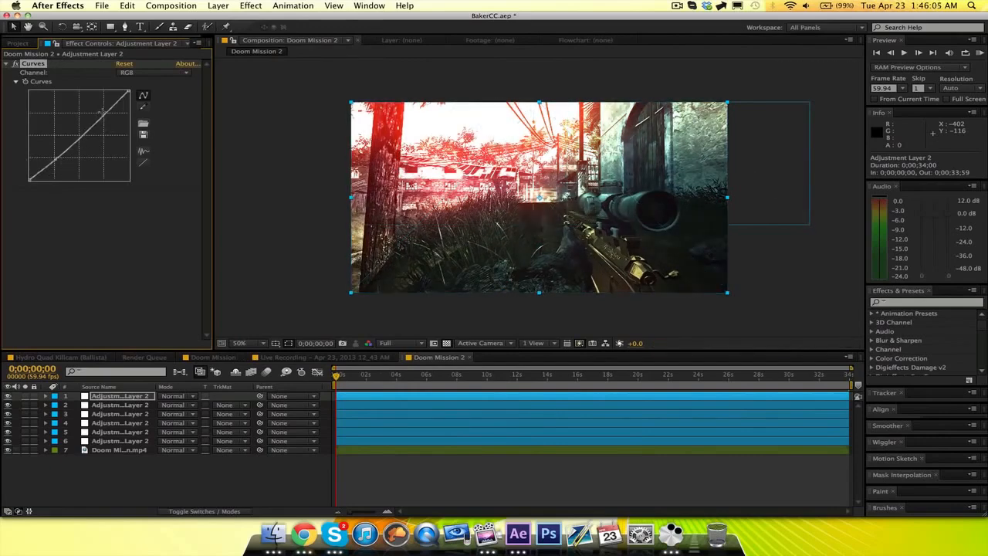
drag(101, 118, 106, 115)
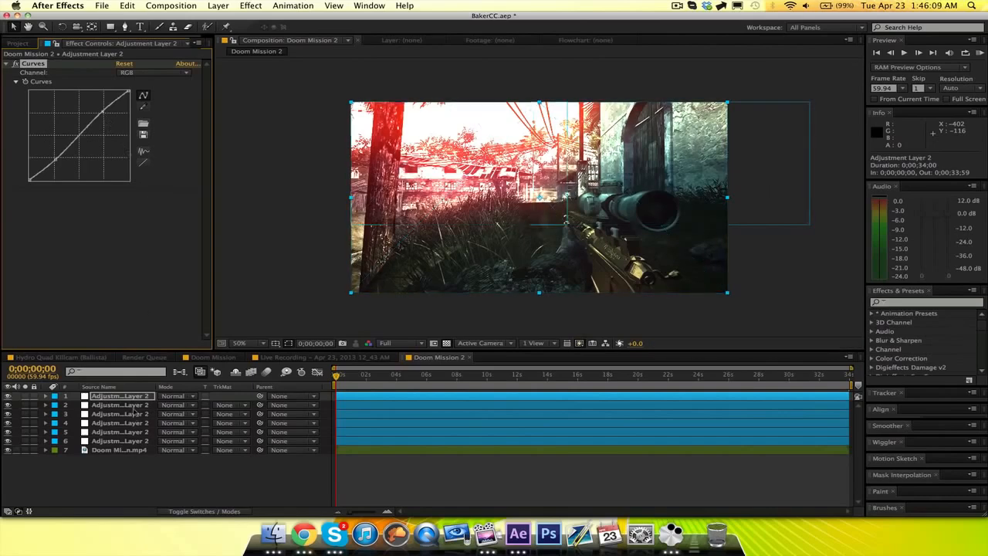
Inspect the effects and masks on adjustment layers 2, 4 and 5 one after another.
click(131, 404)
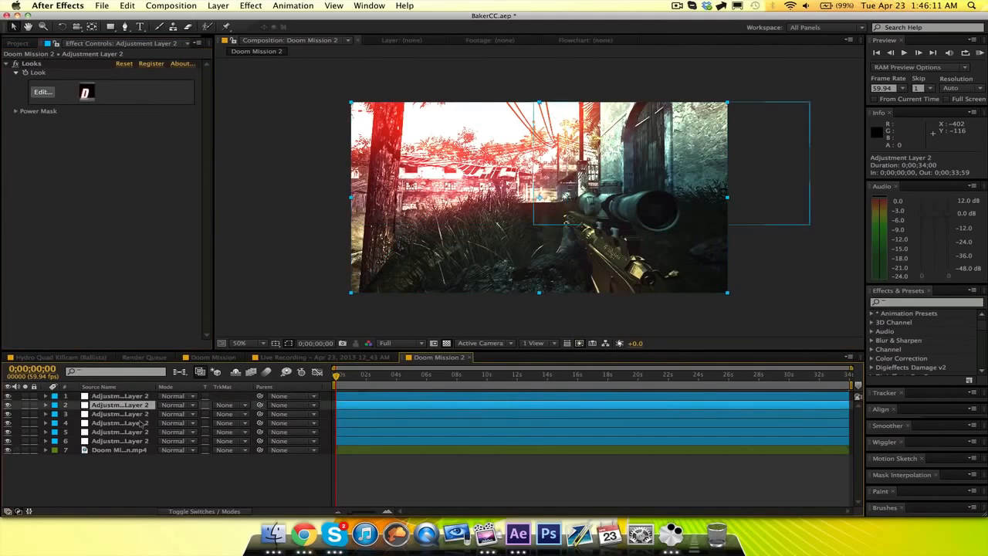
click(141, 423)
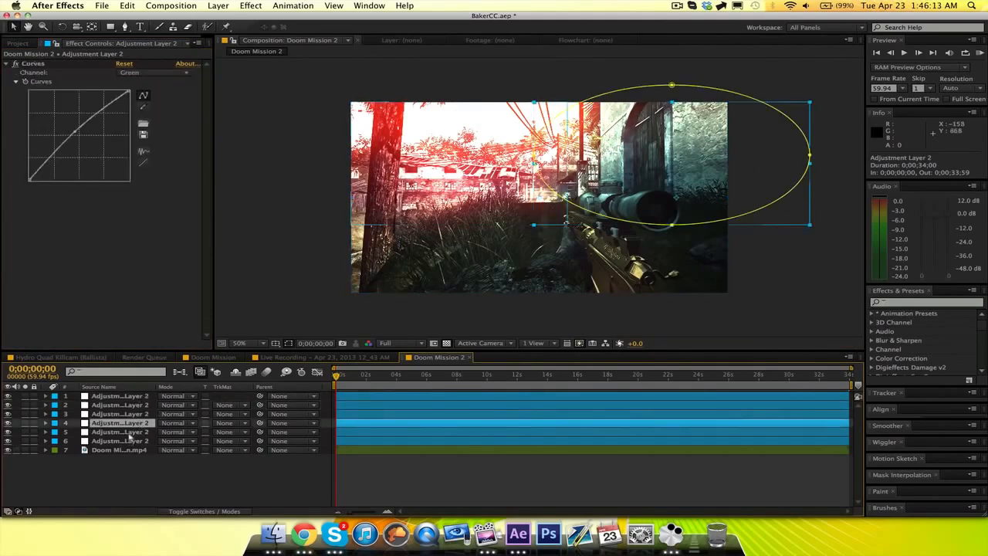
click(130, 433)
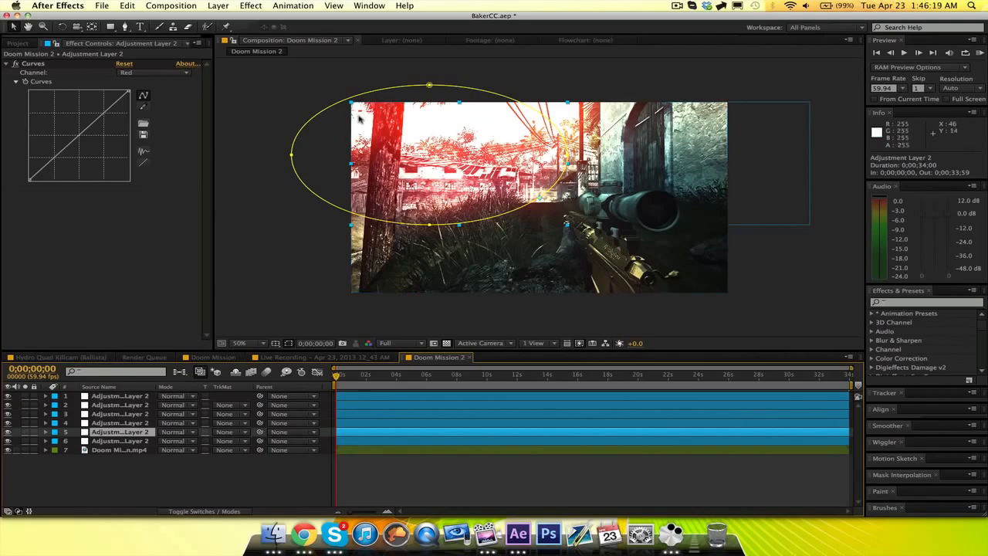
Duplicate adjustment layer 4, then move the copy's elliptical mask over the foreground and widen it beyond both sides of the frame.
click(132, 426)
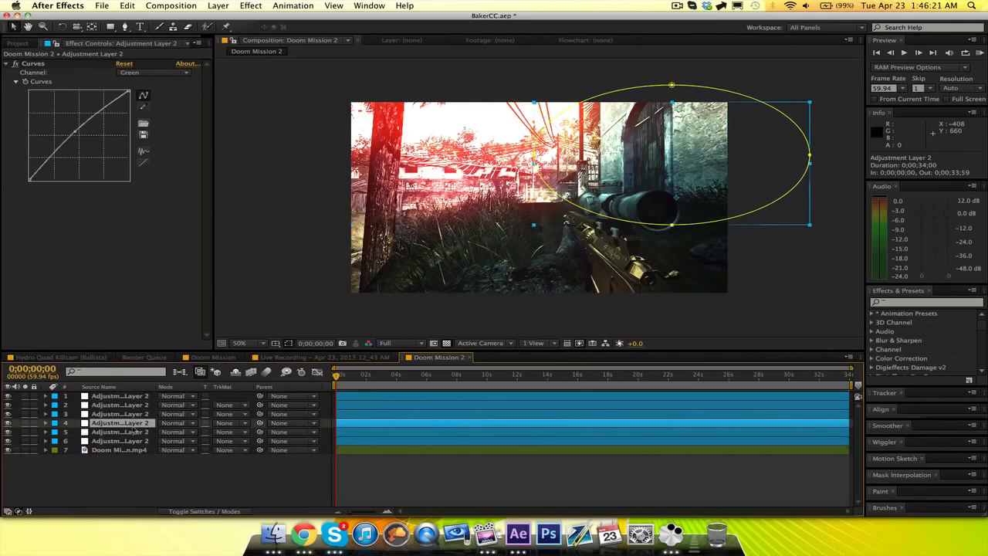
key(ctrl+d)
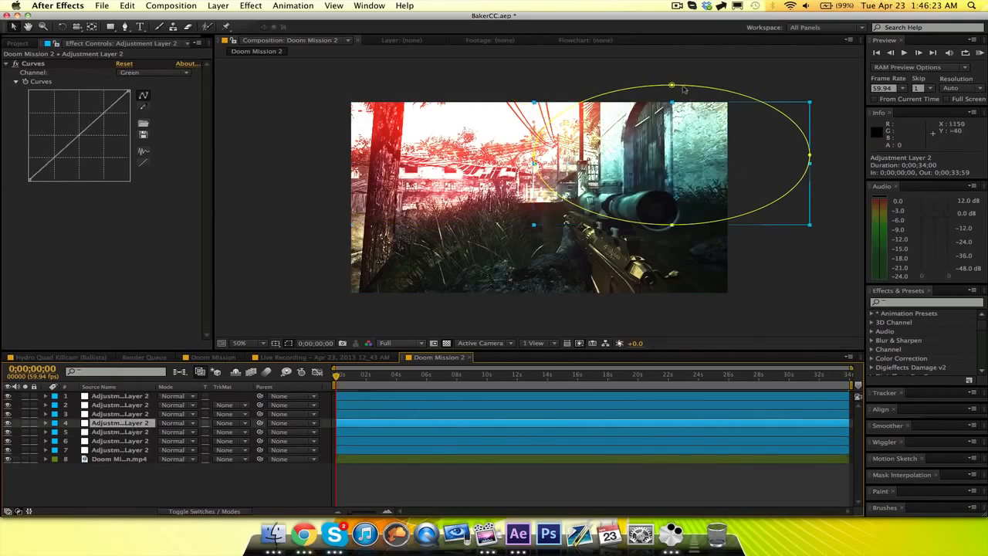
double_click(671, 86)
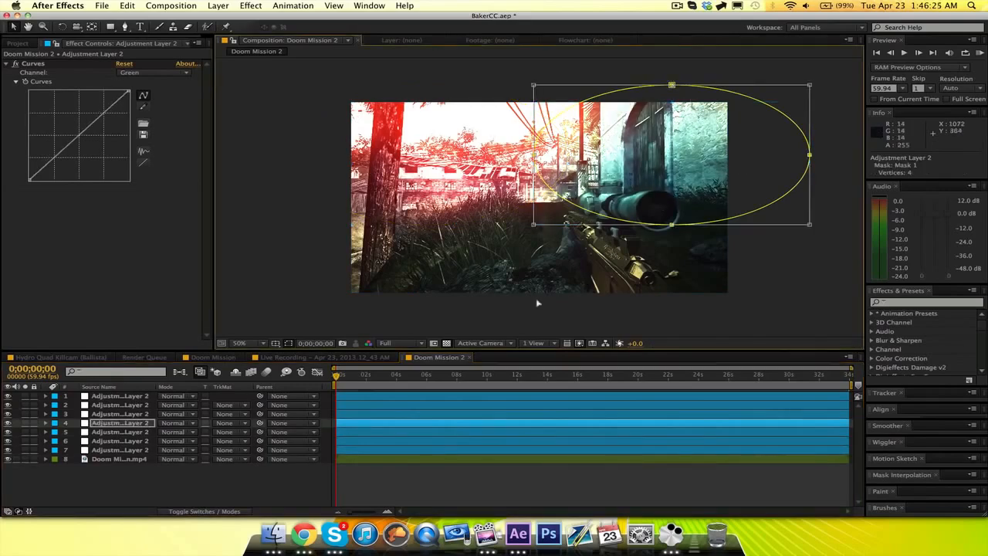
drag(538, 304, 404, 413)
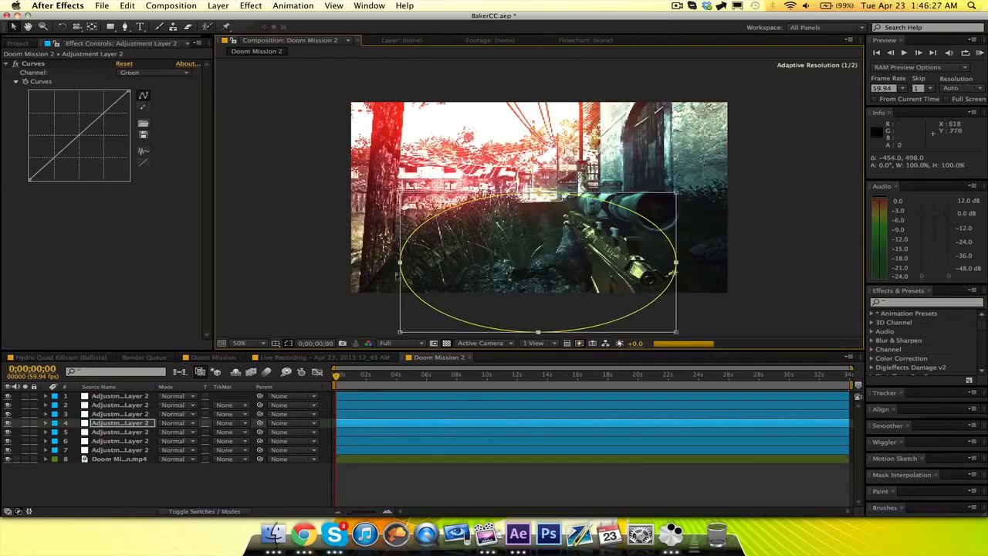
drag(400, 262, 256, 254)
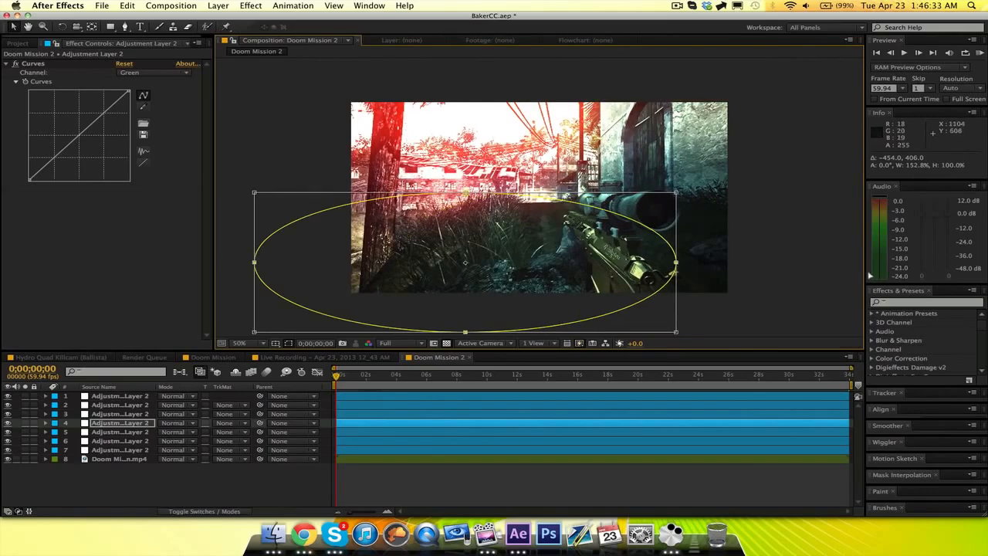
drag(676, 262, 679, 263)
drag(870, 274, 863, 267)
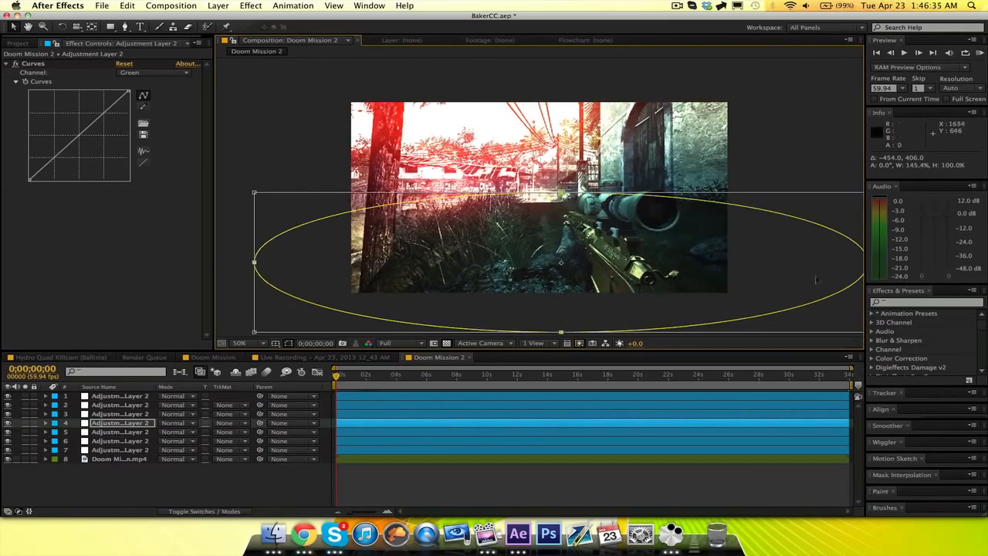
Check the Red channel of the foreground layer's Curves effect and reset its Blue curve to a straight line.
click(169, 74)
click(139, 93)
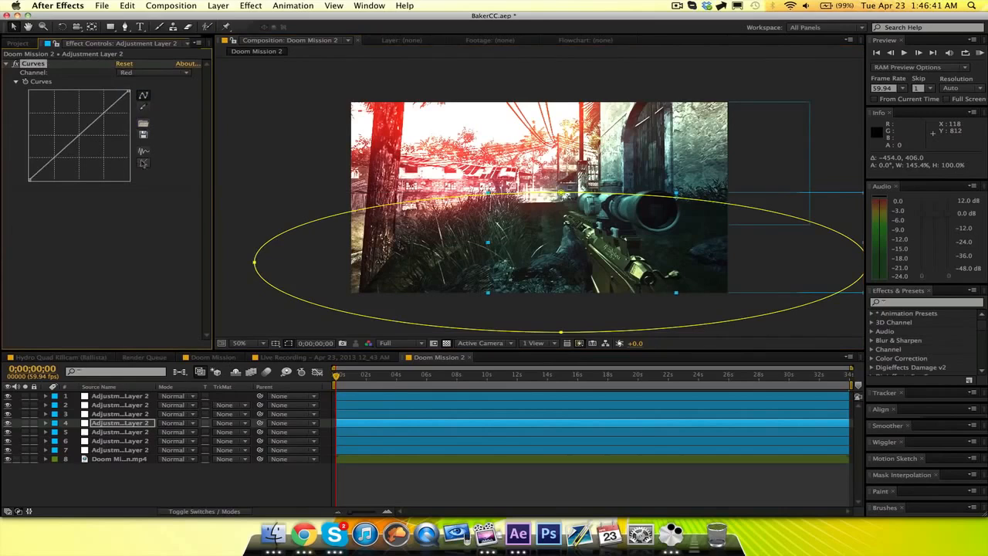
click(155, 71)
click(151, 116)
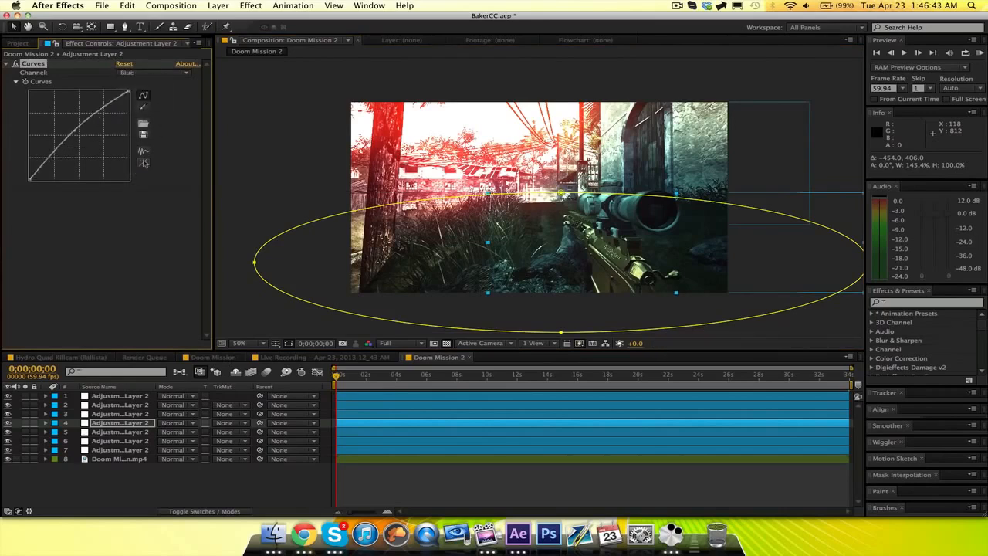
click(143, 163)
Raise the midtones of the foreground layer's Red and Green curves slightly to warm the grass and rifle.
click(162, 74)
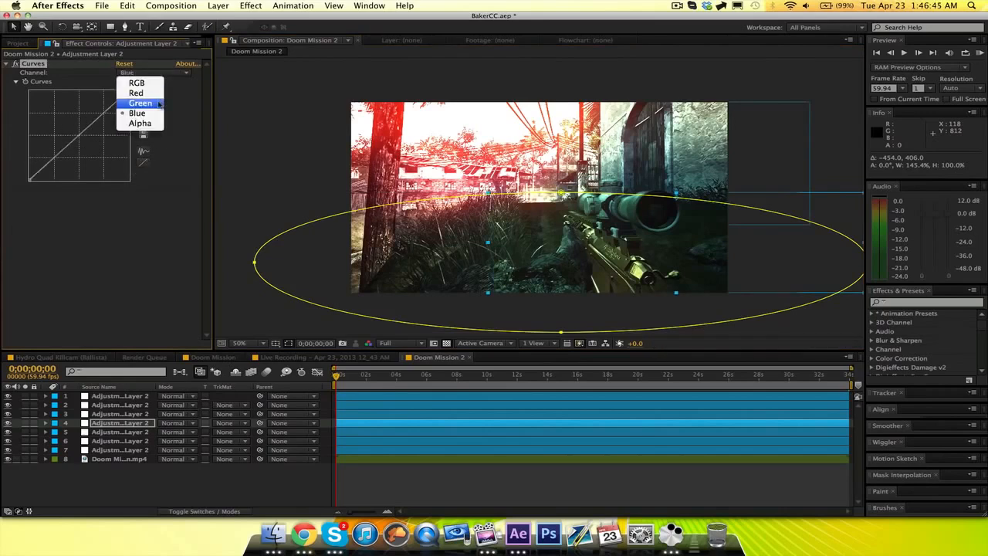
click(129, 91)
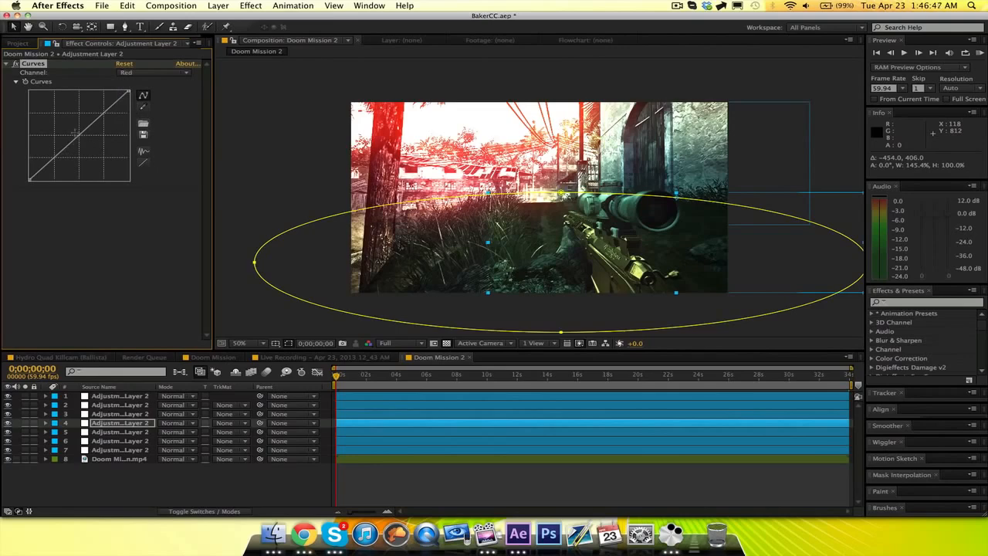
drag(77, 138, 75, 133)
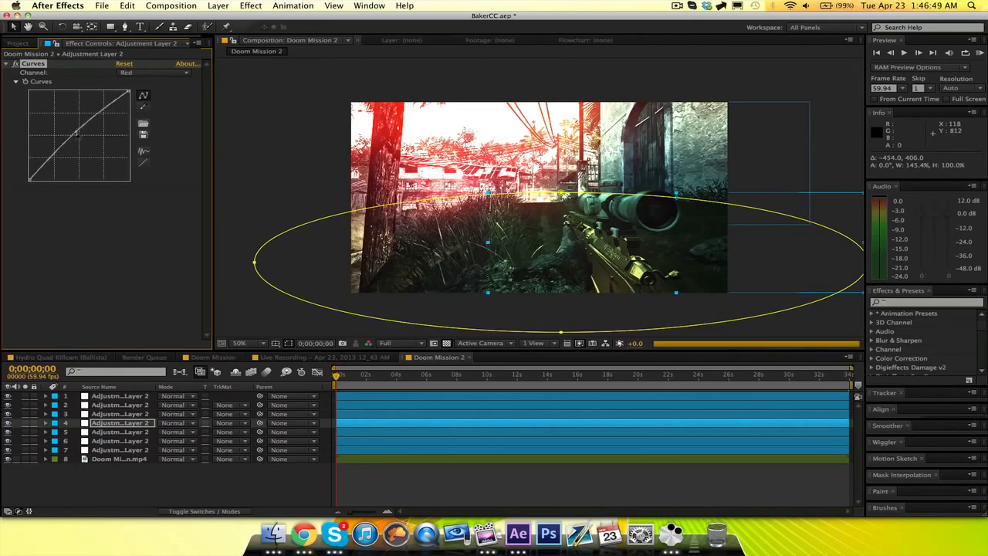
click(139, 72)
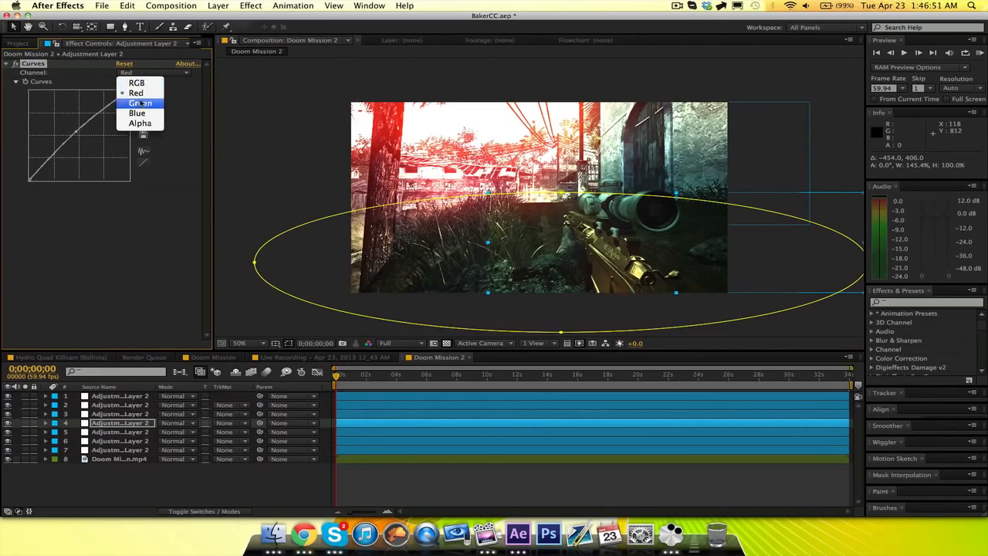
click(133, 99)
drag(75, 132, 78, 134)
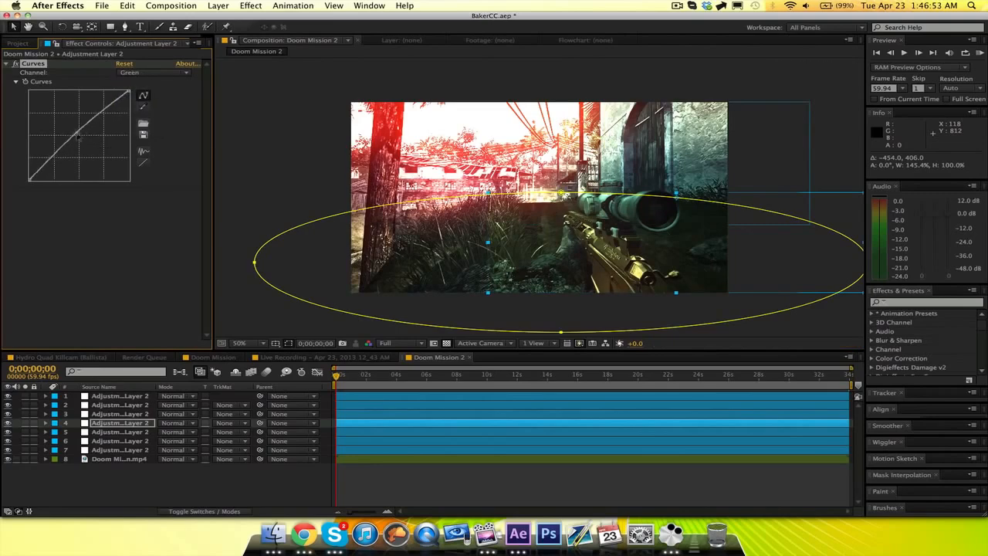
click(194, 482)
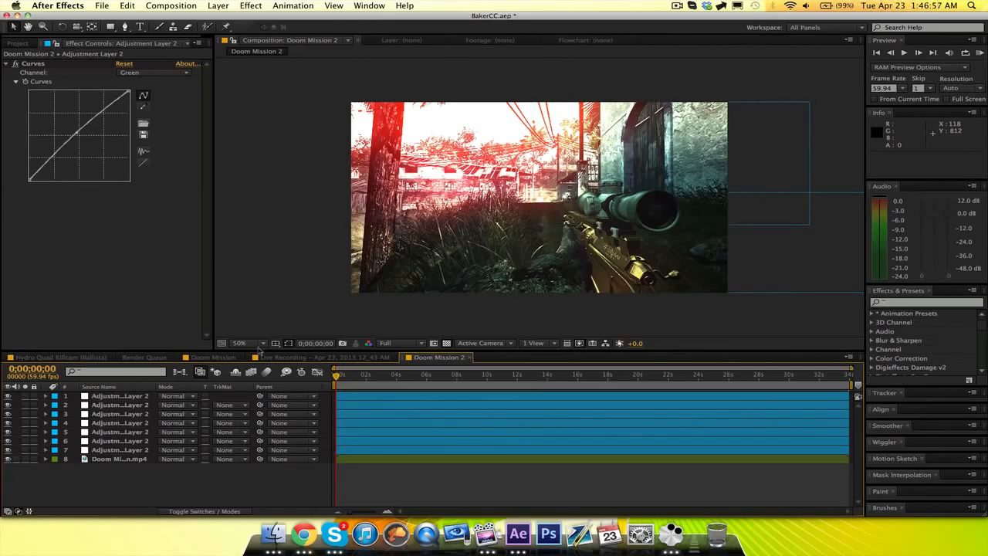
Compare the Doom Mission 2 grade with the ungraded Doom Mission clip and the Live Recording reference composition.
click(209, 358)
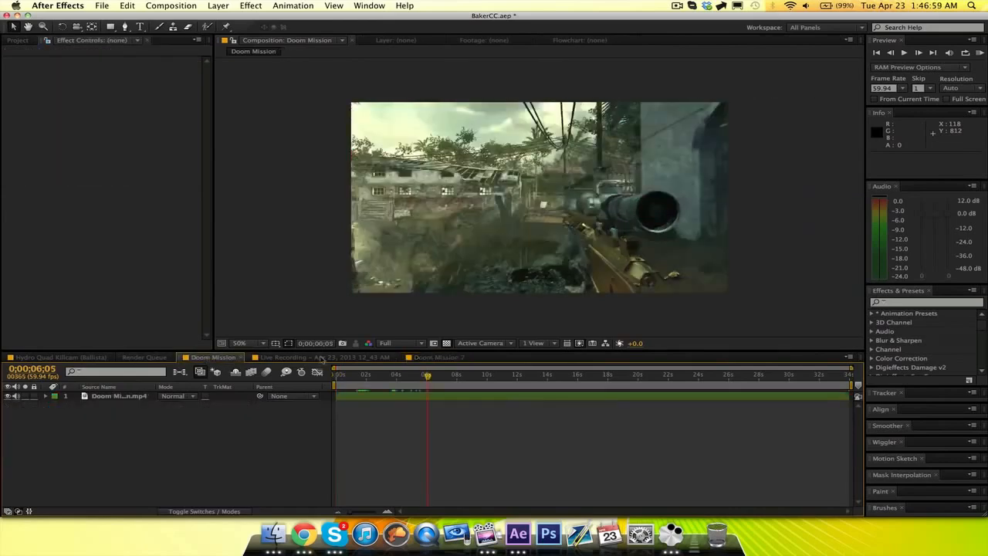
click(322, 357)
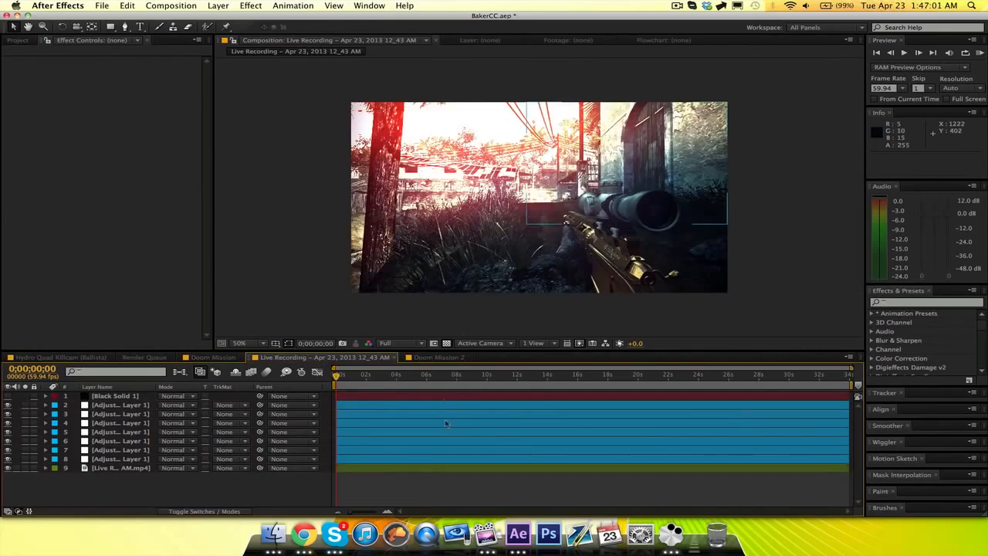
click(427, 358)
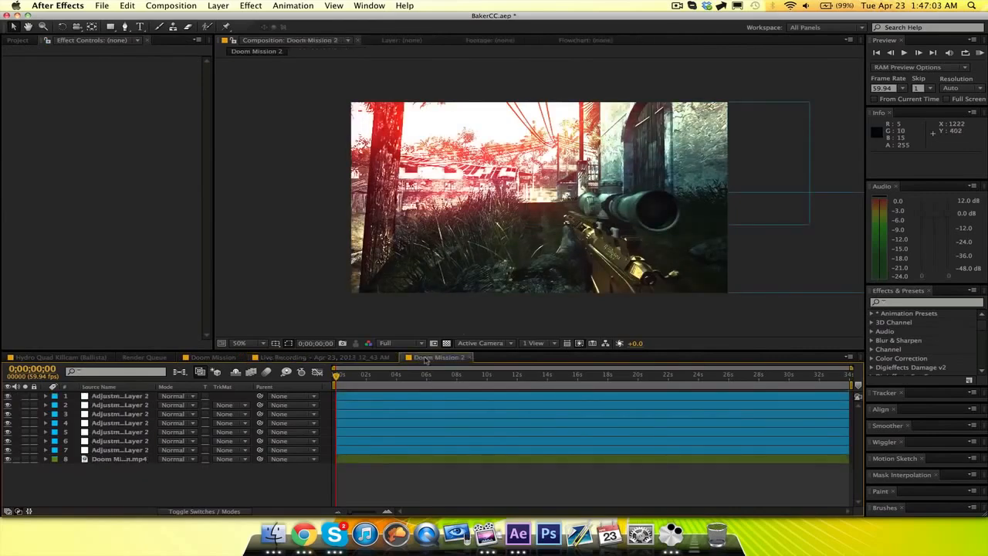
click(373, 359)
click(410, 359)
click(350, 359)
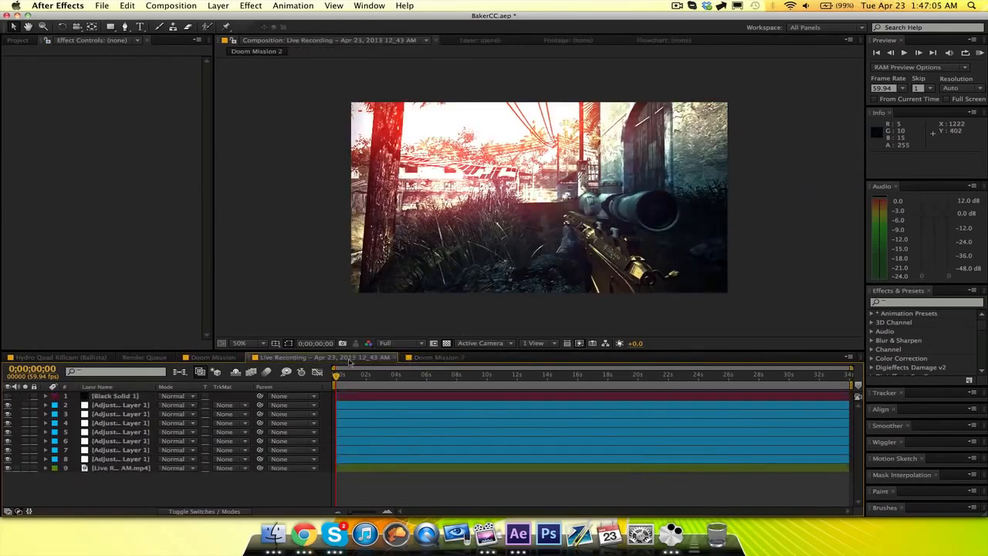
click(416, 359)
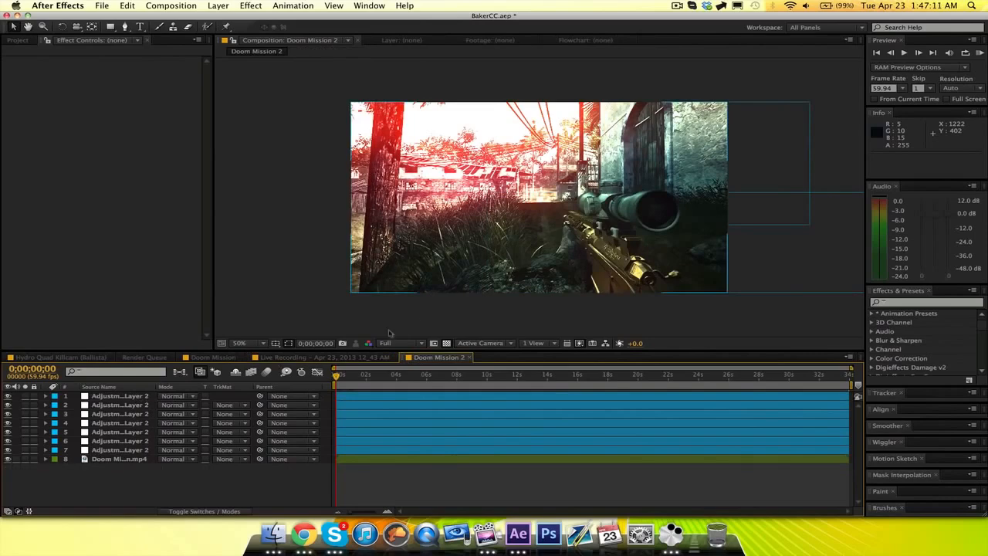
click(352, 359)
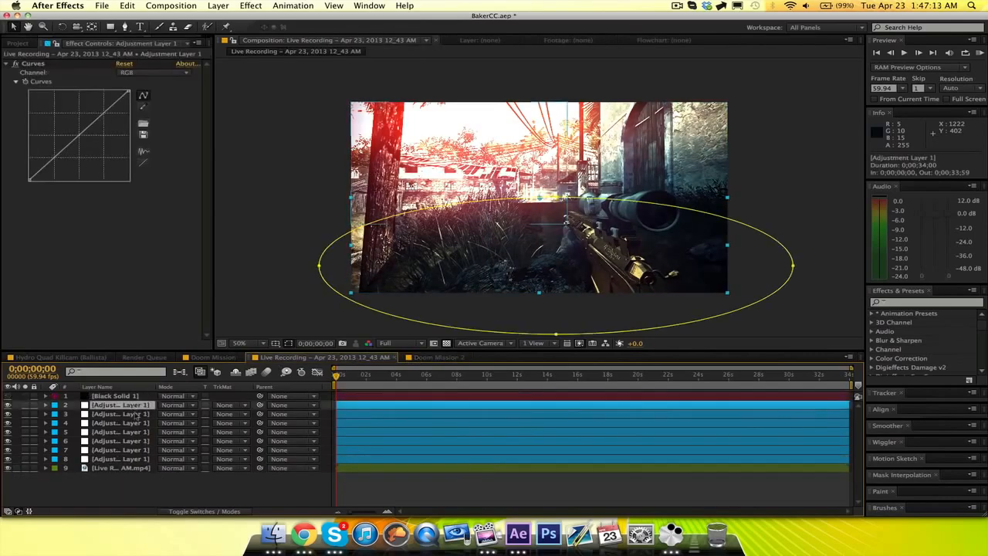
click(434, 357)
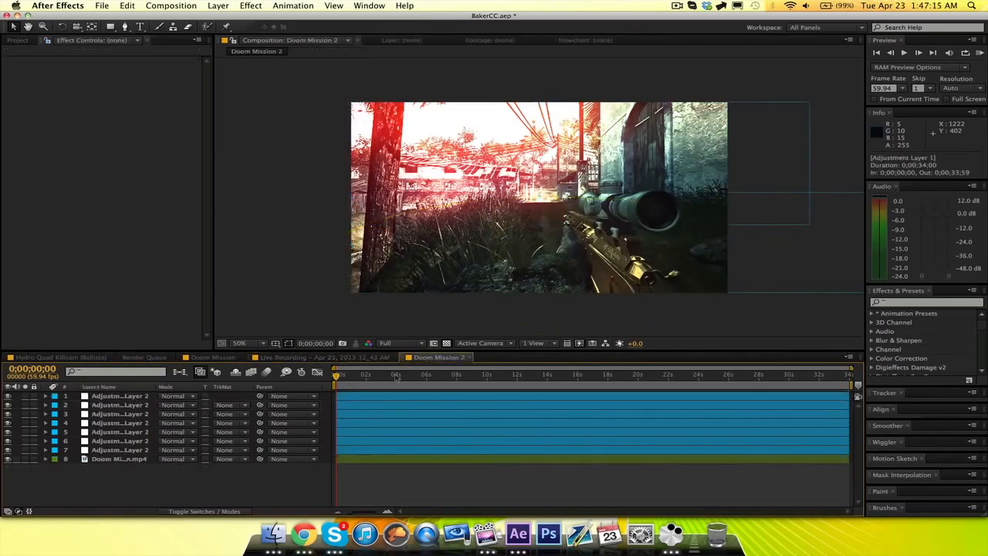
Duplicate the Looks adjustment layer at position 3 and load the ELL CC Pack v2 [CC 4] preset into the copy.
click(145, 441)
click(124, 450)
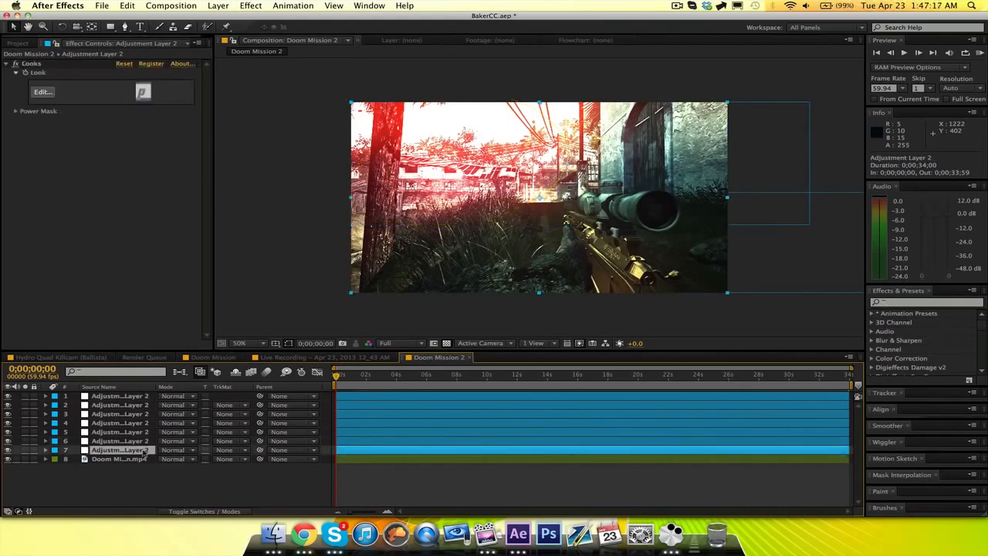
click(144, 444)
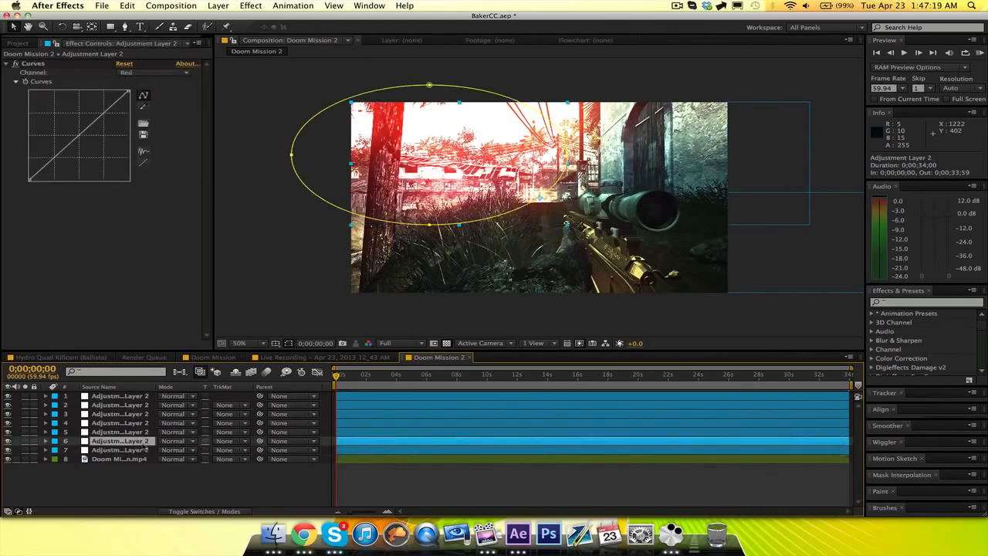
click(145, 424)
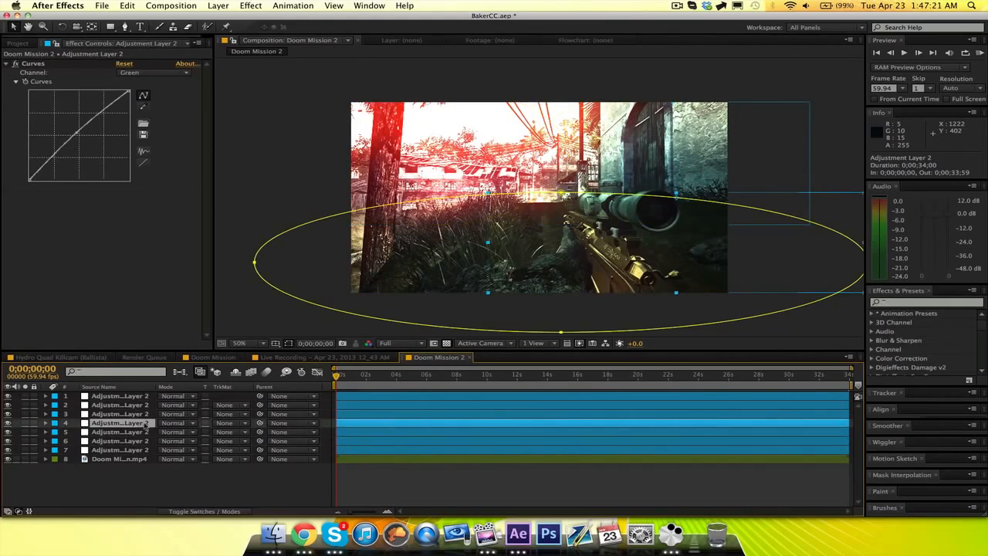
click(142, 415)
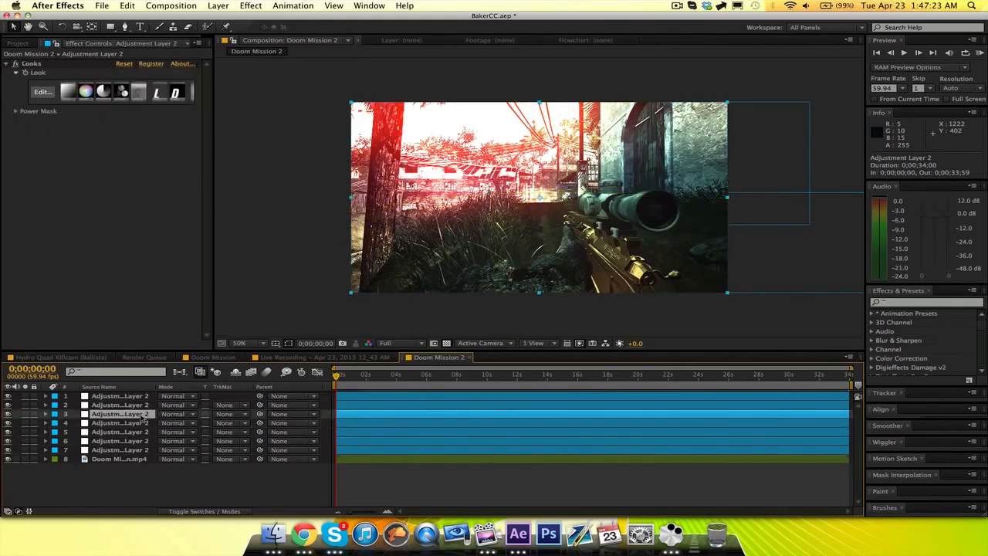
key(super+d)
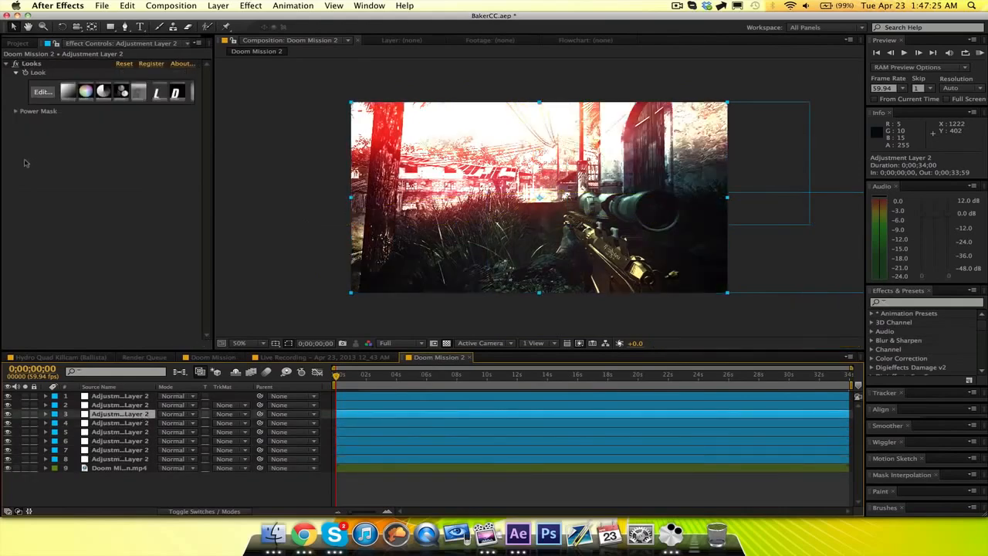
click(44, 91)
click(43, 92)
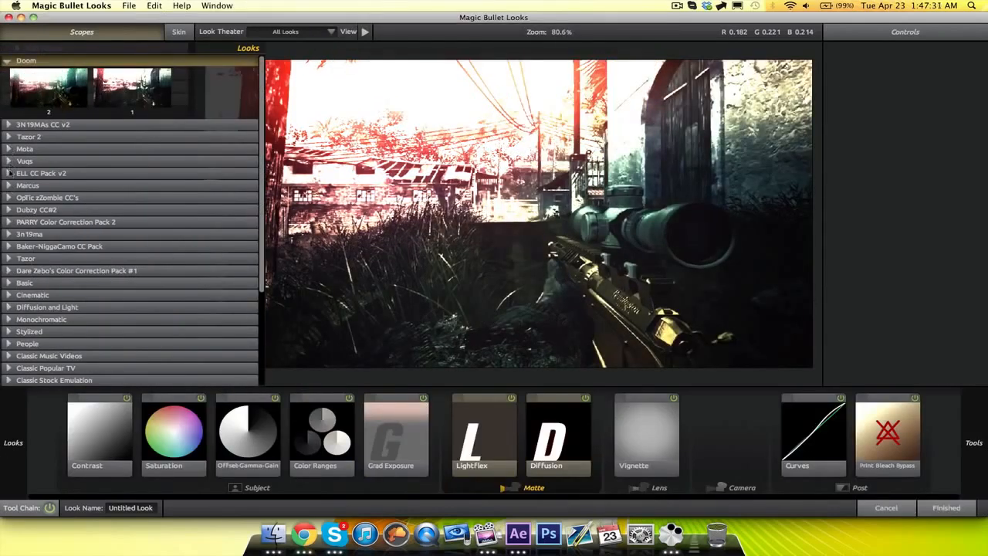
click(9, 173)
click(54, 262)
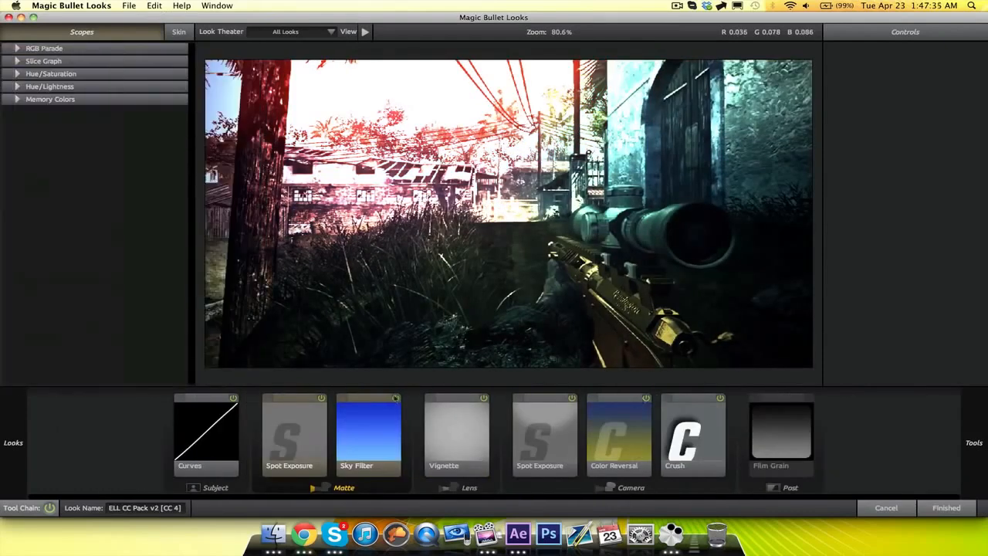
Disable the preset's Sky Filter, keep Crush enabled after comparing it off and on, and apply the look.
click(395, 398)
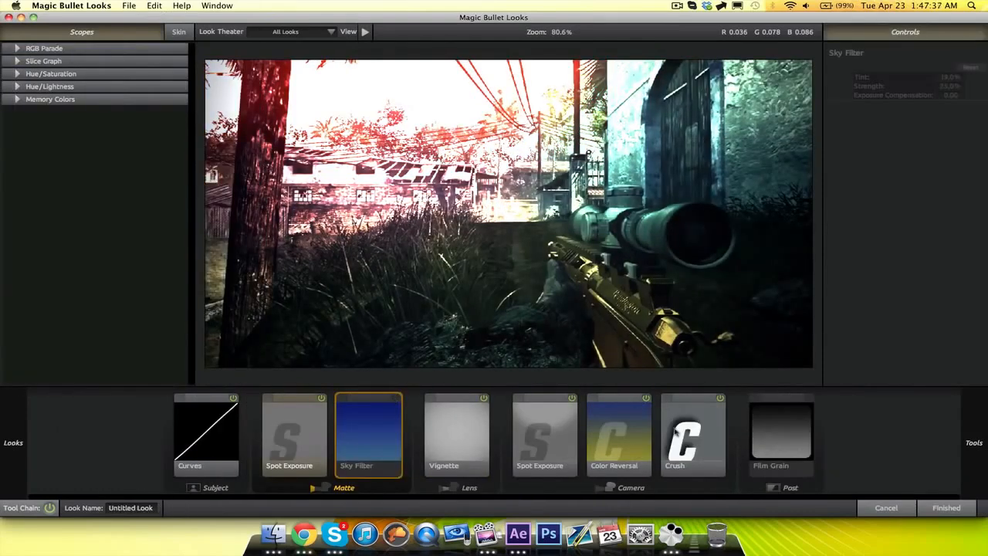
click(719, 399)
click(720, 400)
click(720, 399)
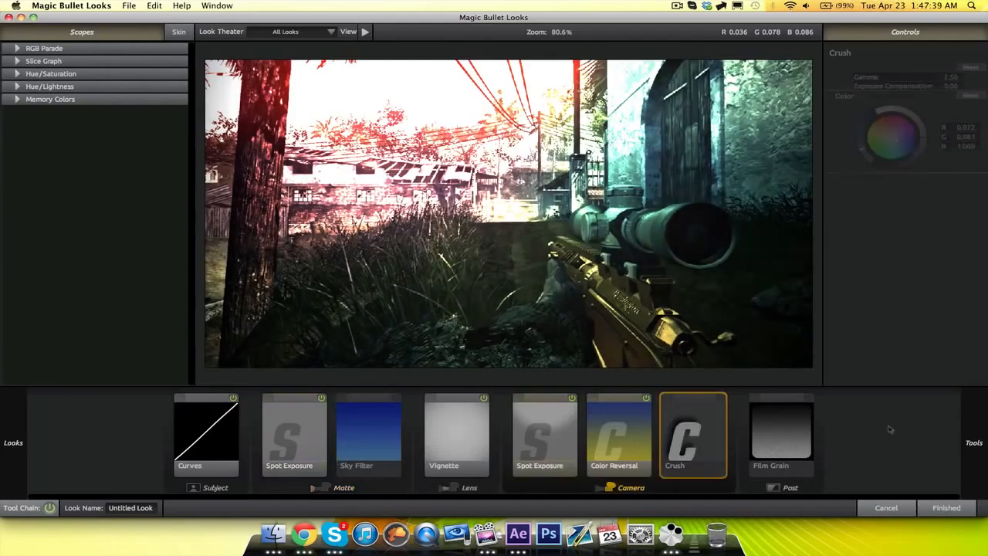
click(720, 398)
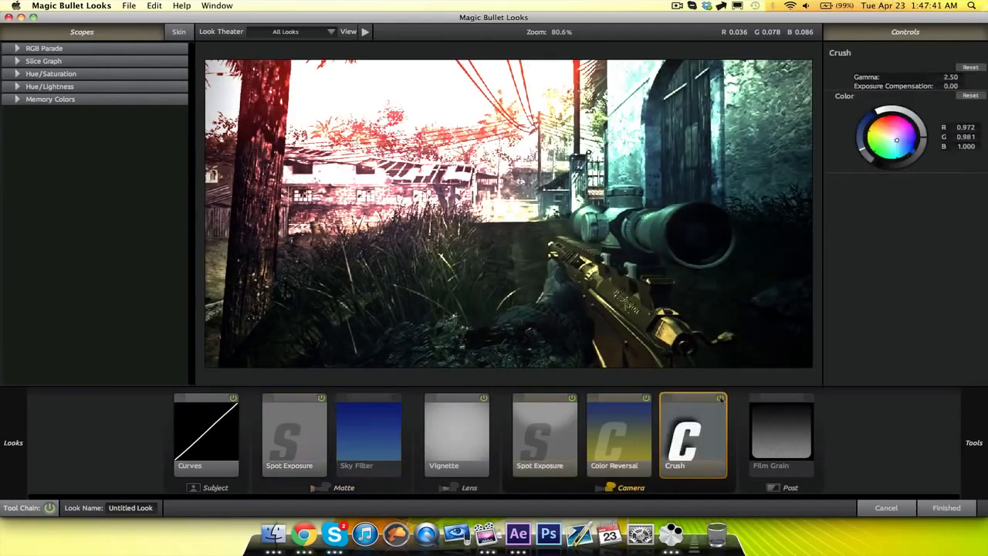
click(968, 507)
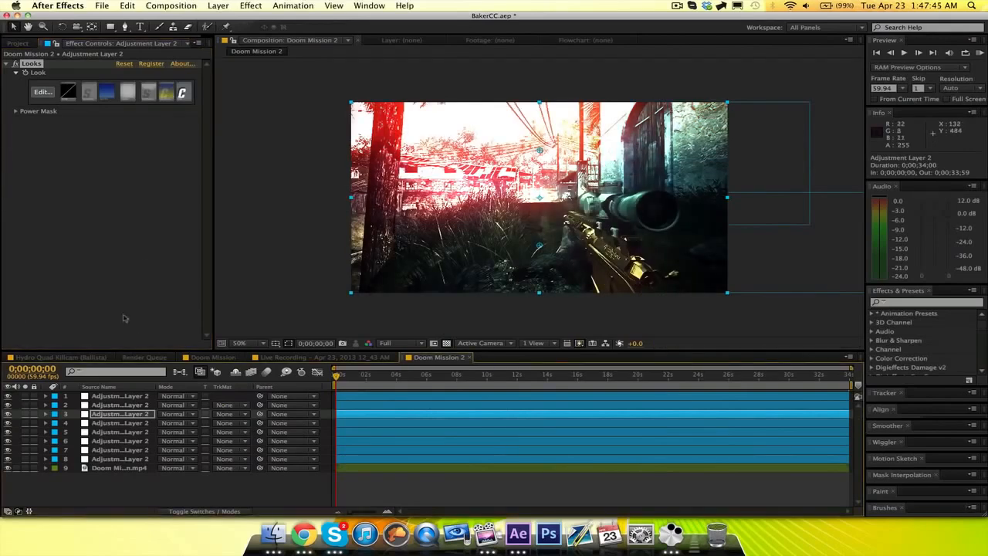
Review the top two adjustment layers and hide the top contrast Curves layer.
click(112, 405)
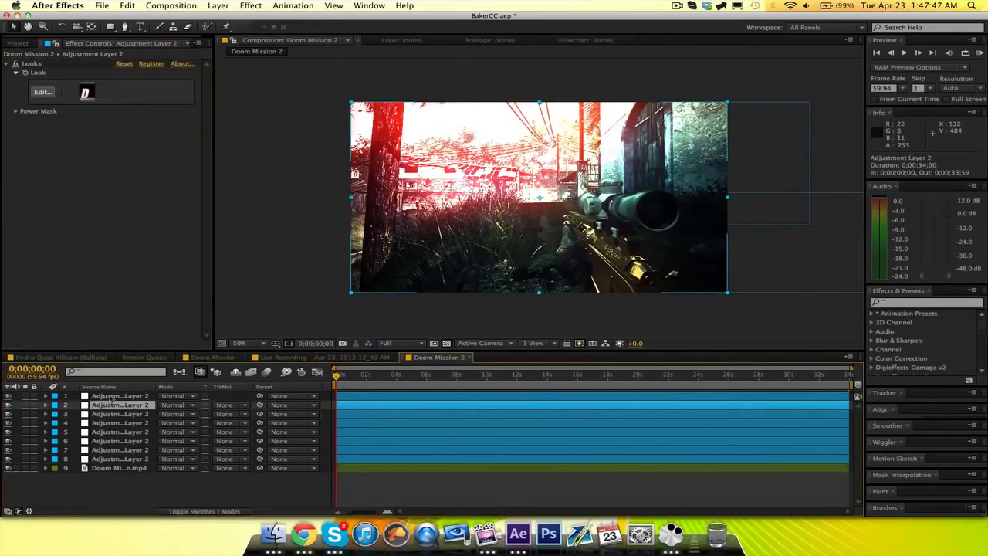
click(108, 396)
click(8, 396)
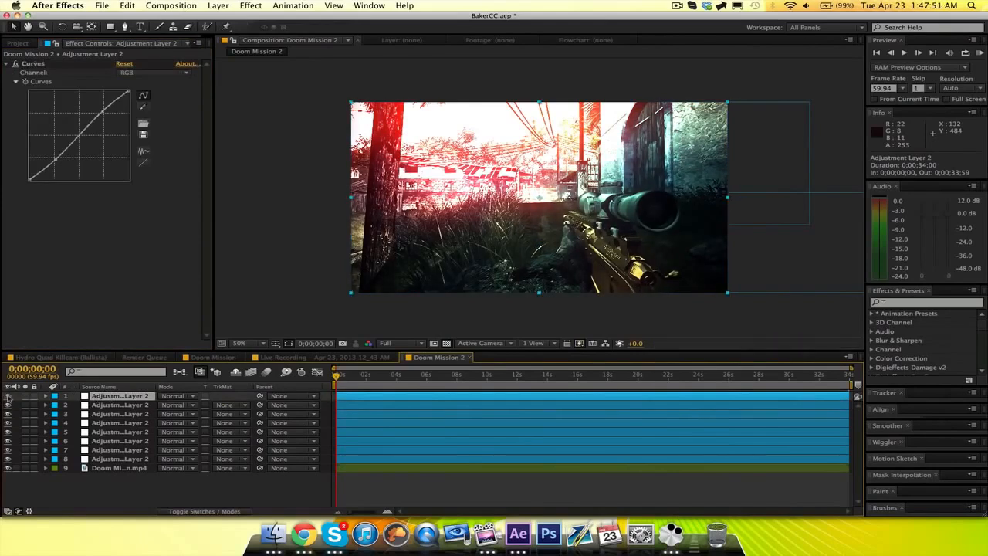
click(9, 397)
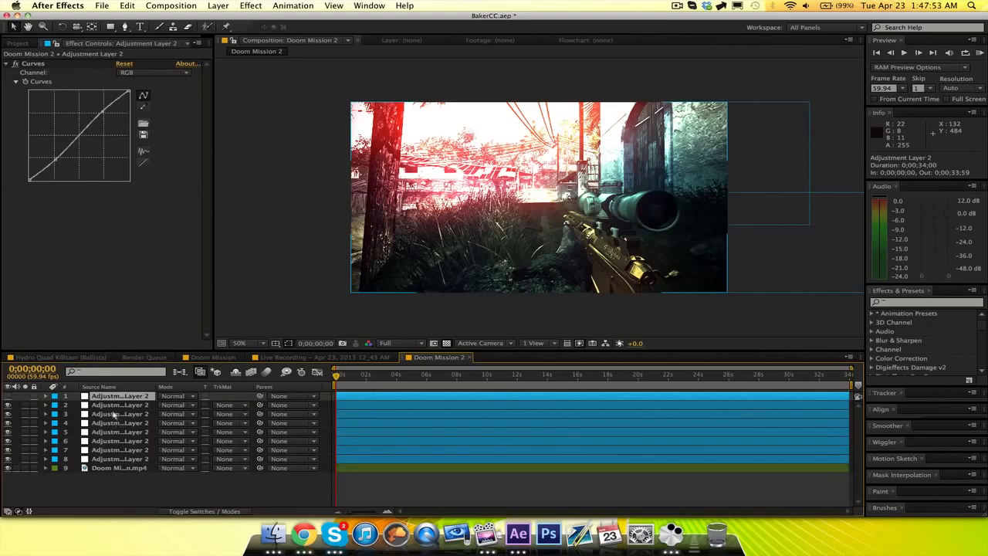
Edit the Looks effect on adjustment layer 3, tinting the camera Spot Exposure warm red at R 1.000, G 0.668, B 0.582.
click(114, 414)
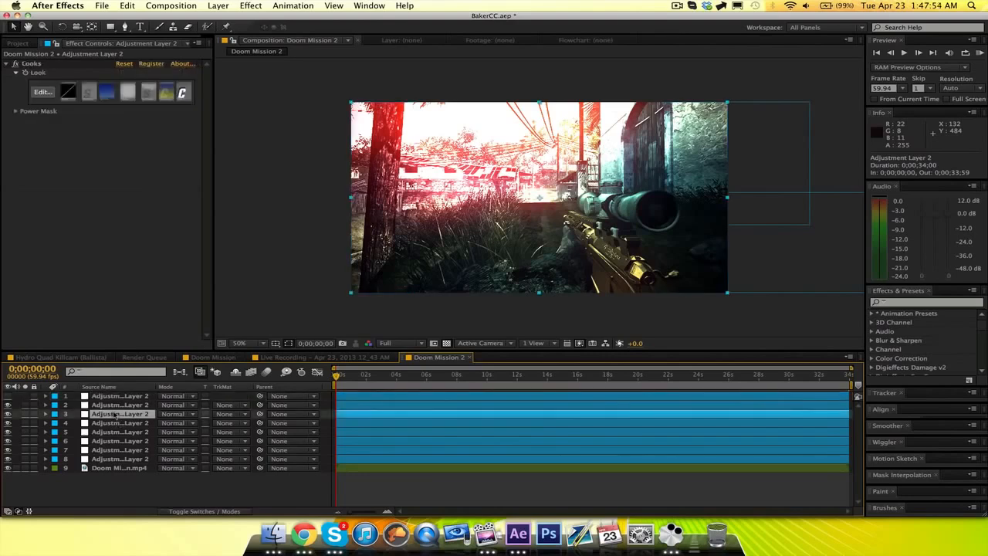
click(42, 92)
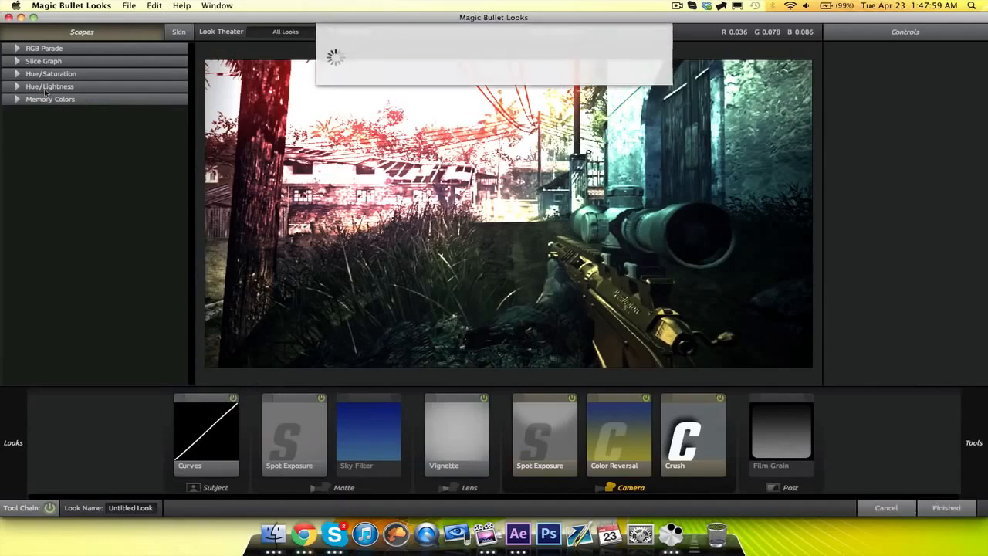
click(230, 408)
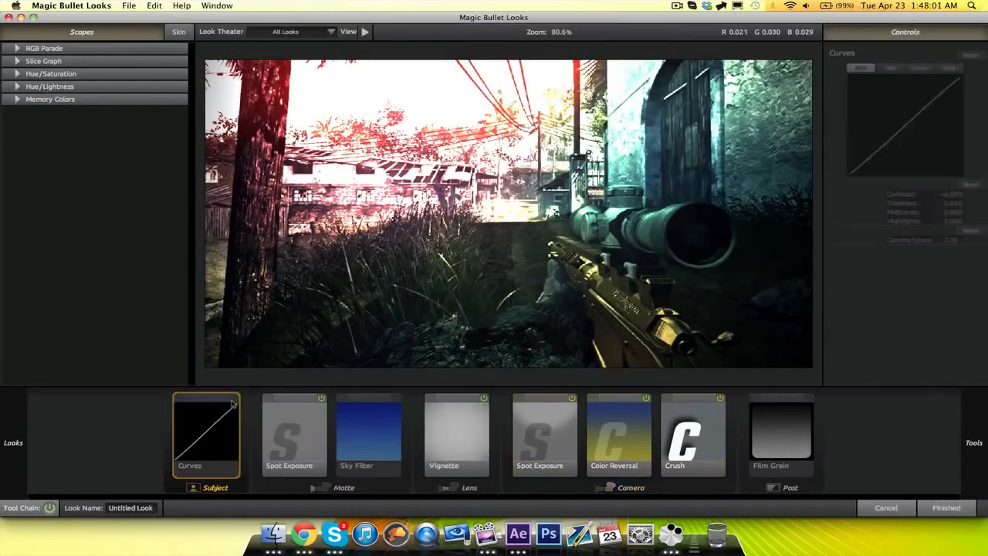
click(569, 400)
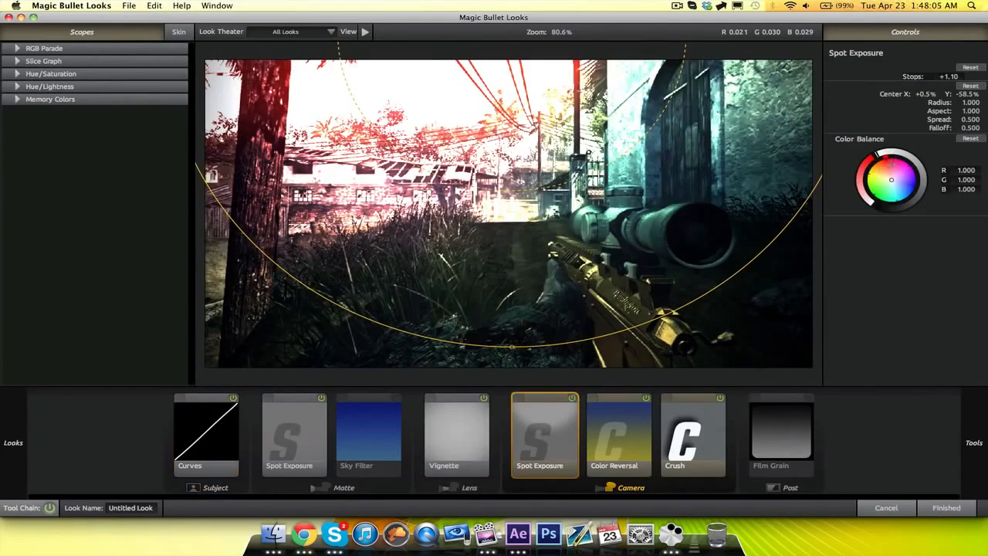
drag(891, 179, 885, 166)
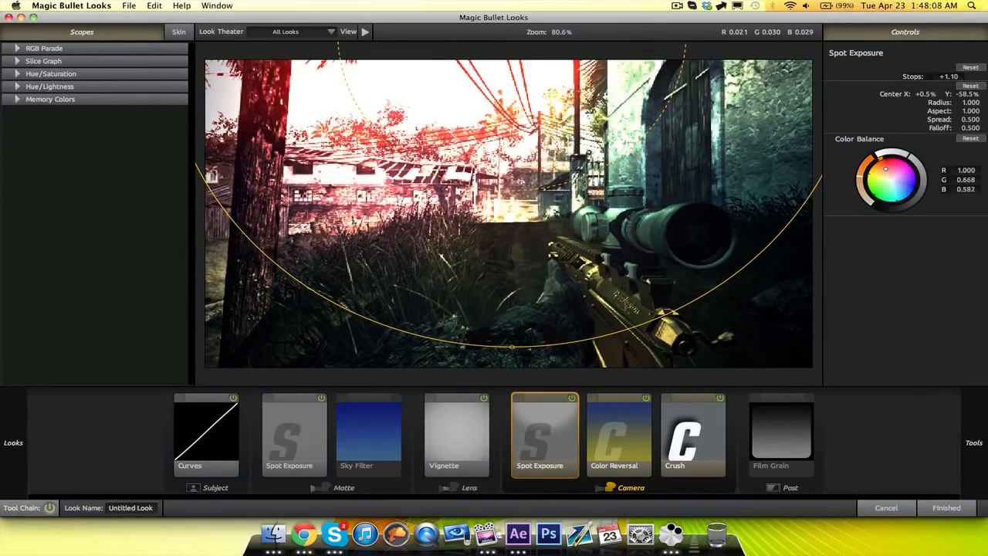
Set the Crush tool's Exposure Compensation to +0.70 and apply the edited look to the layer.
click(714, 408)
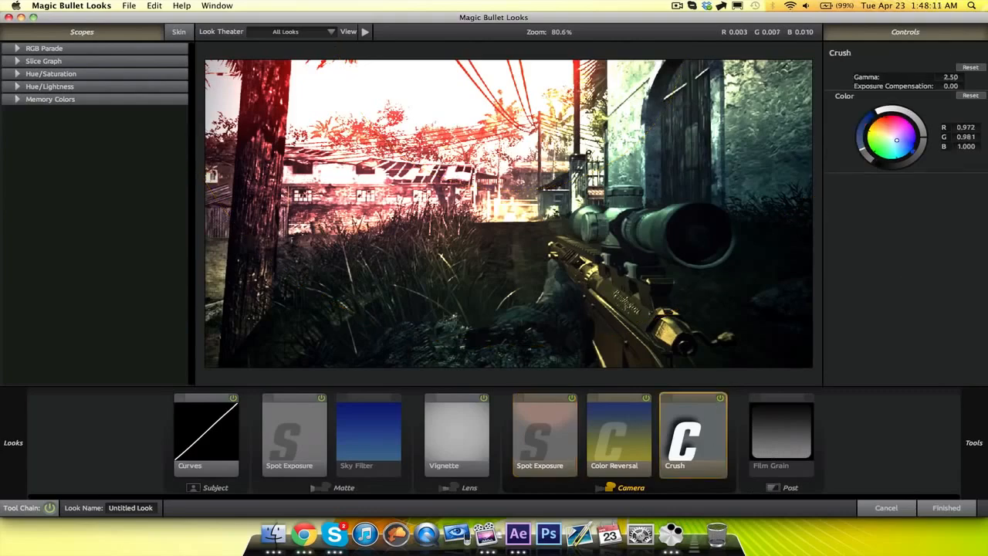
mouse_move(951, 77)
mouse_down()
mouse_move(926, 77)
mouse_move(965, 85)
mouse_up()
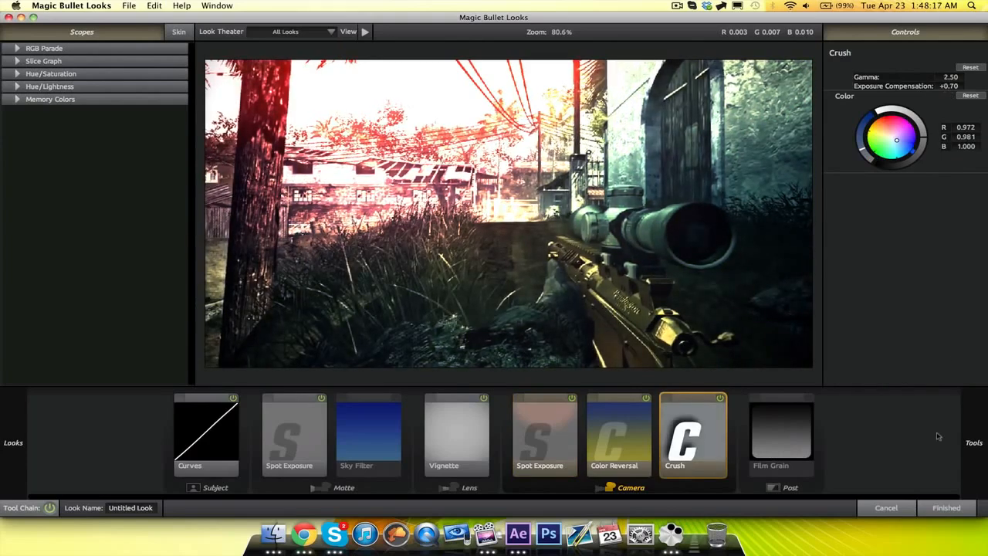
click(947, 507)
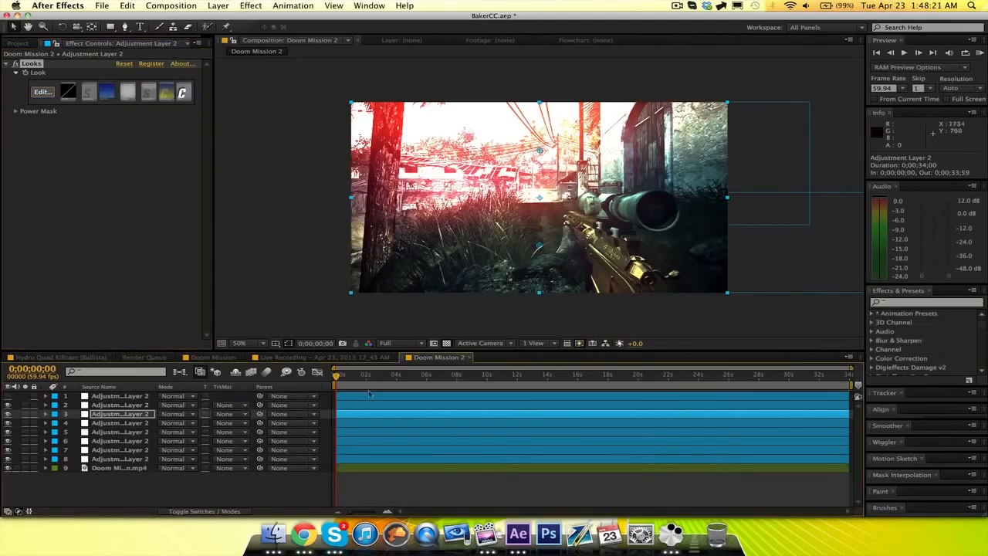
click(291, 489)
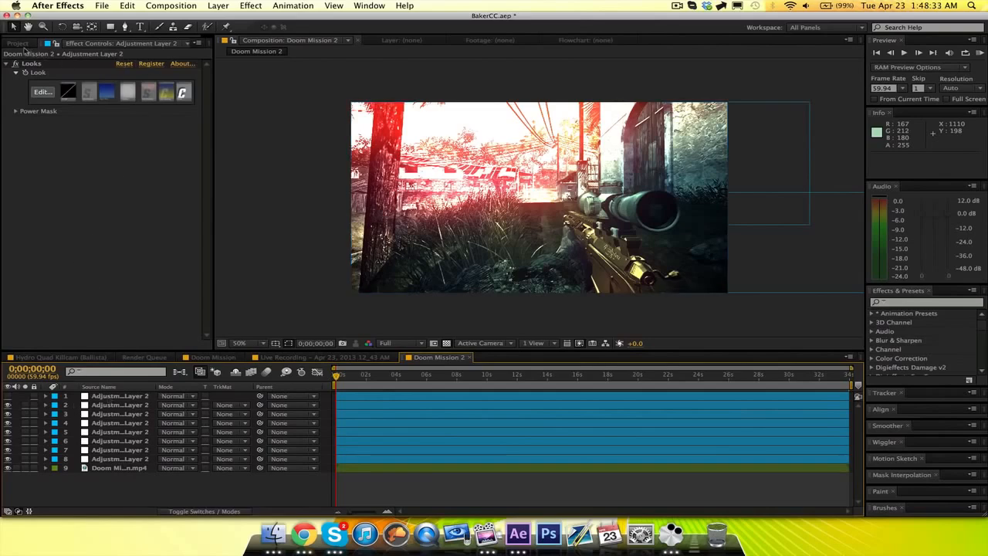
Add the Hydro Quad Killcam (Ballista).mp4 footage to Doom Mission 2, beneath the adjustment layers and above the Doom Mission clip.
click(23, 44)
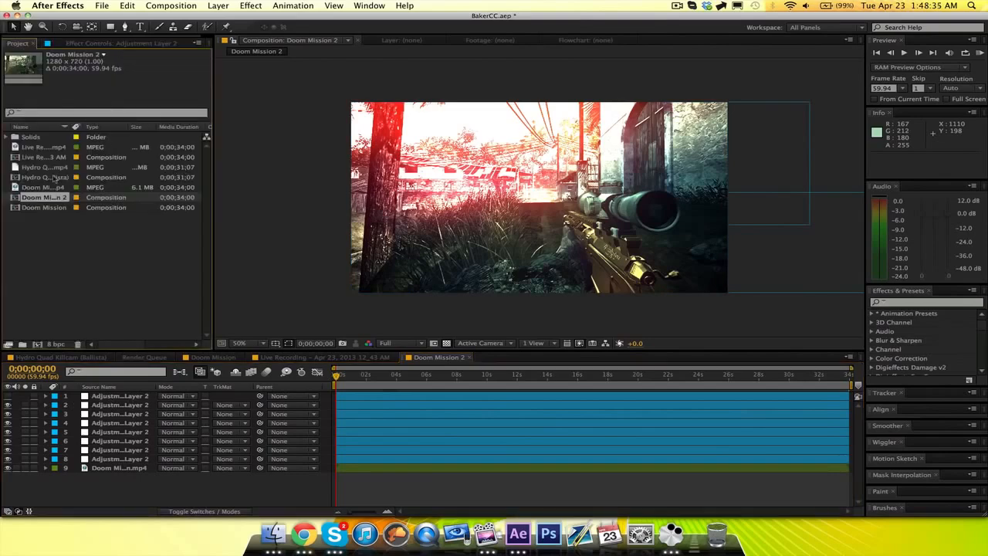
click(48, 167)
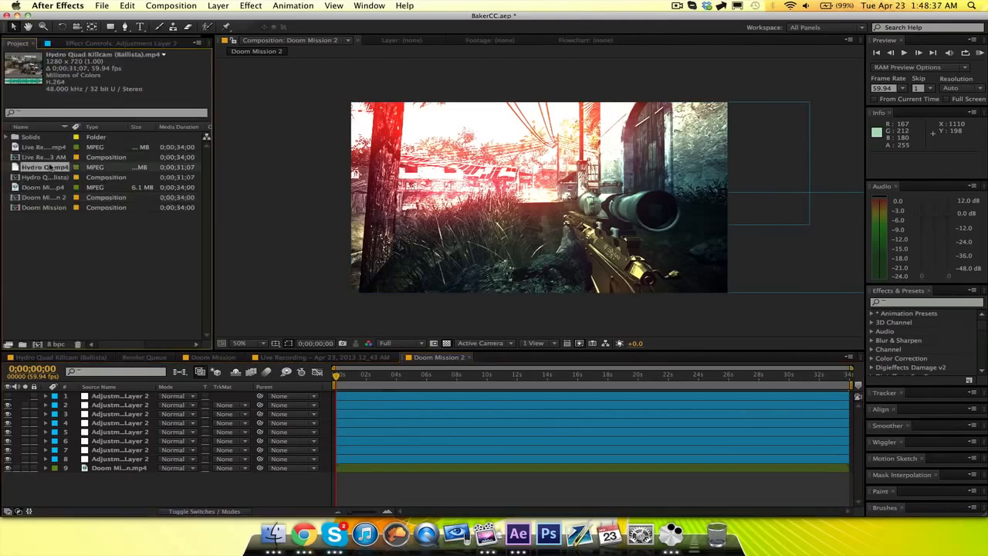
drag(45, 166, 103, 465)
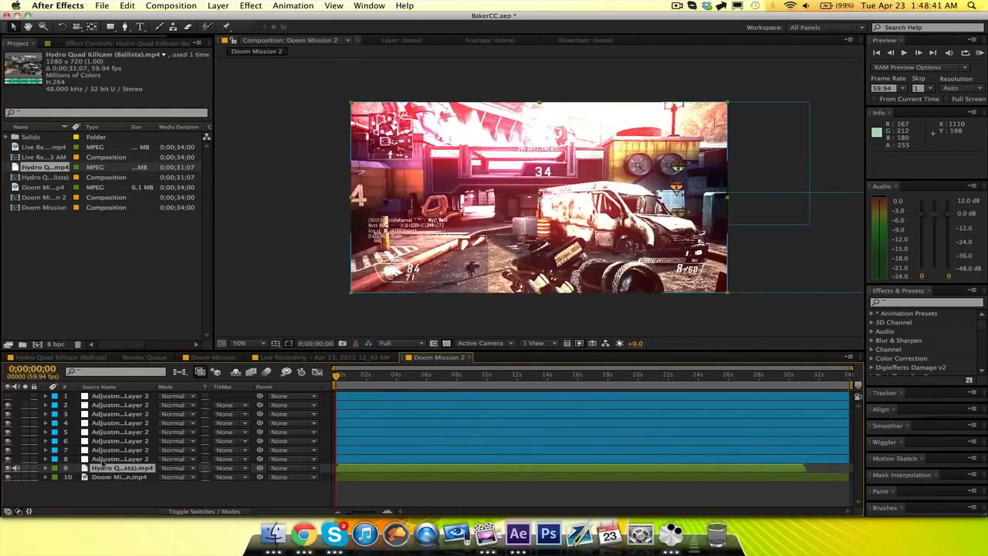
Review the effects and masks on adjustment layers 7 through 3 over the Hydro Quad clip.
click(138, 450)
key(F3)
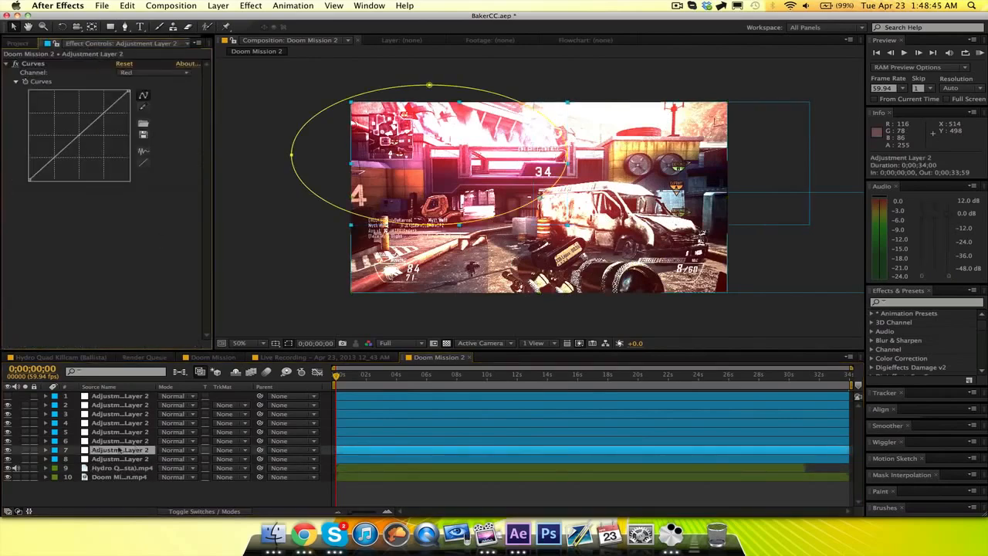
click(117, 440)
click(117, 432)
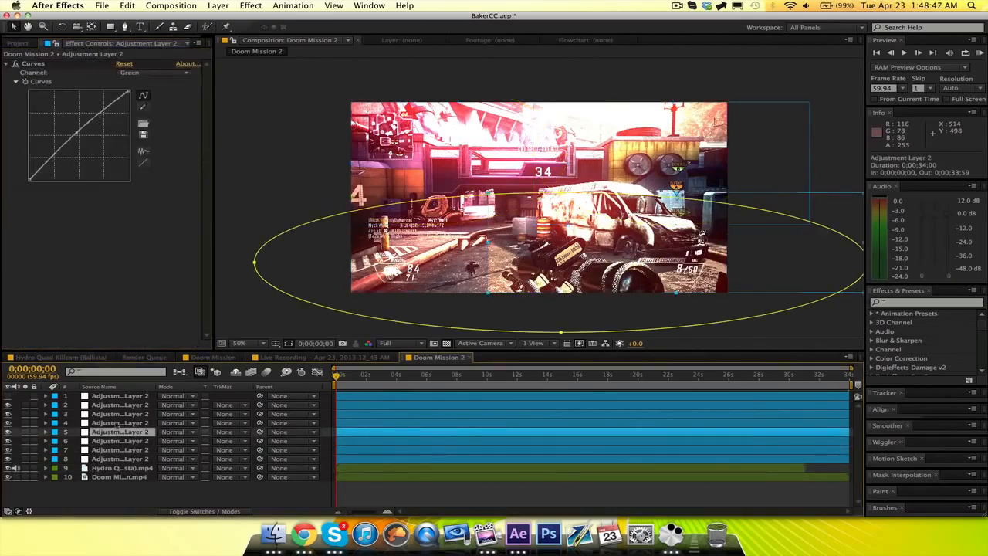
click(117, 423)
click(118, 414)
Add a mask to adjustment layer 2 covering the upper half of the frame and feather it 150 pixels.
click(119, 406)
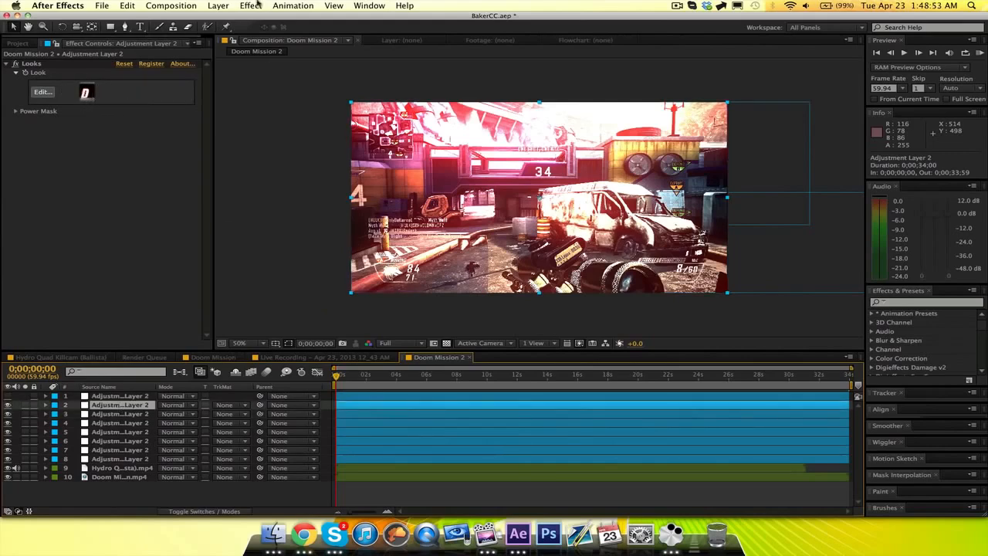
click(217, 5)
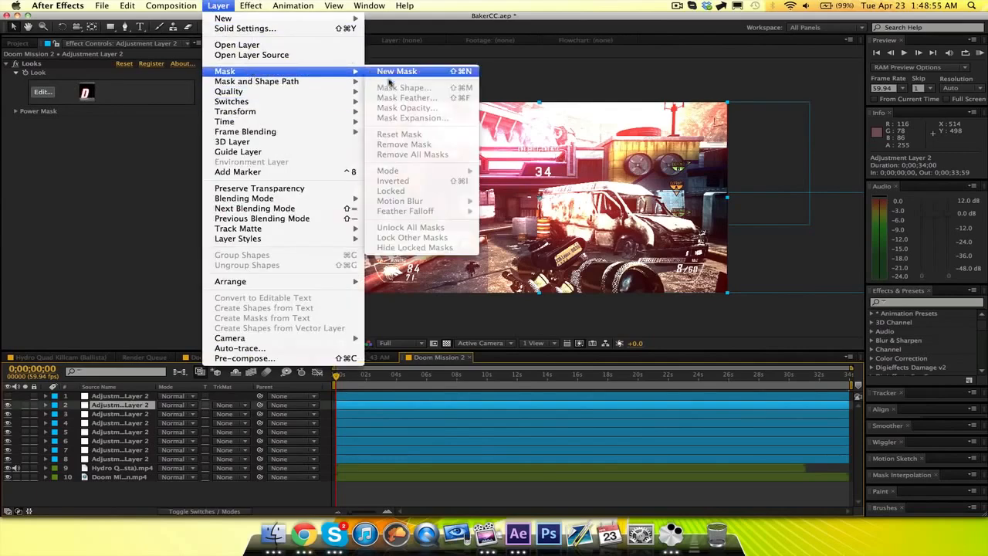
click(397, 71)
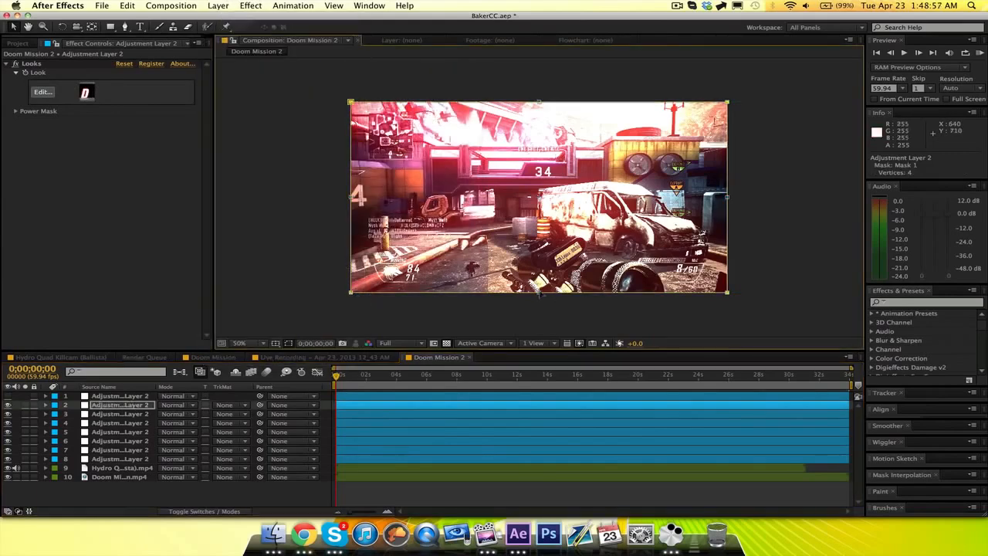
drag(538, 291, 538, 196)
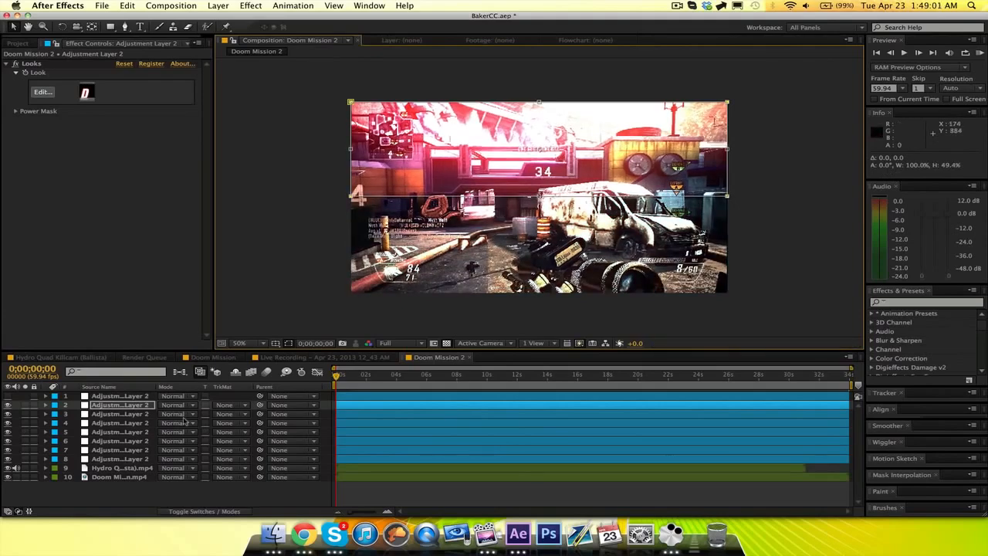
key(f)
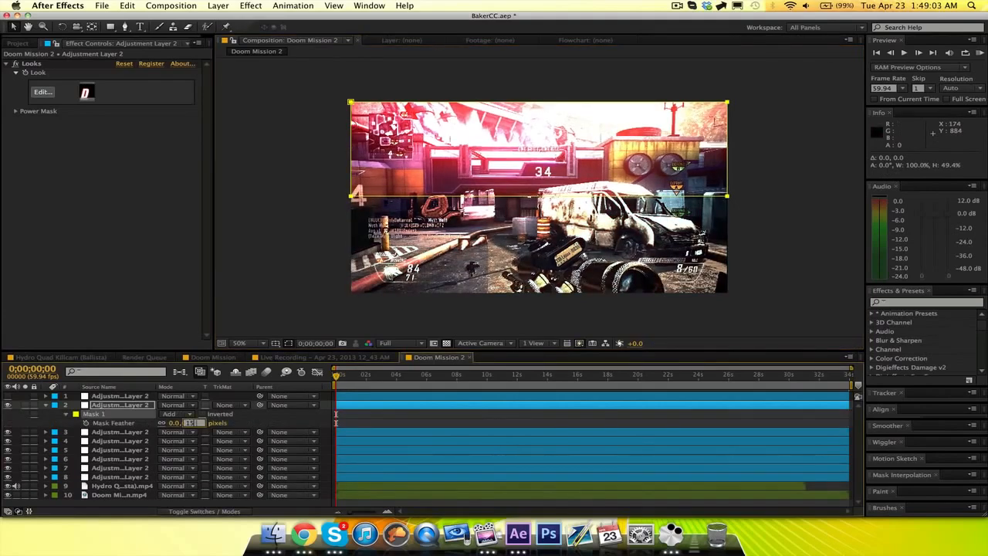
click(244, 419)
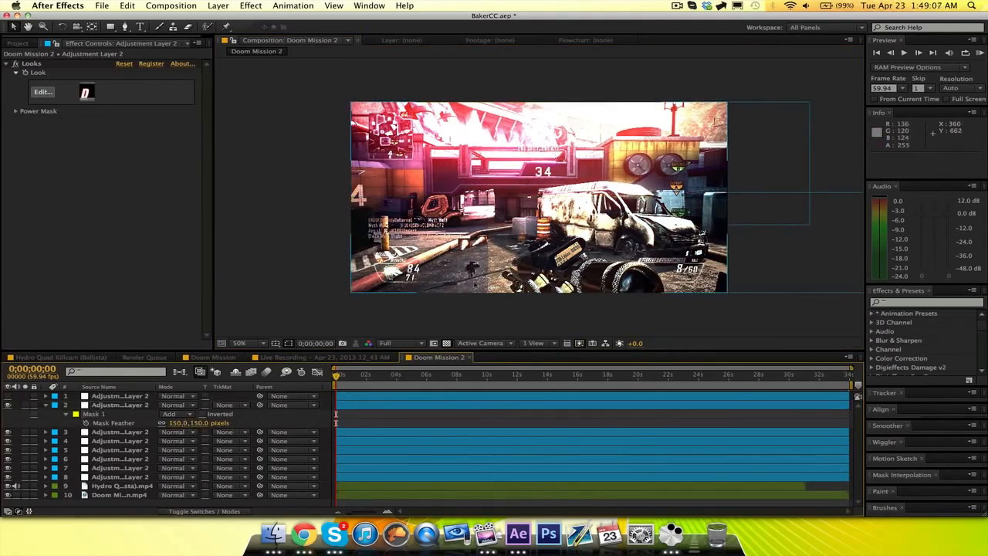
Try extending the mask on adjustment layer 2 down past the lower edge of the frame.
click(148, 405)
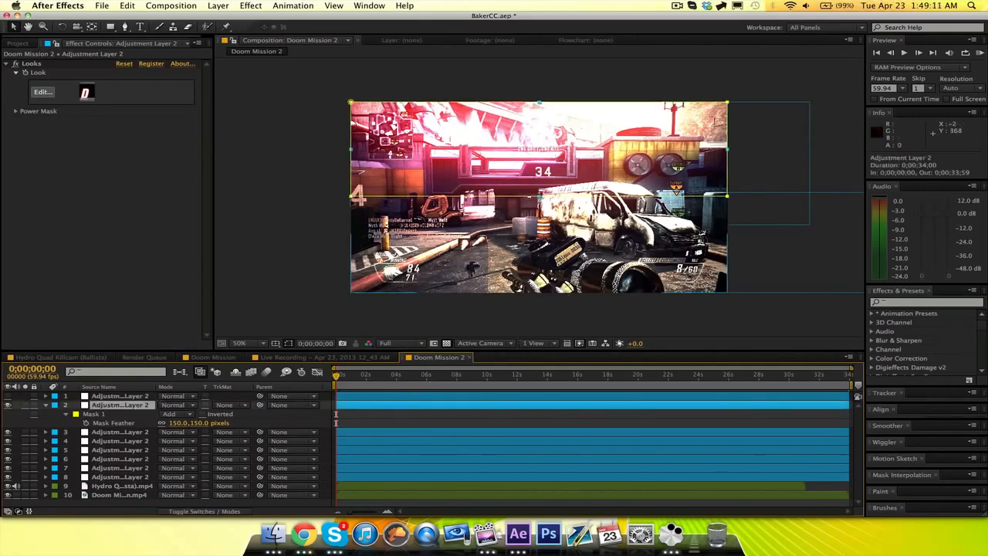
double_click(537, 196)
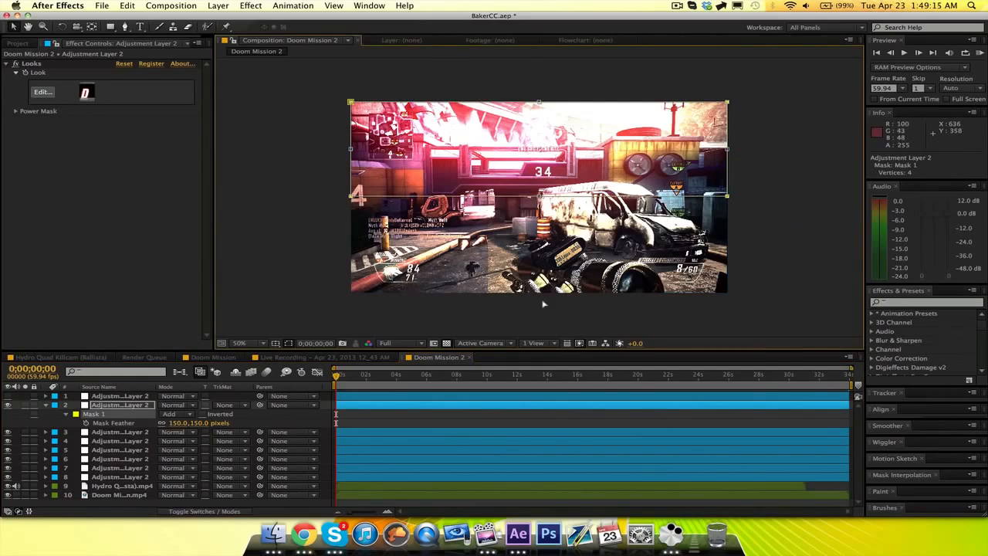
drag(538, 196, 539, 300)
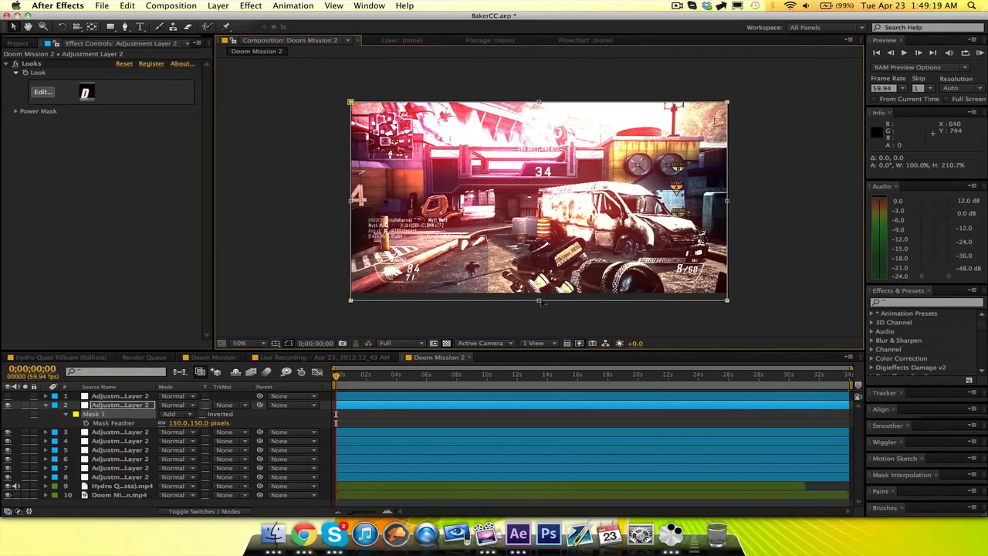
click(352, 415)
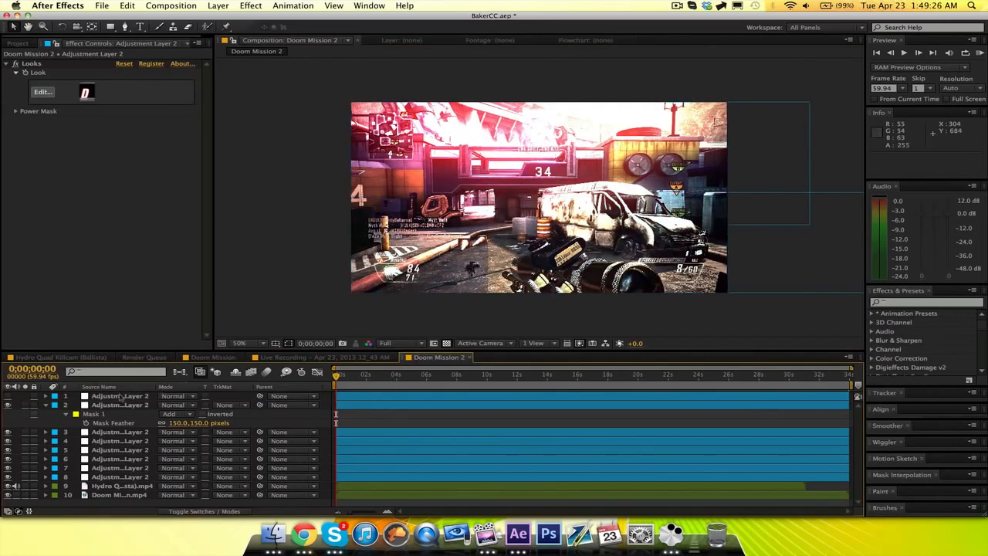
Compare the Doom Mission 2 grade on the Hydro Quad clip with the Live Recording reference composition.
click(205, 359)
click(323, 358)
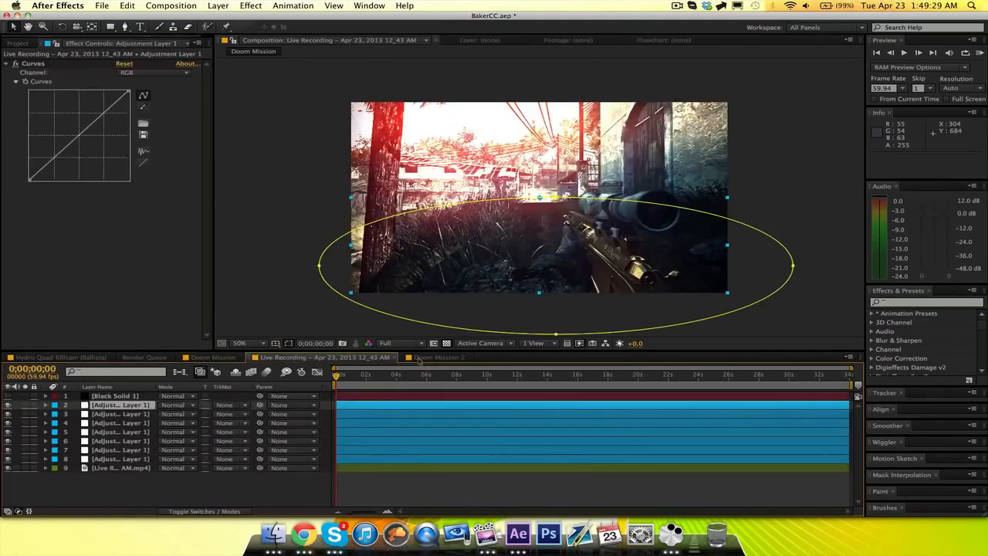
click(430, 358)
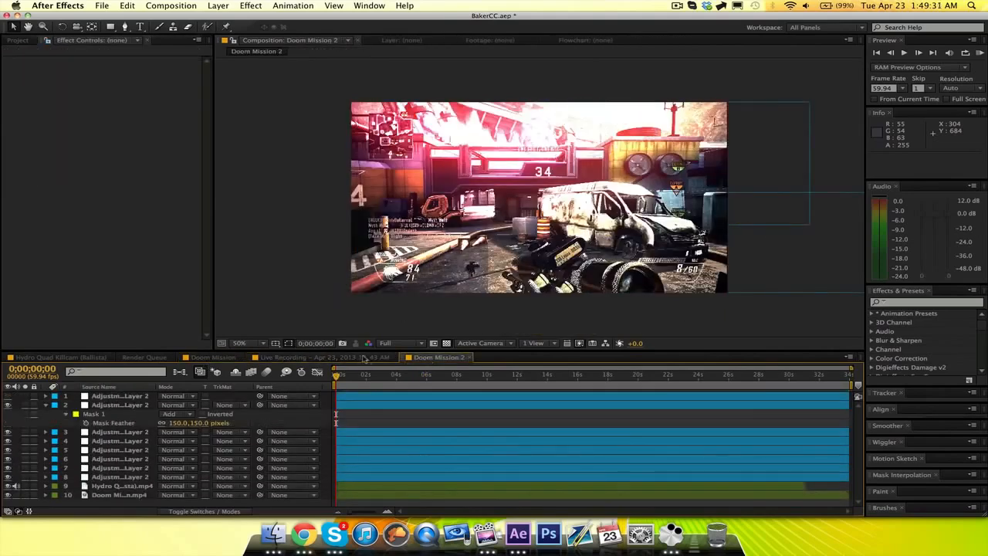
click(363, 358)
click(242, 498)
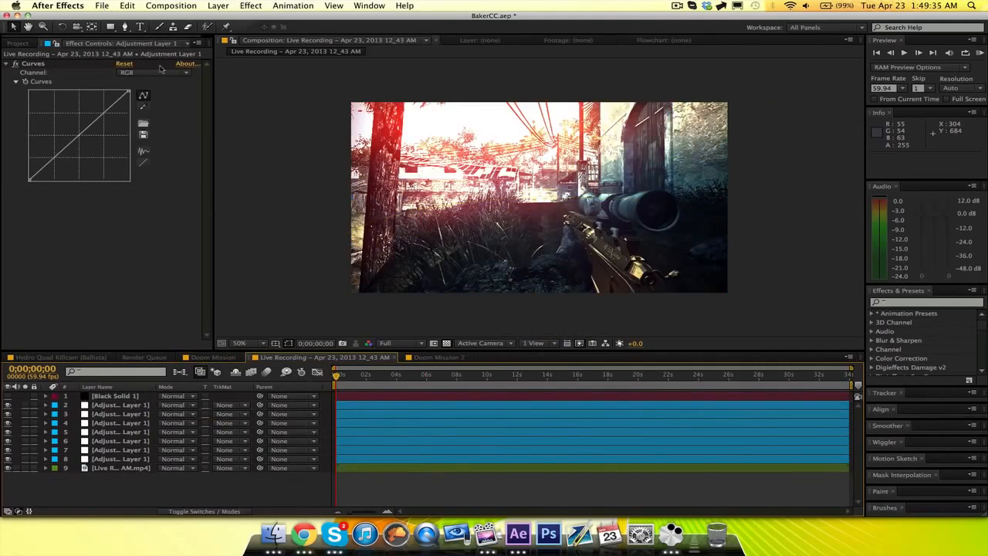
Open the recent project Introducing MOJM_1.aep, saving the changes to BakerCC.aep.
click(102, 6)
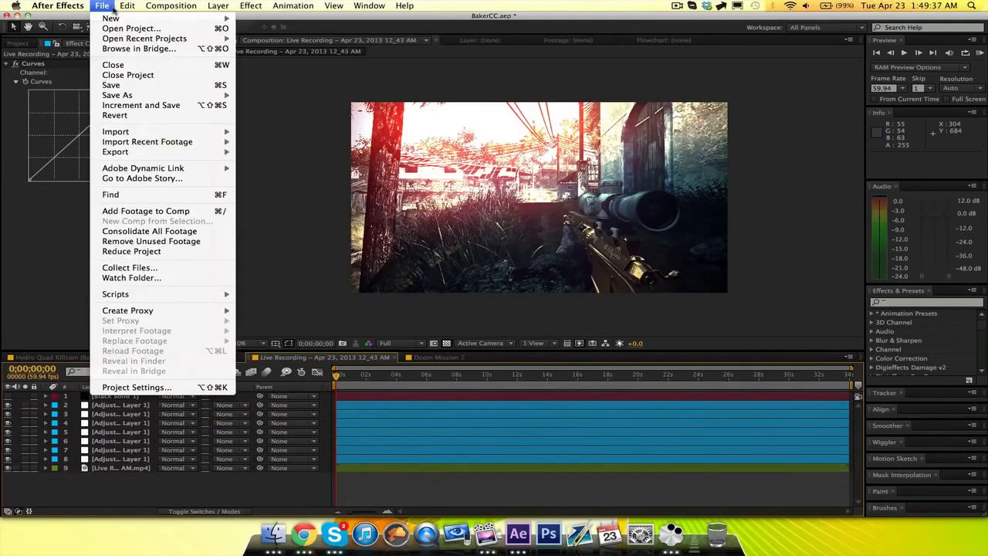
mouse_move(174, 39)
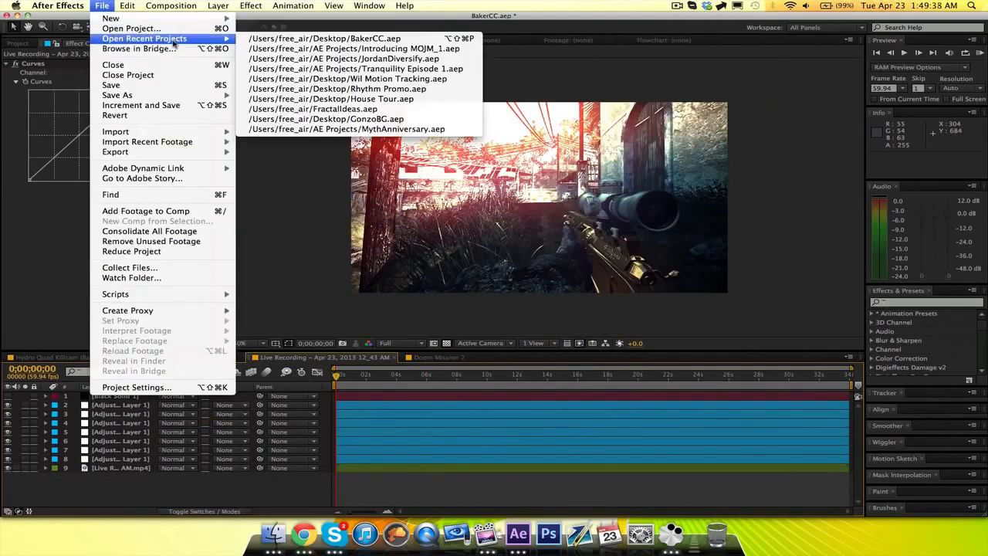
click(397, 38)
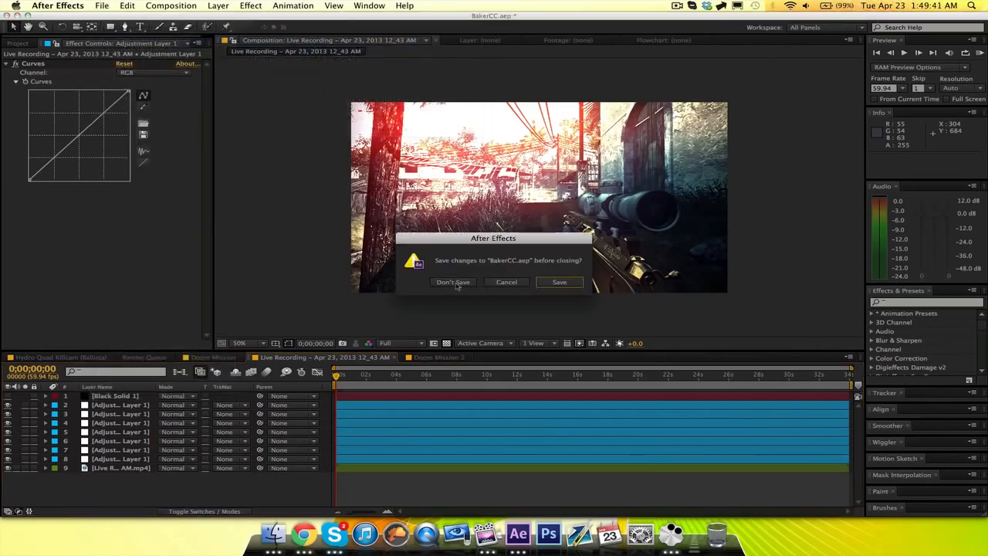
click(566, 281)
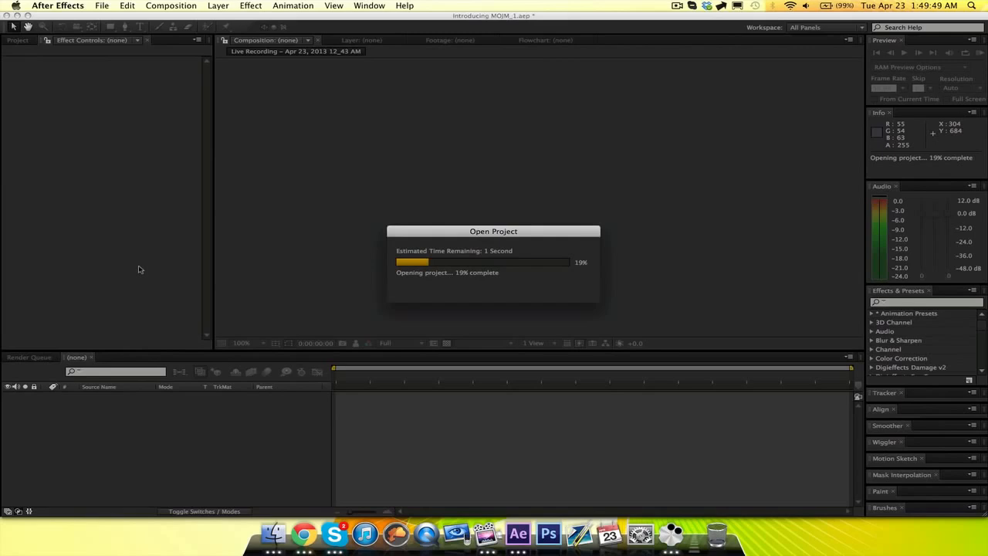
click(590, 288)
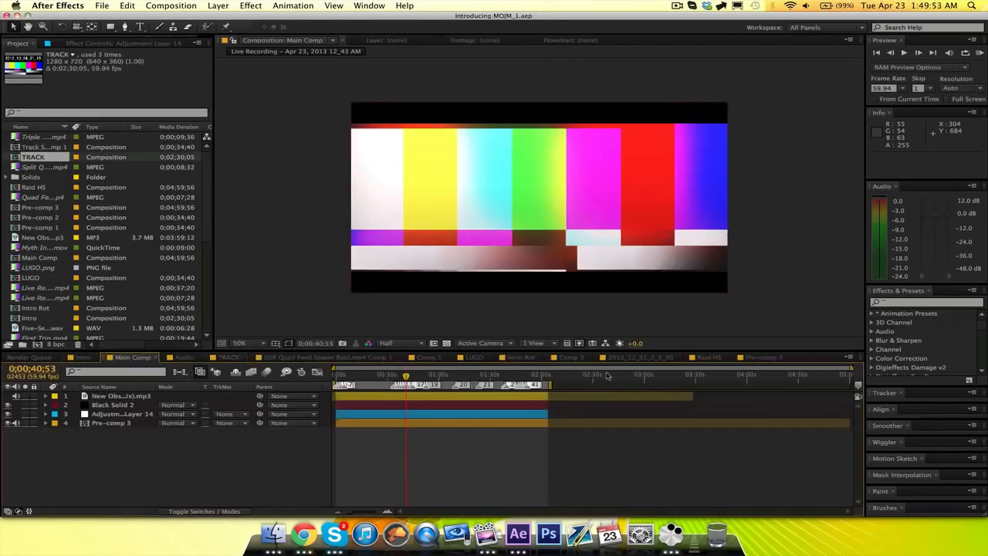
Open the Pre-comp 3 composition and set the current time to 0;00;05;36, within its intro adjustment layers.
click(720, 359)
click(764, 360)
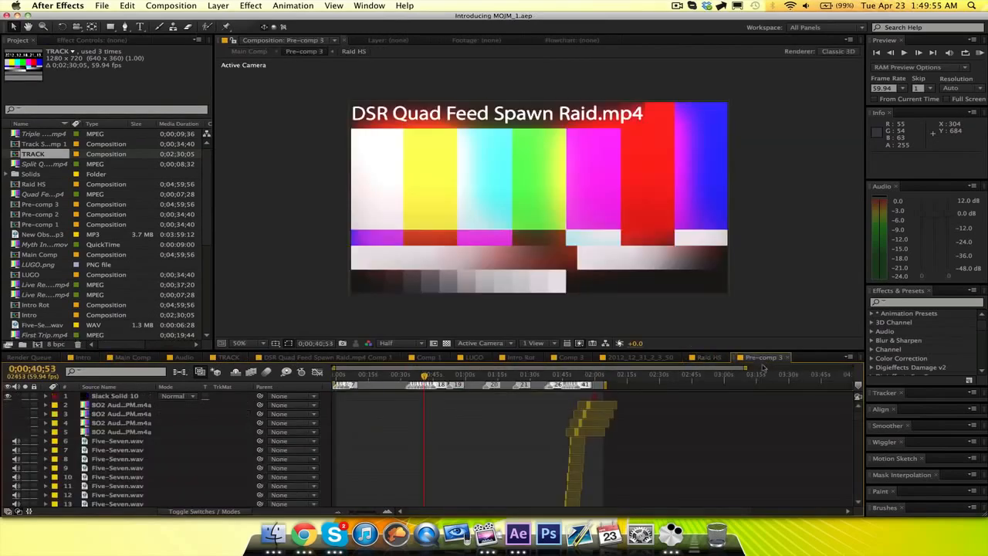
drag(859, 412, 865, 508)
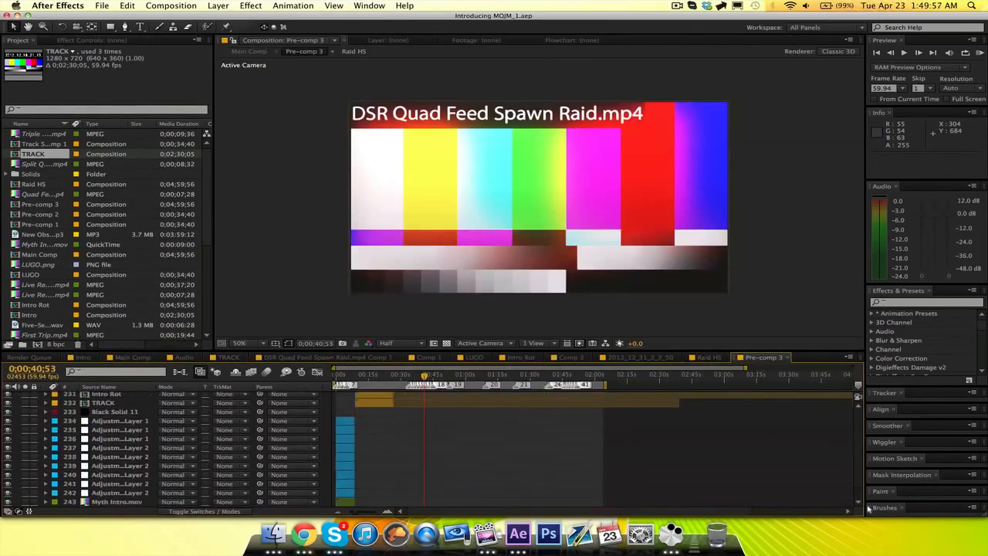
click(386, 511)
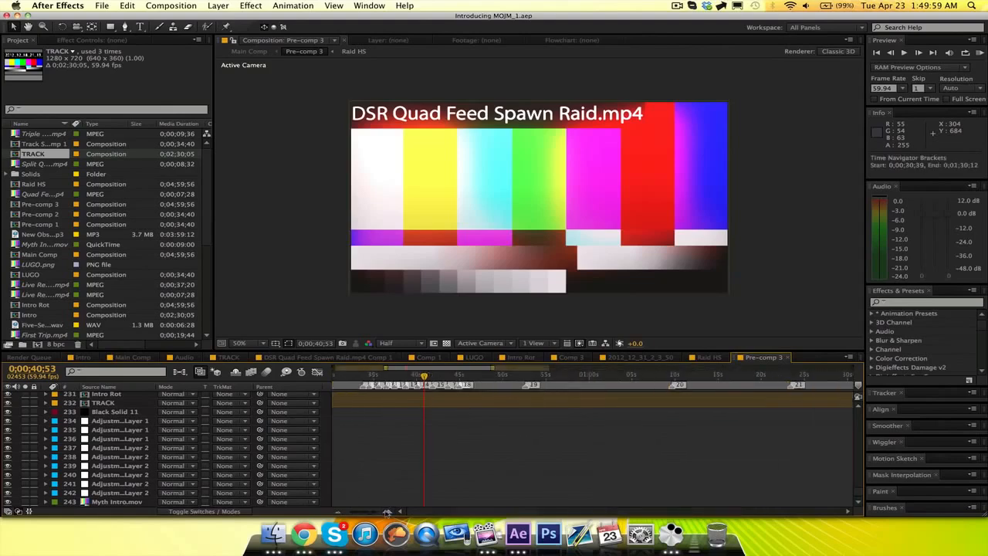
click(384, 375)
Import Hydro Quad Killcam (Ballista).mp4 from the Calamity Episode 1 folder into the project.
click(101, 5)
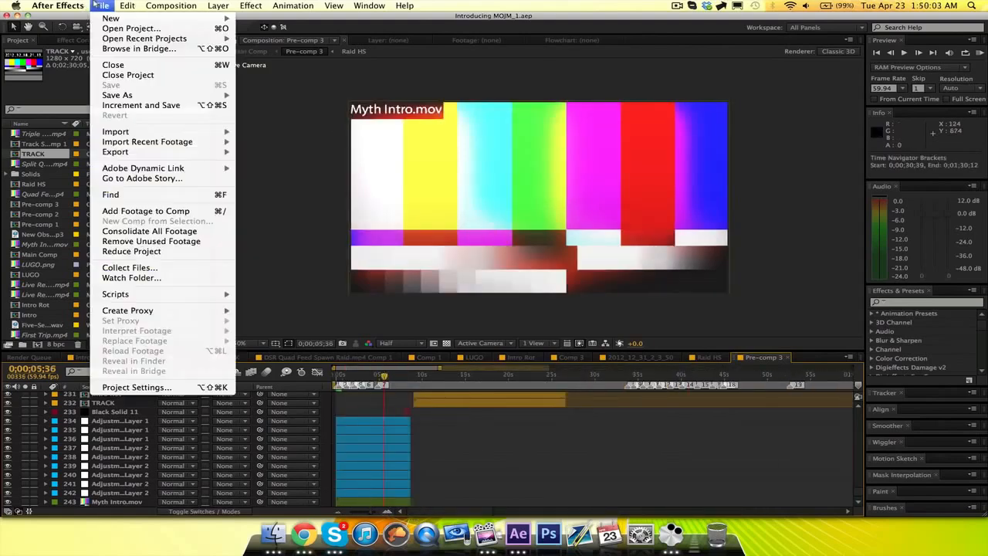
mouse_move(186, 132)
click(289, 136)
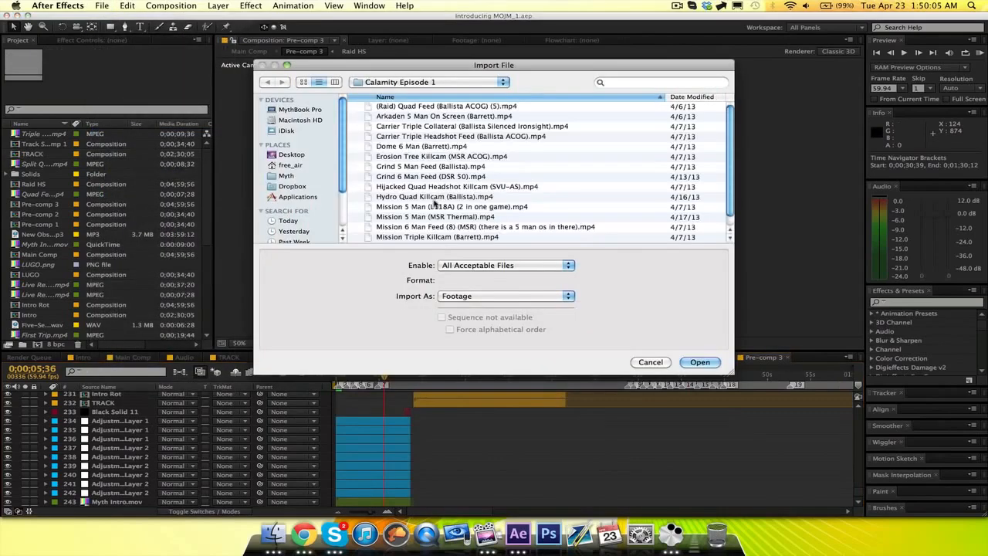
scroll(430, 203, down, 2)
scroll(430, 203, up, 1)
click(430, 197)
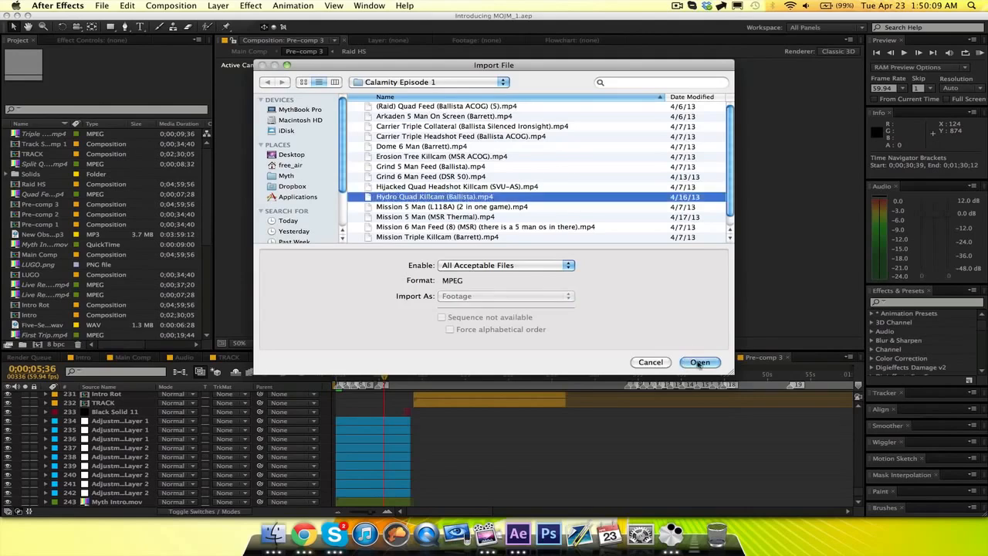
click(699, 362)
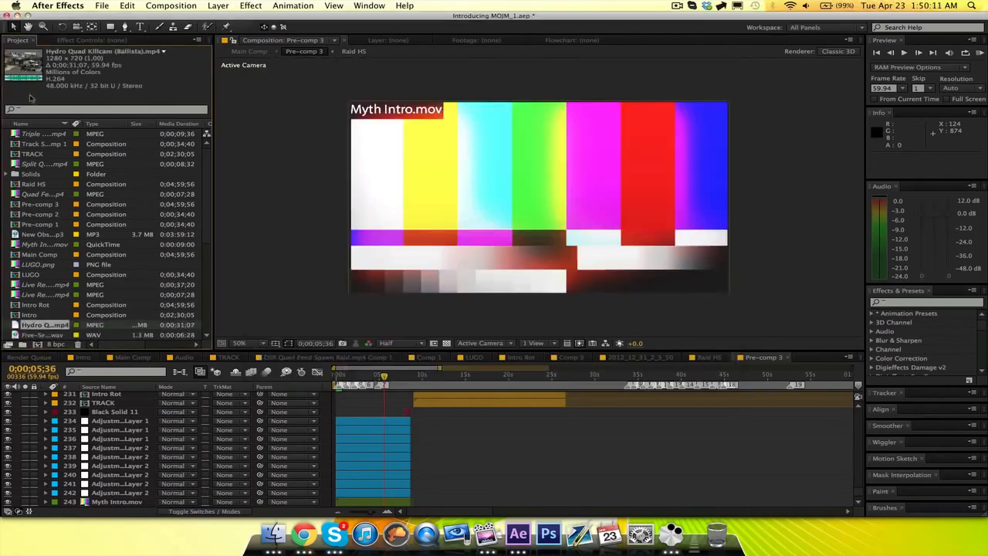
Replace the Myth Intro.mov layer in Pre-comp 3 with the Hydro Quad Killcam clip, starting at 0;00;05;20 beneath the adjustment layers.
drag(29, 85, 83, 502)
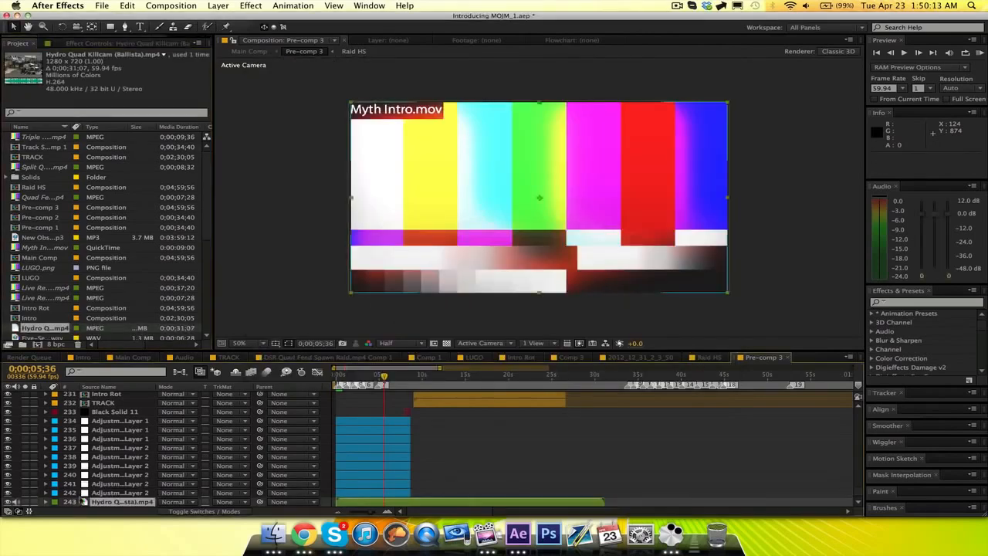
key(bracketleft)
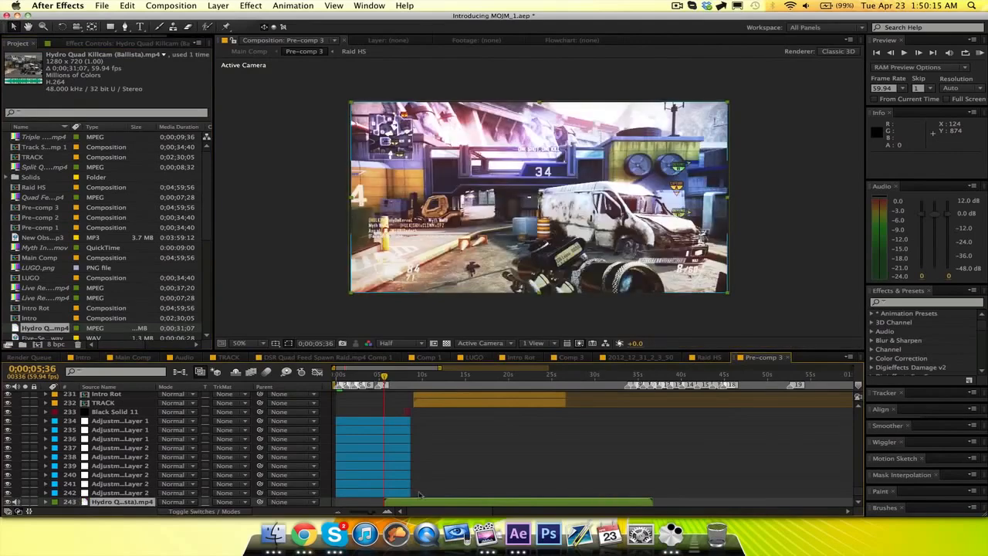
drag(409, 502, 407, 503)
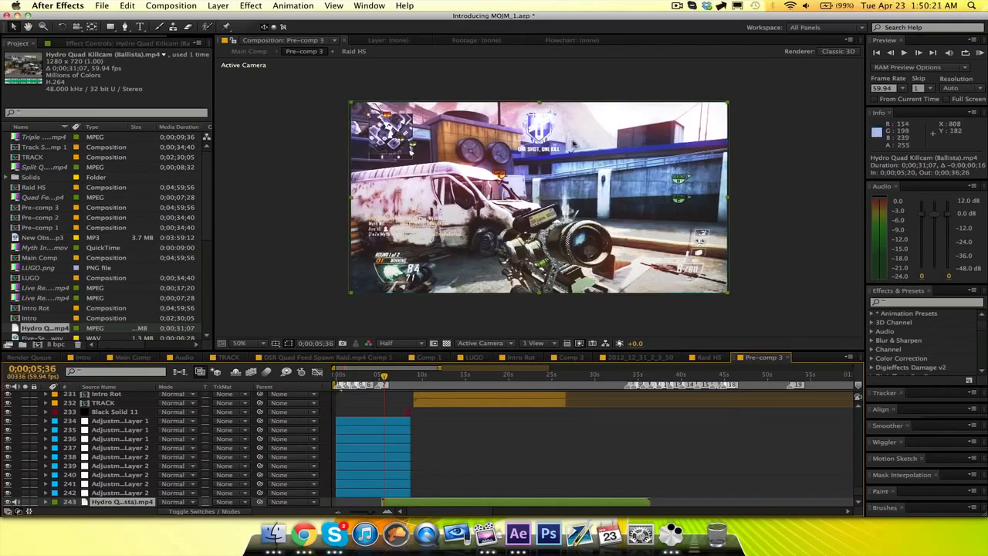
Examine the masks and the Curves and Looks effects on adjustment layers 242 up to 234 in Pre-comp 3.
click(119, 492)
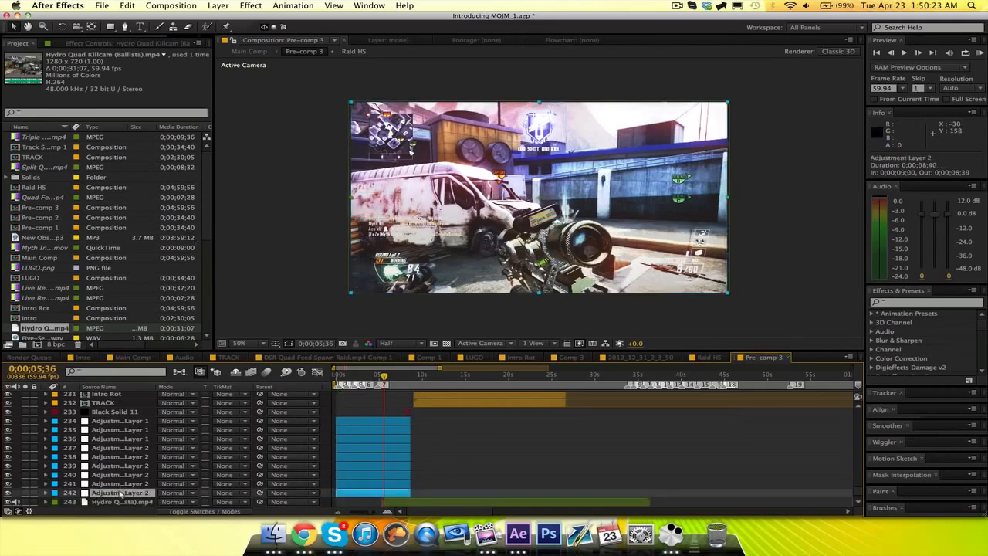
double_click(123, 492)
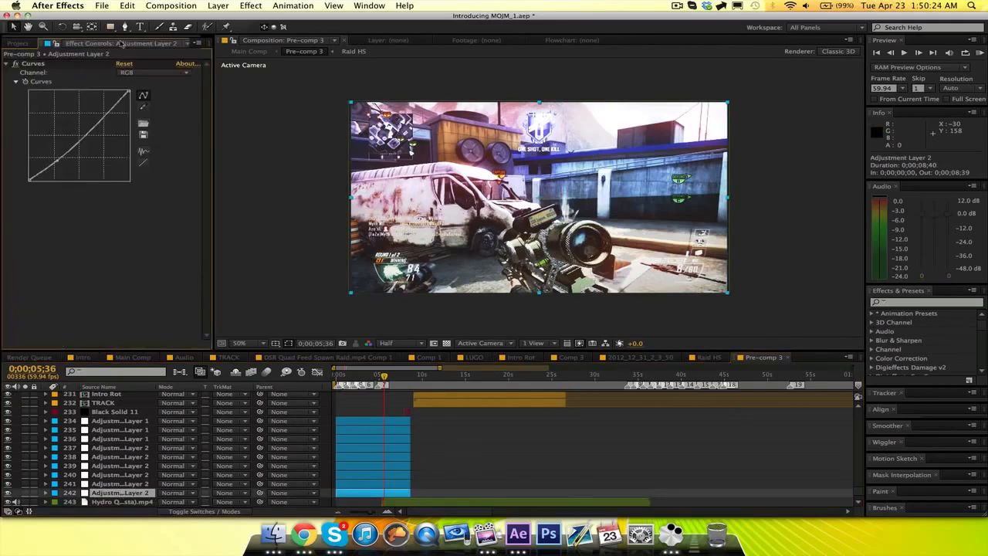
click(134, 484)
click(136, 475)
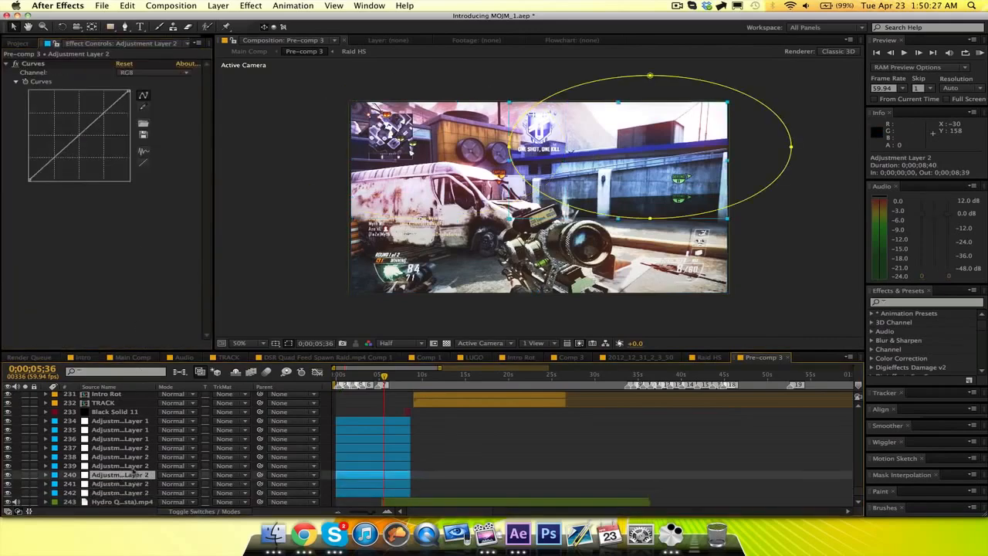
click(134, 466)
click(133, 458)
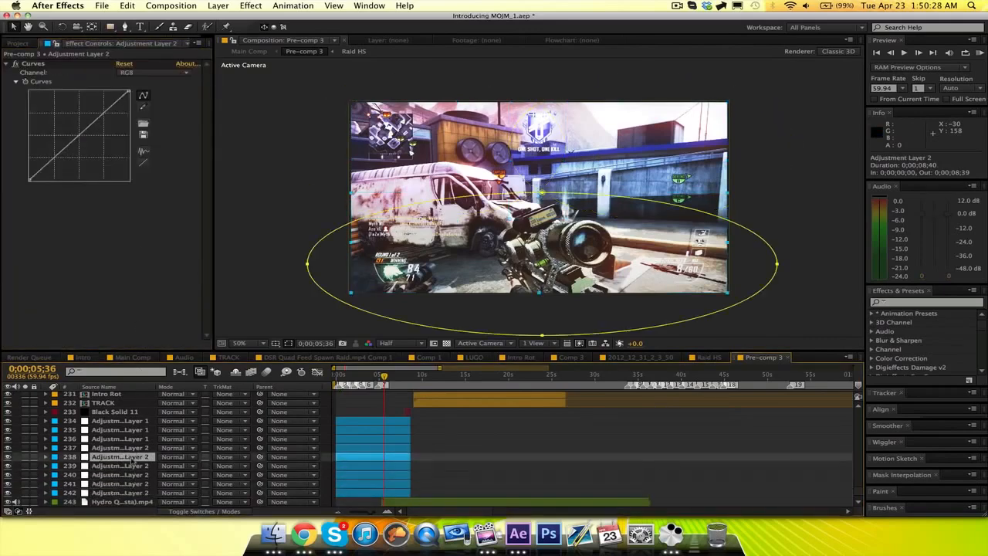
click(131, 448)
click(128, 438)
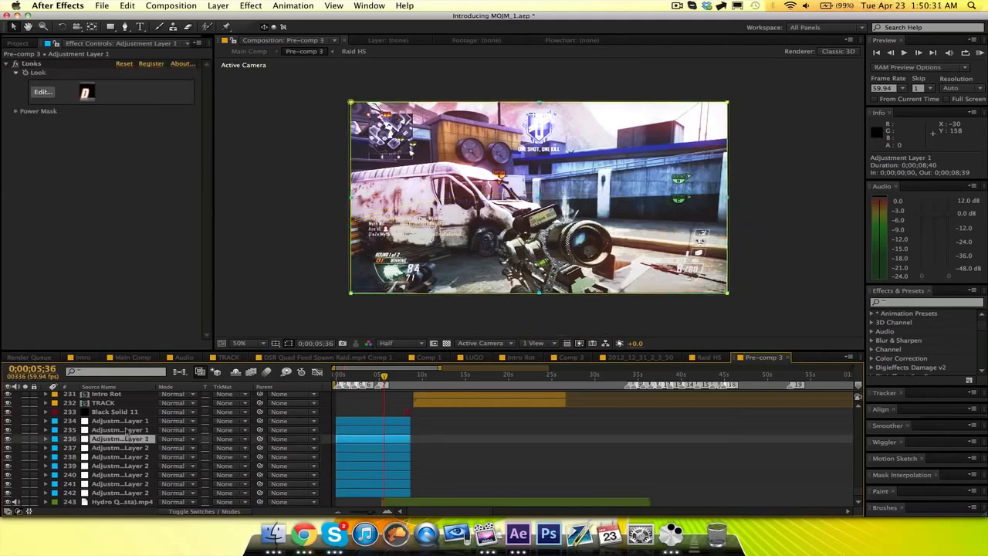
click(126, 429)
click(125, 420)
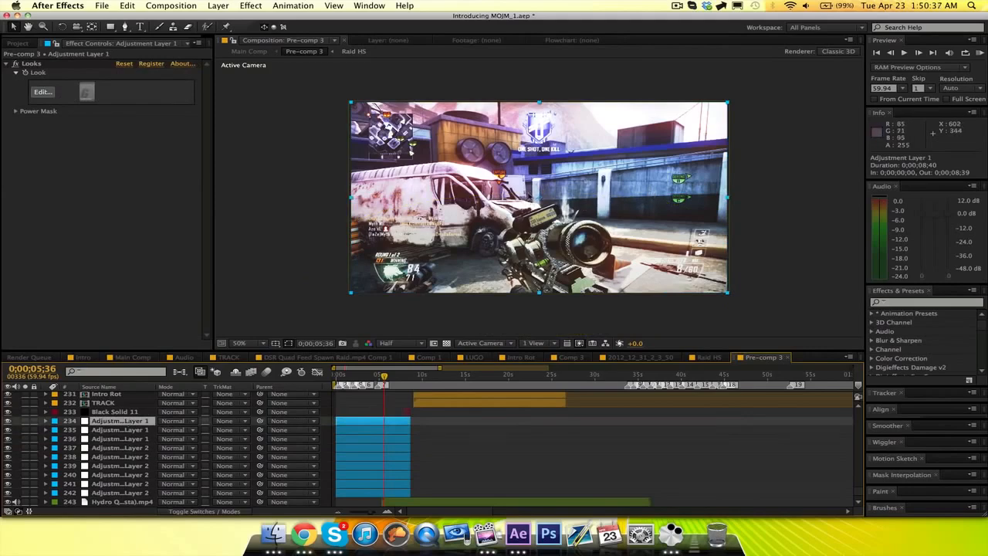
Reopen the recent project BakerCC.aep.
click(107, 6)
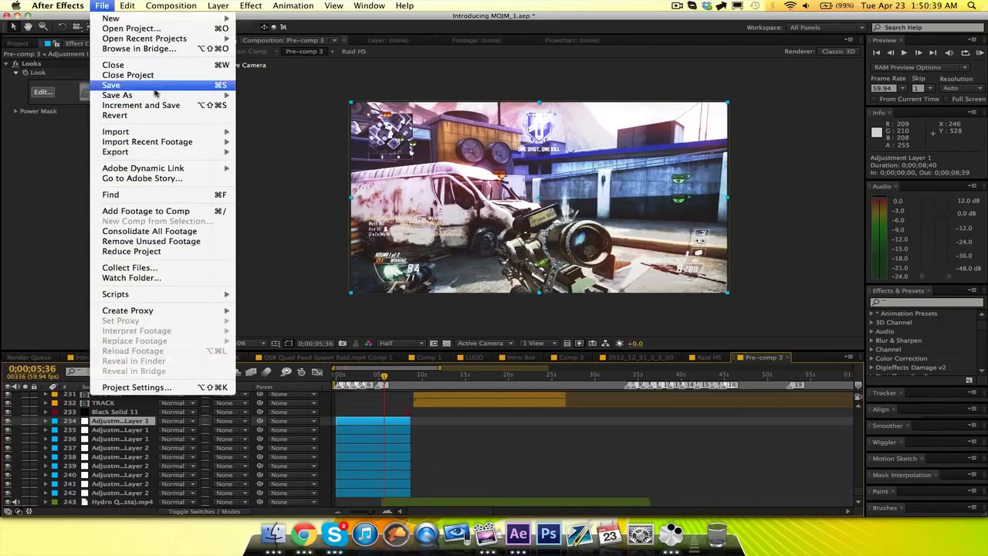
mouse_move(170, 39)
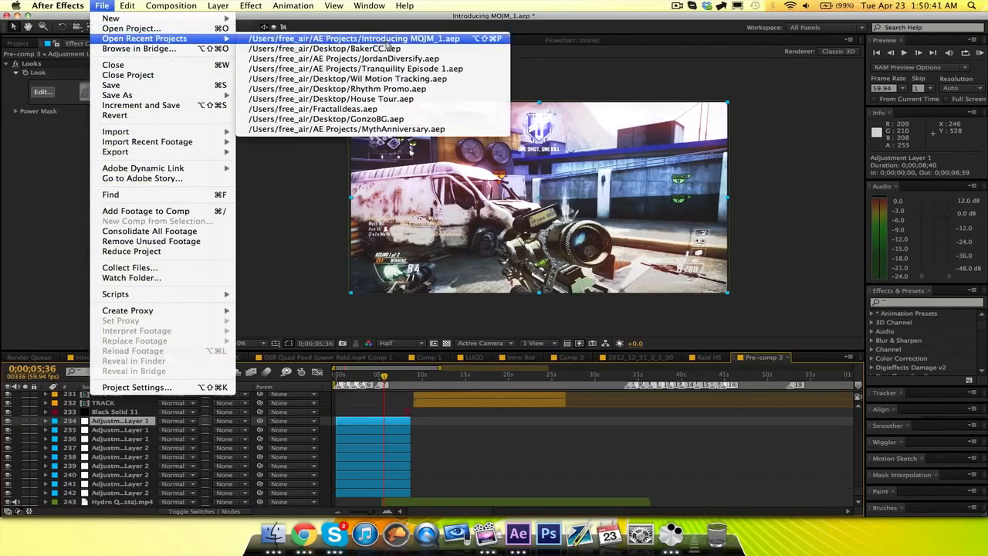
click(388, 40)
click(474, 283)
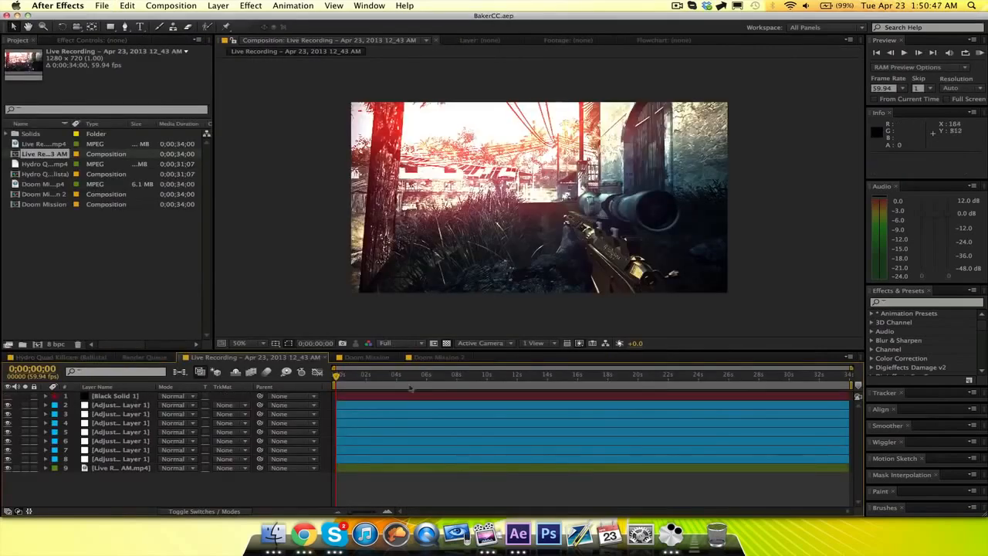
Show the Doom Mission 2 composition and collapse the mask properties of adjustment layer 2.
drag(353, 514, 381, 513)
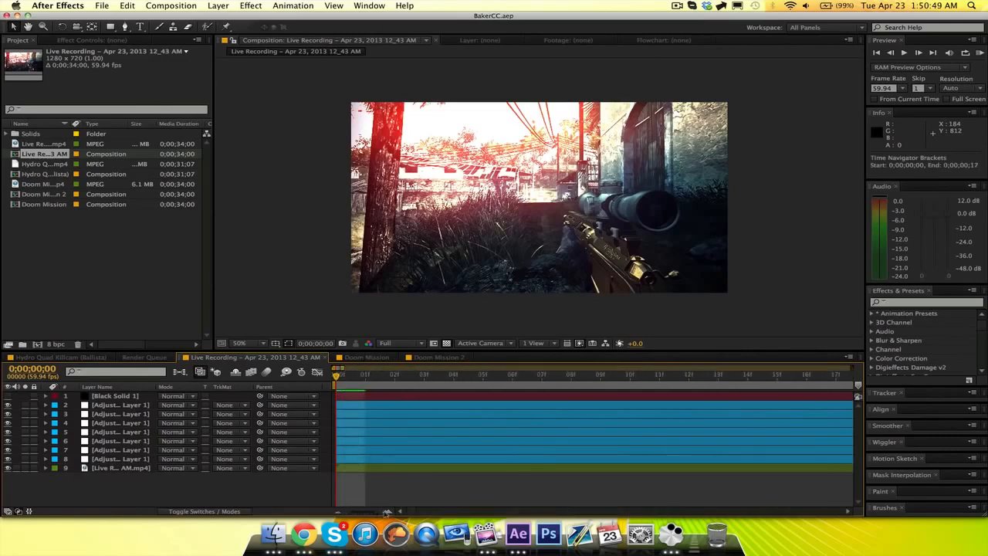
click(430, 357)
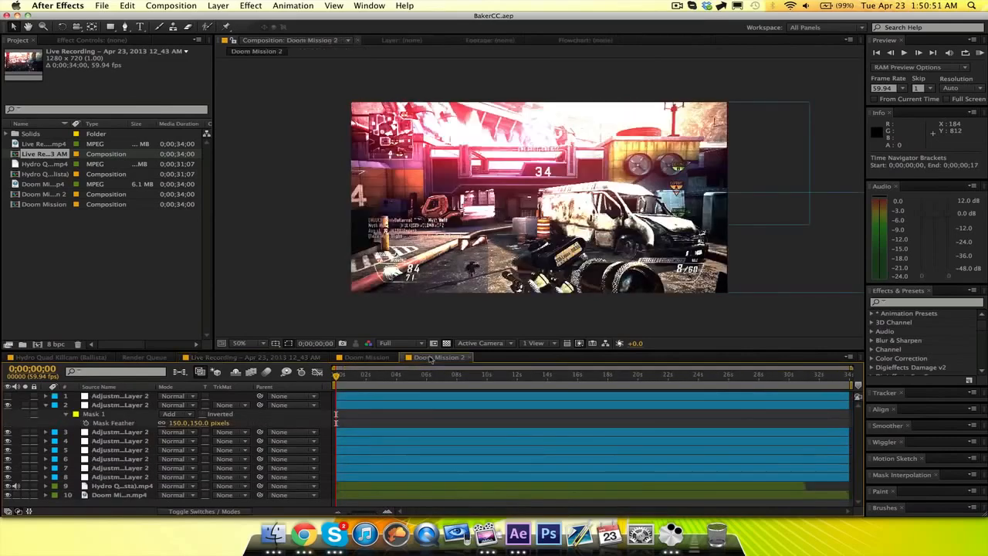
click(45, 405)
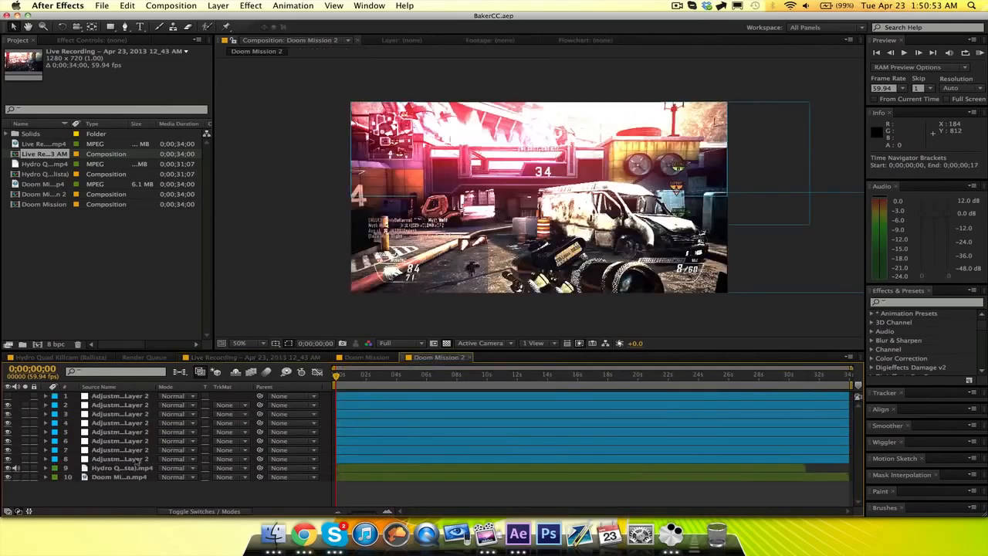
Try cutting the Hydro Quad Killcam layer to check the grade on the Doom Mission clip, and undo the cut.
click(122, 468)
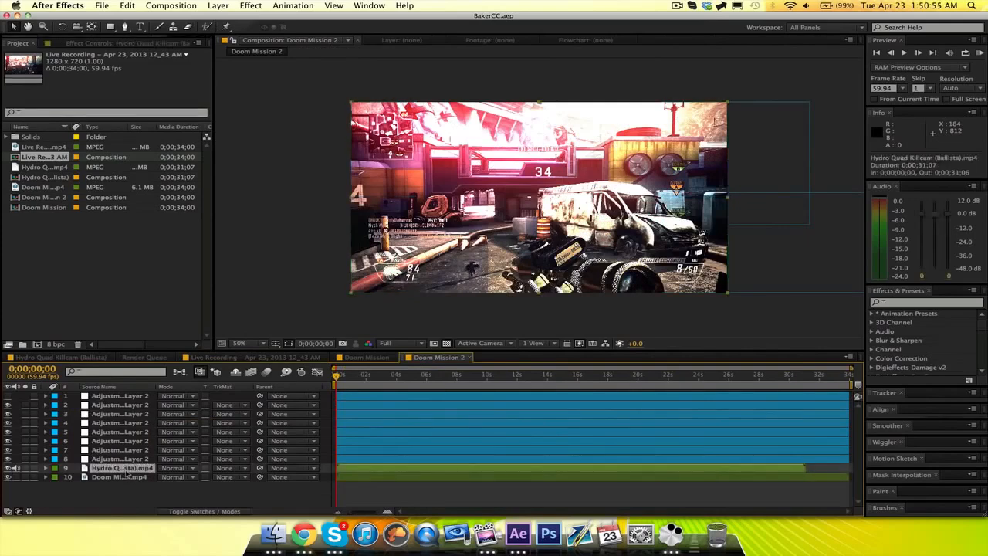
key(super+x)
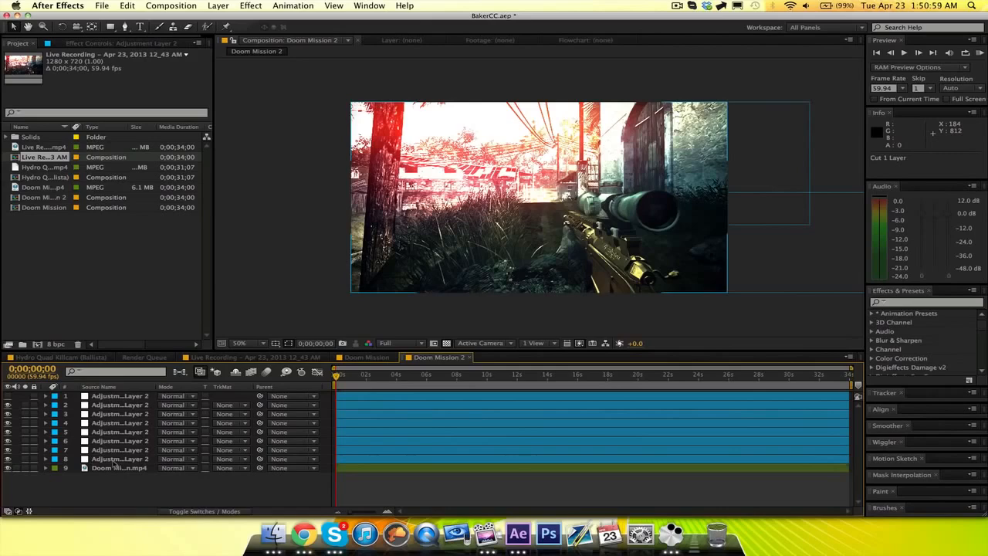
key(super+z)
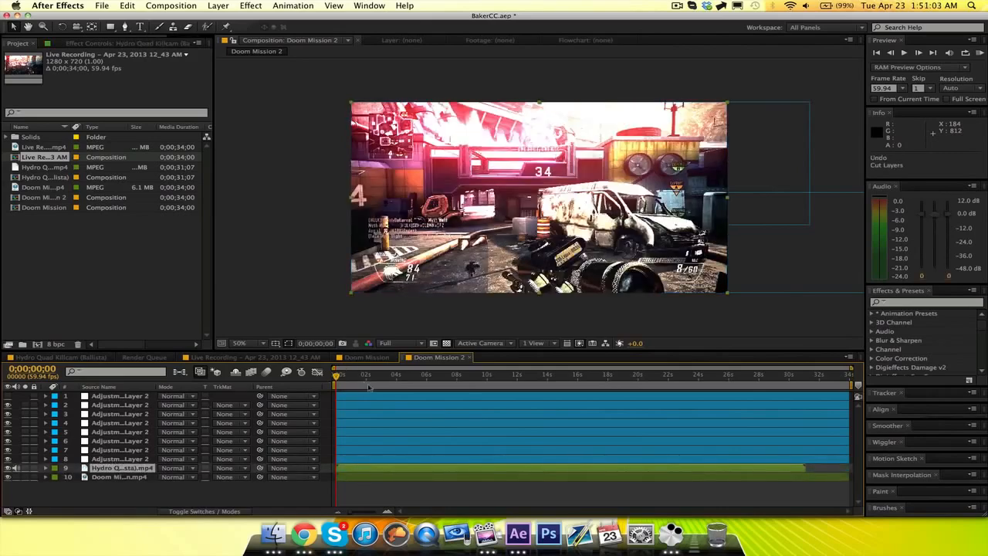
Limit the Doom Mission 2 work area to the first five frames.
key(n)
drag(351, 513, 384, 514)
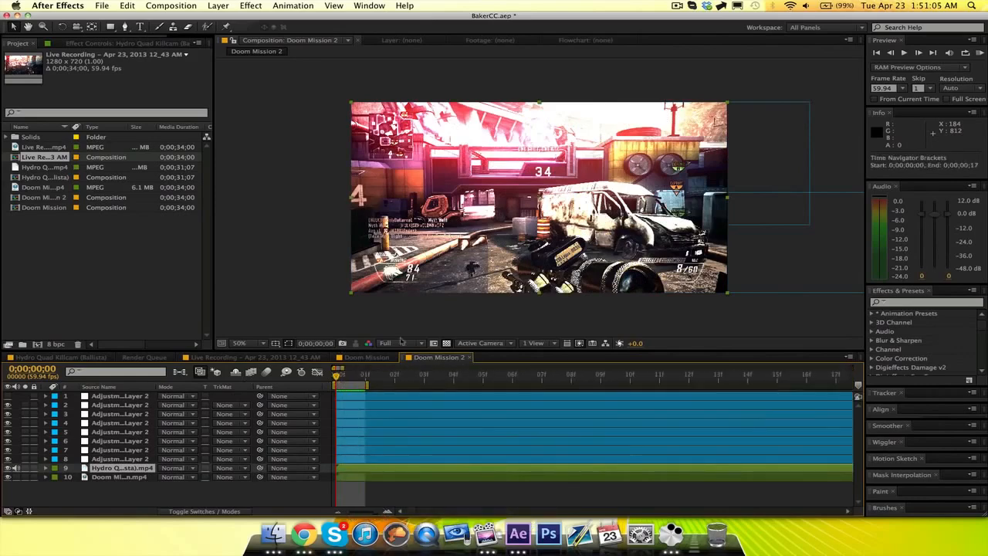
drag(366, 378, 483, 377)
click(278, 497)
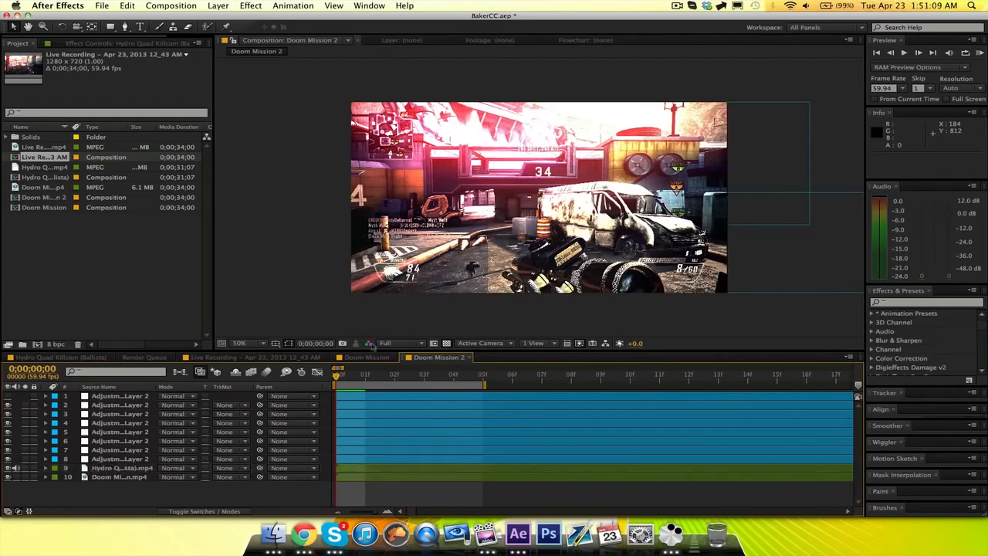
Add Doom Mission 2 to the render queue and set its render settings to a frame rate of 29.97.
click(179, 5)
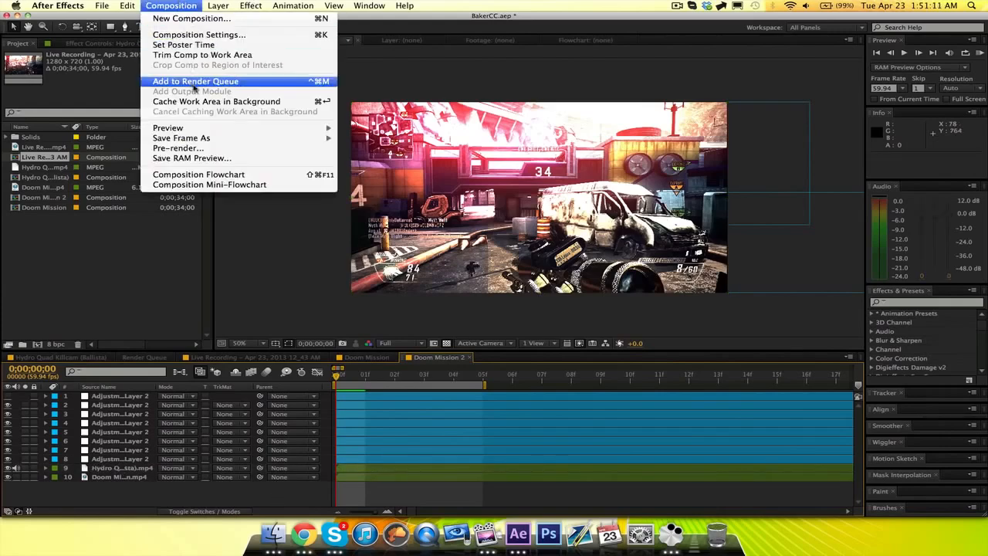
click(194, 83)
click(102, 417)
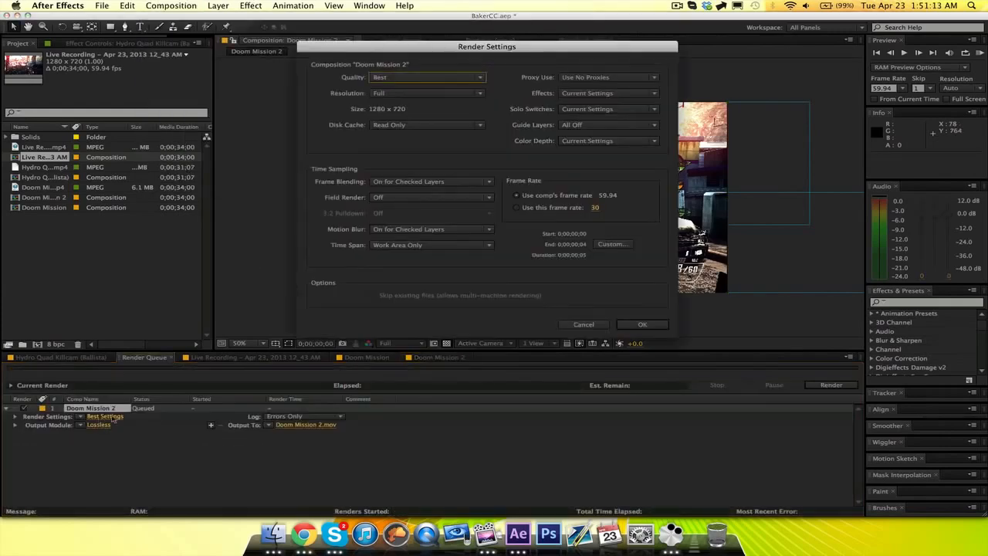
click(595, 209)
text(29.9)
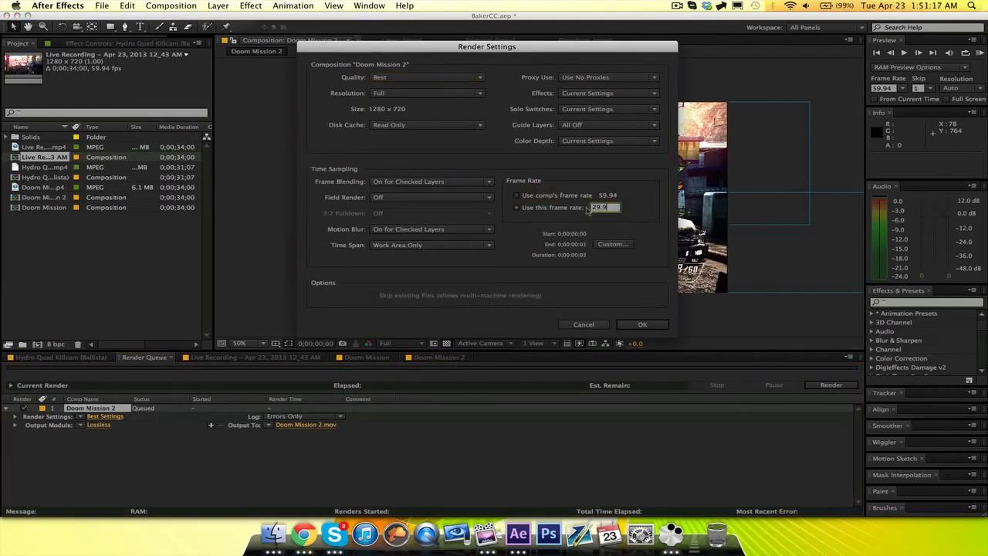
text(7)
click(645, 325)
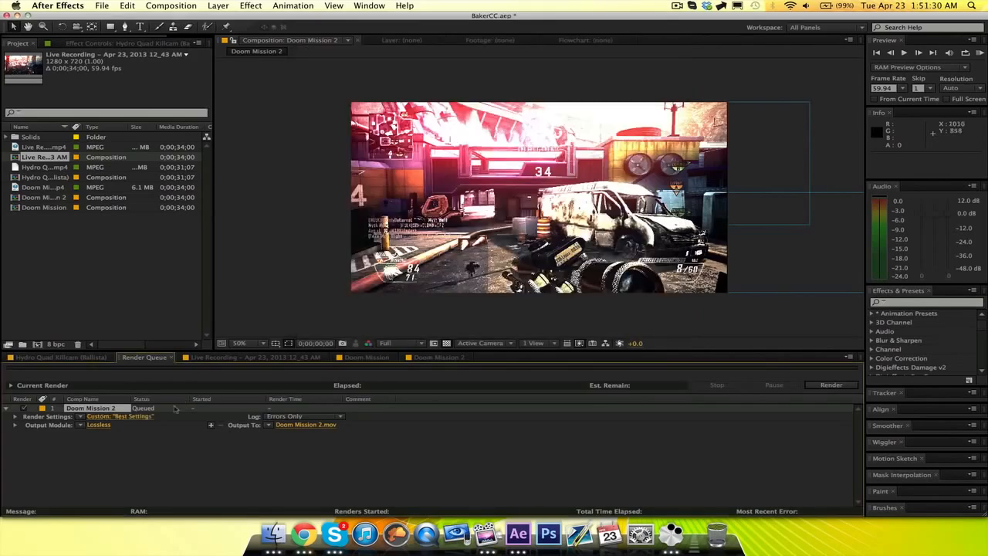
Set the Doom Mission 2 output to QuickTime Uncompressed YUV 8 bit 4:2:2 with audio output, and render it.
click(100, 425)
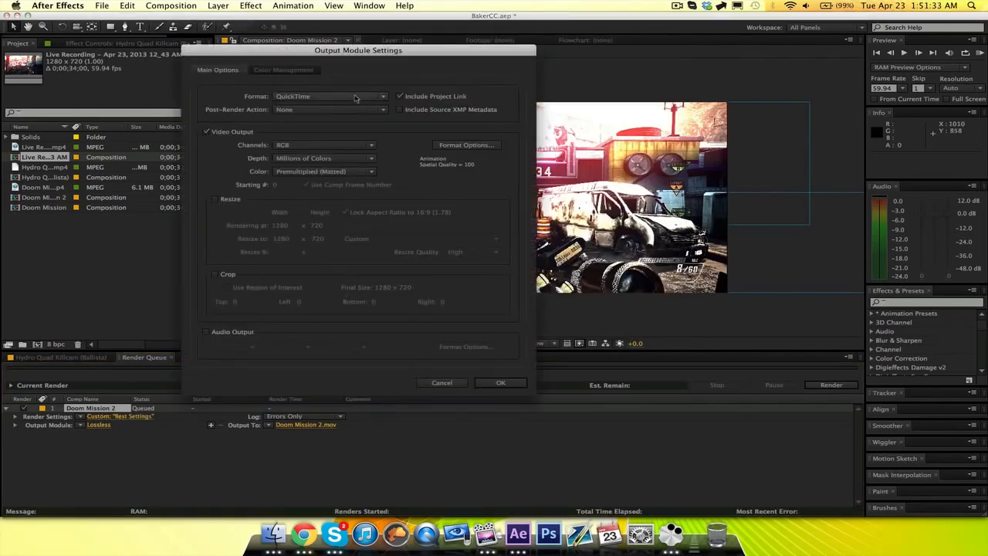
click(446, 146)
click(364, 109)
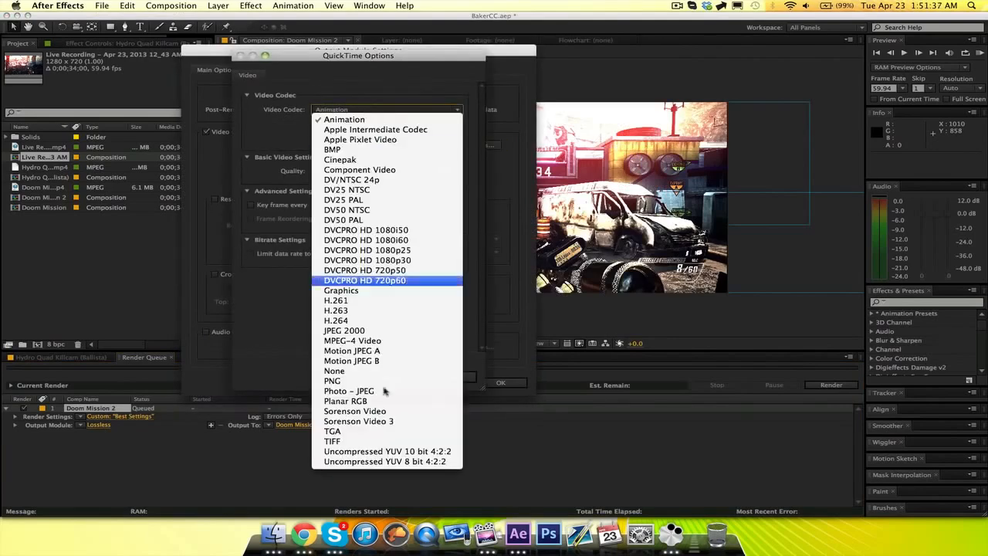
click(370, 462)
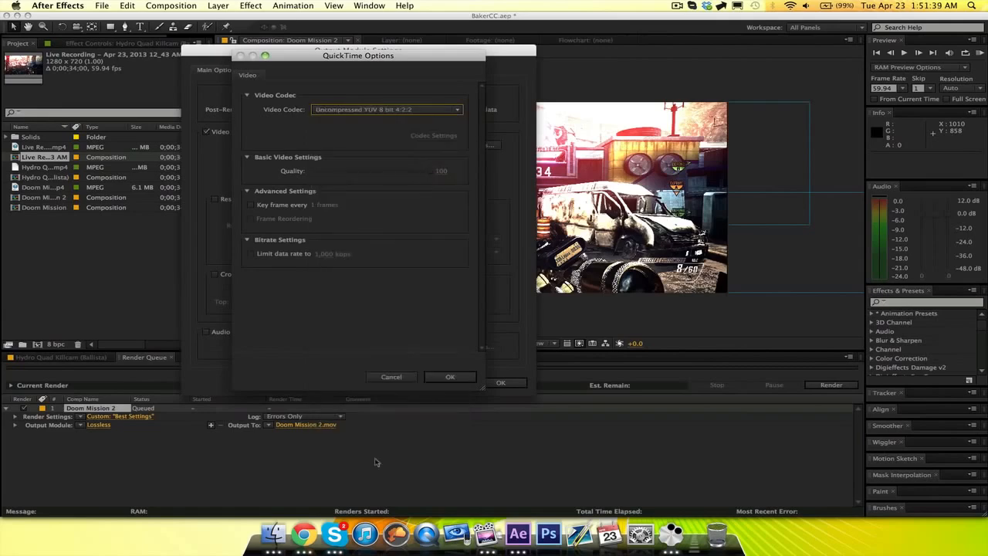
click(452, 376)
click(207, 332)
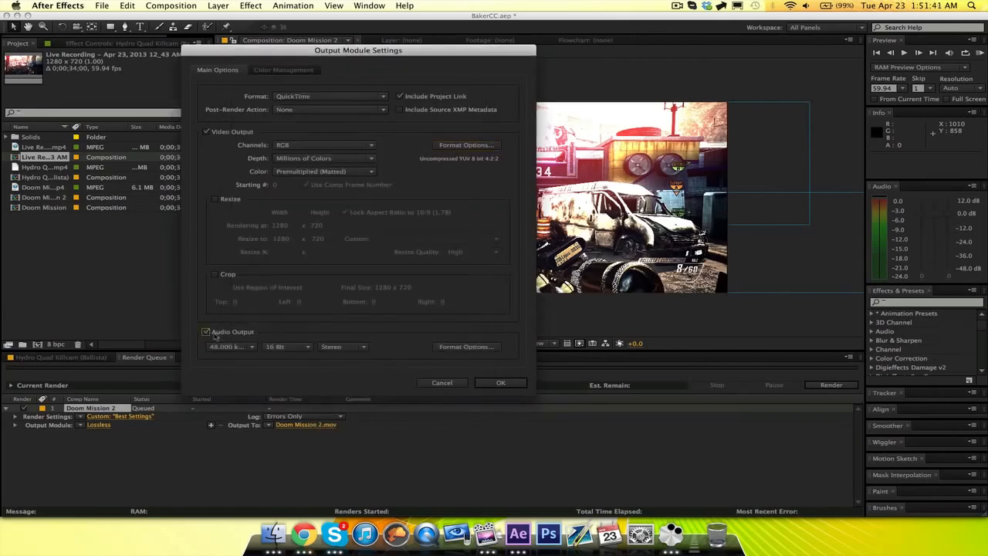
click(500, 381)
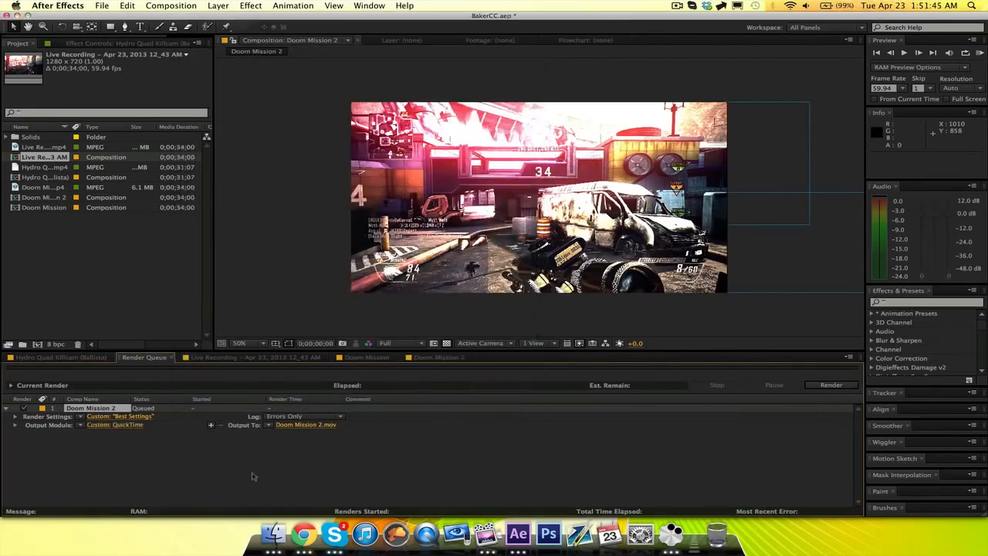
click(840, 385)
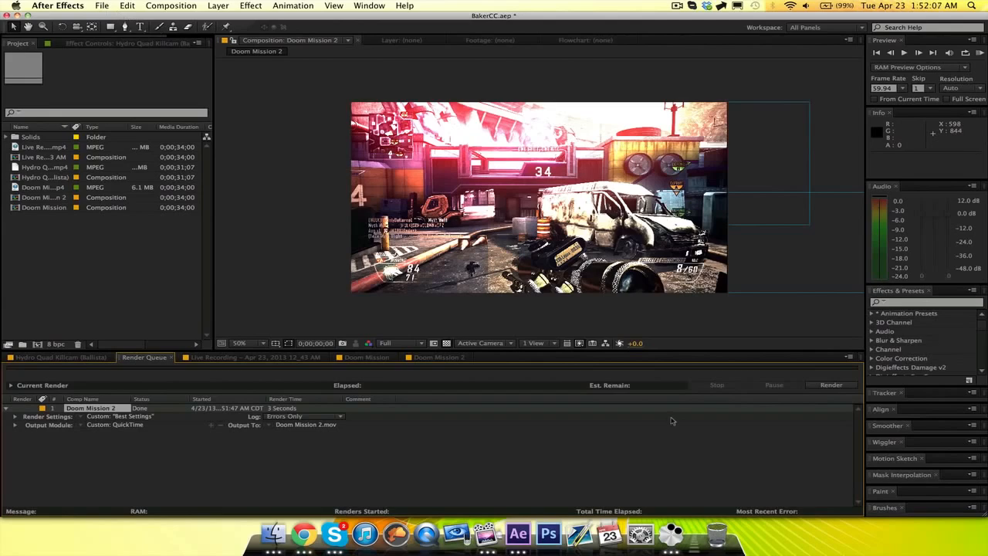
Import the rendered Doom Mission 2.mov from the Desktop and create a composition from it.
click(101, 5)
mouse_move(185, 132)
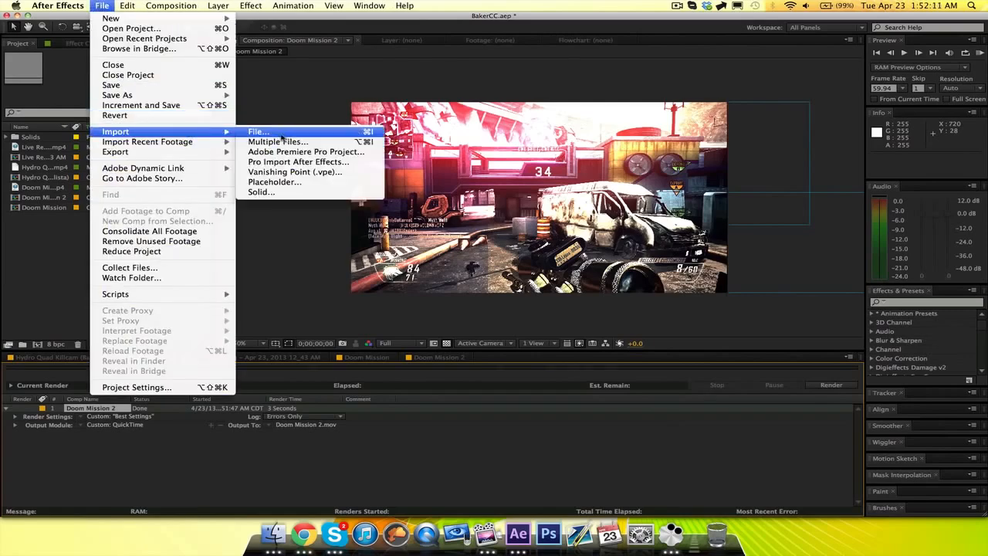
click(283, 134)
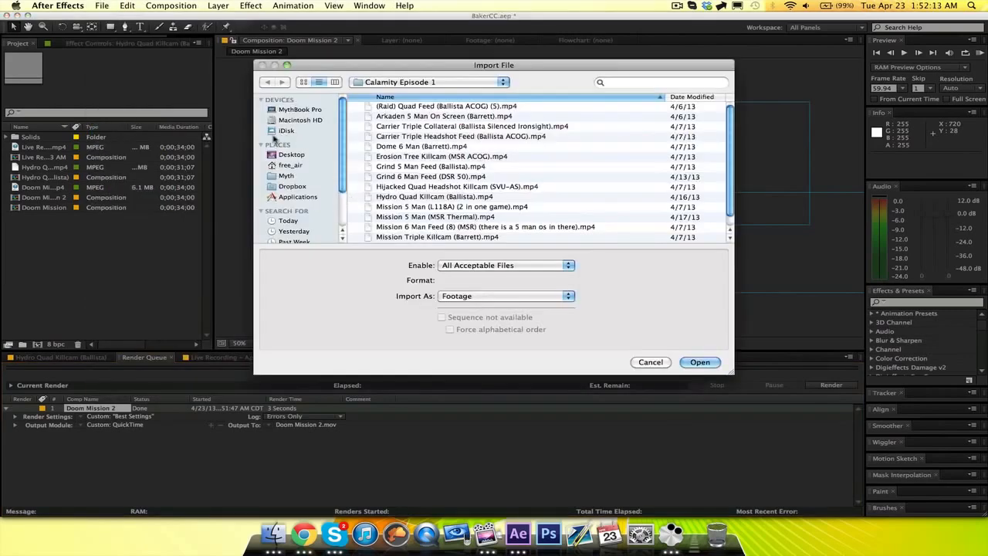
click(292, 155)
scroll(437, 155, down, 1)
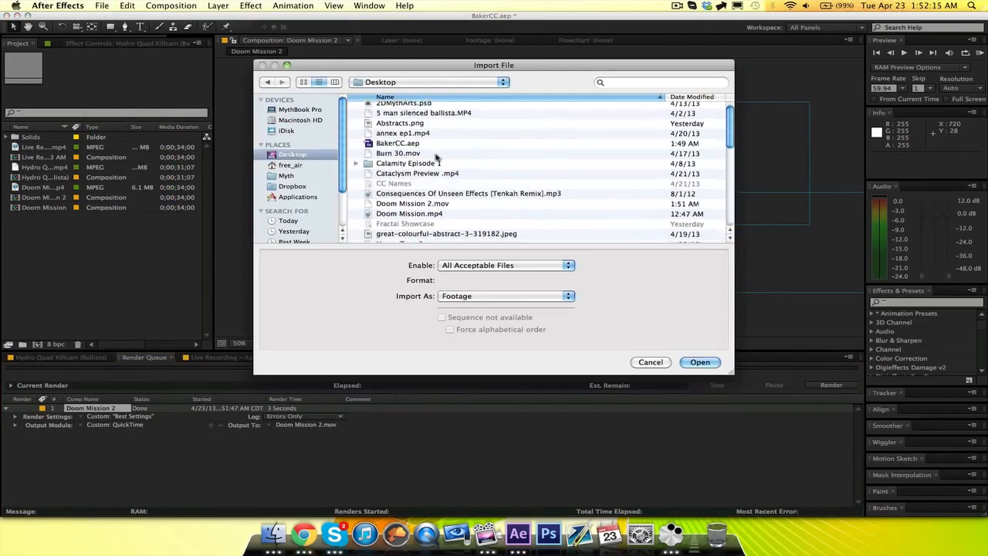
click(440, 204)
click(699, 362)
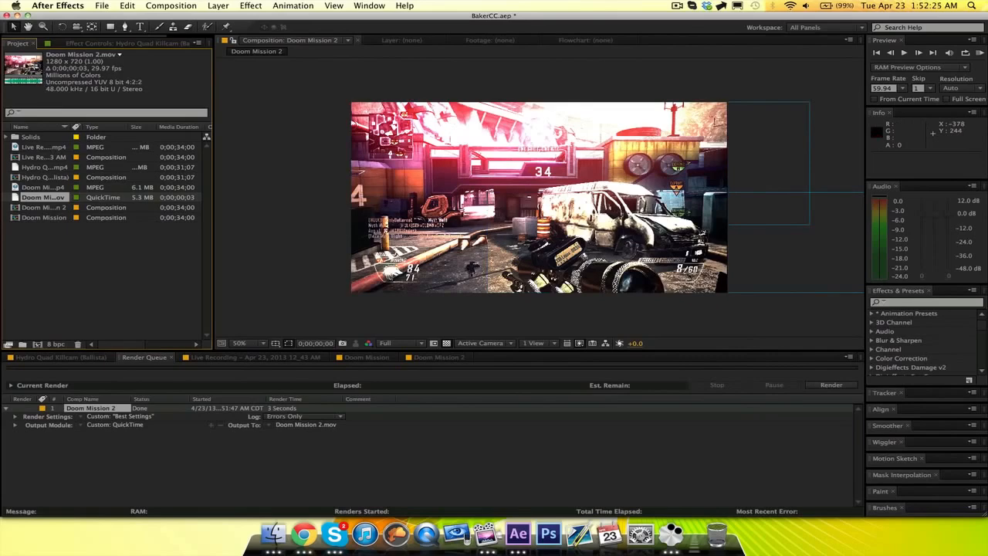
drag(28, 67, 37, 345)
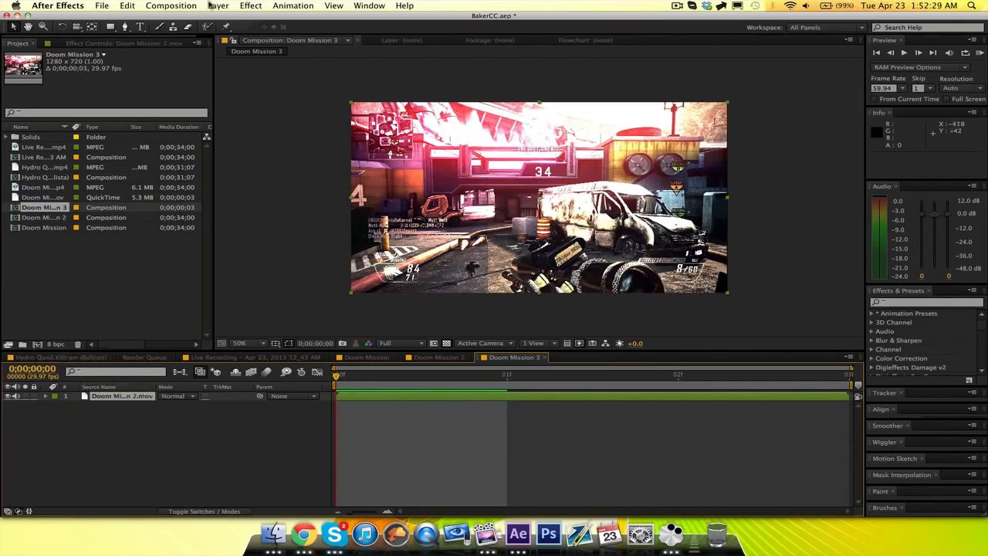
Add the new composition to the render queue at its own frame rate and remove the finished Doom Mission 2 item.
click(175, 7)
click(209, 82)
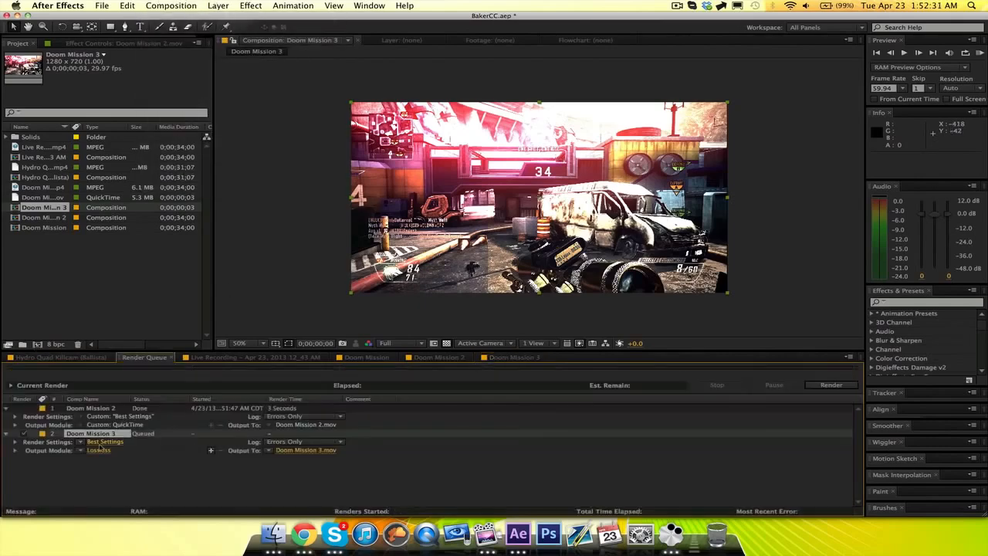
click(101, 442)
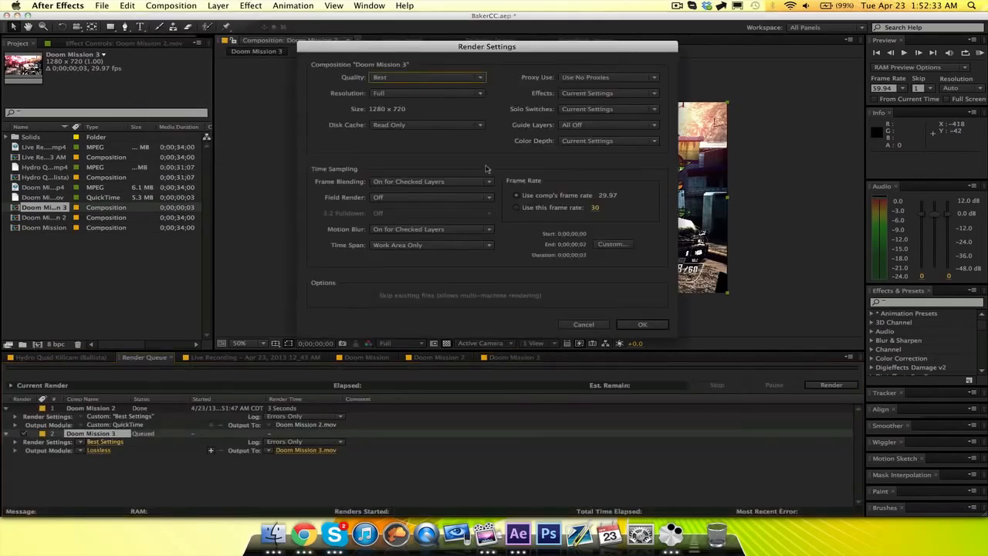
click(639, 325)
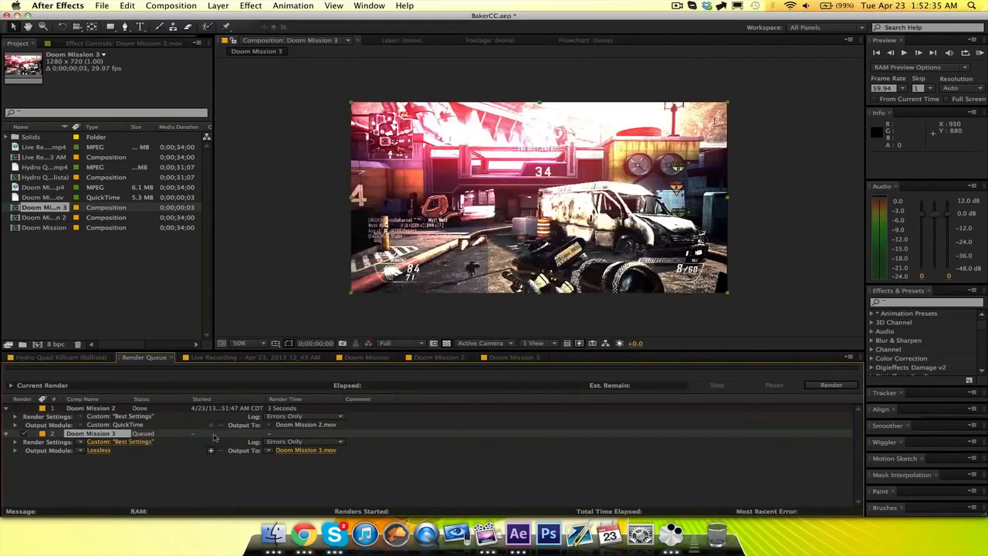
click(100, 407)
key(Delete)
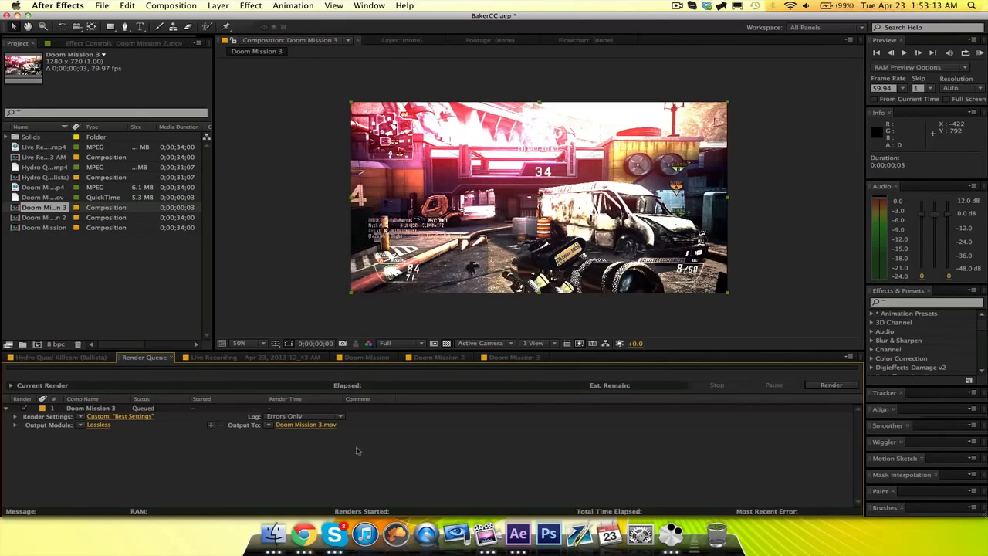
Set the Doom Mission 3 output format to H.264 at 300 Mbps with audio output, and render it.
click(98, 425)
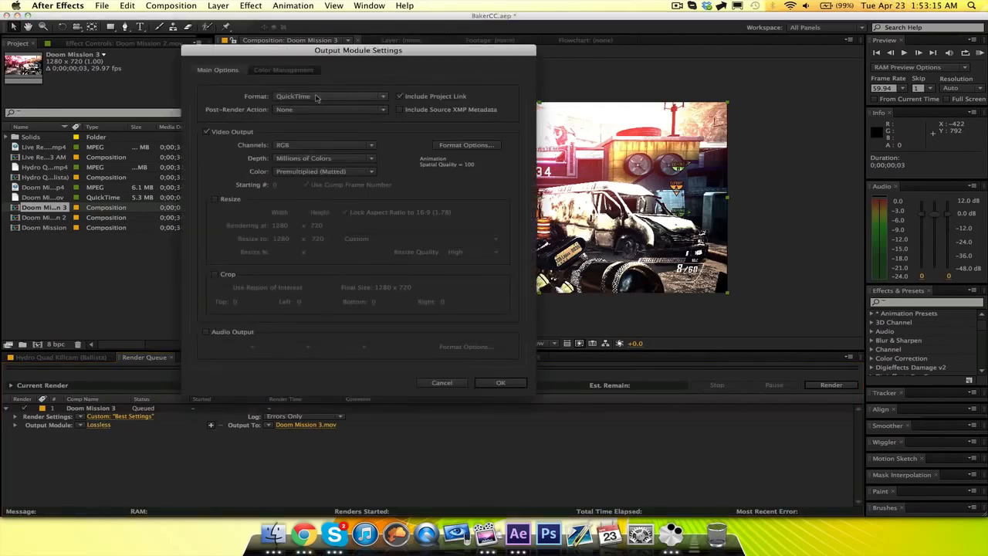
click(318, 96)
click(304, 147)
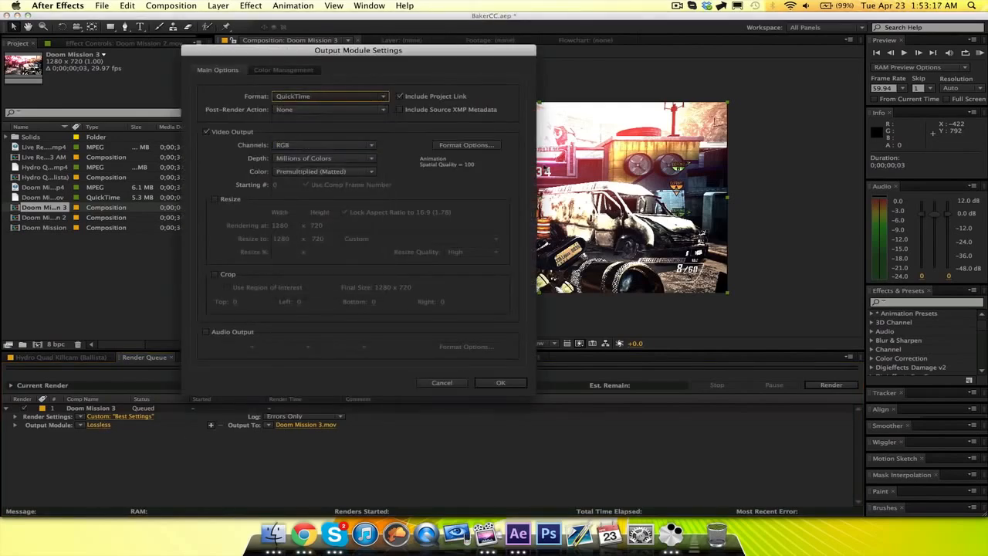
click(447, 146)
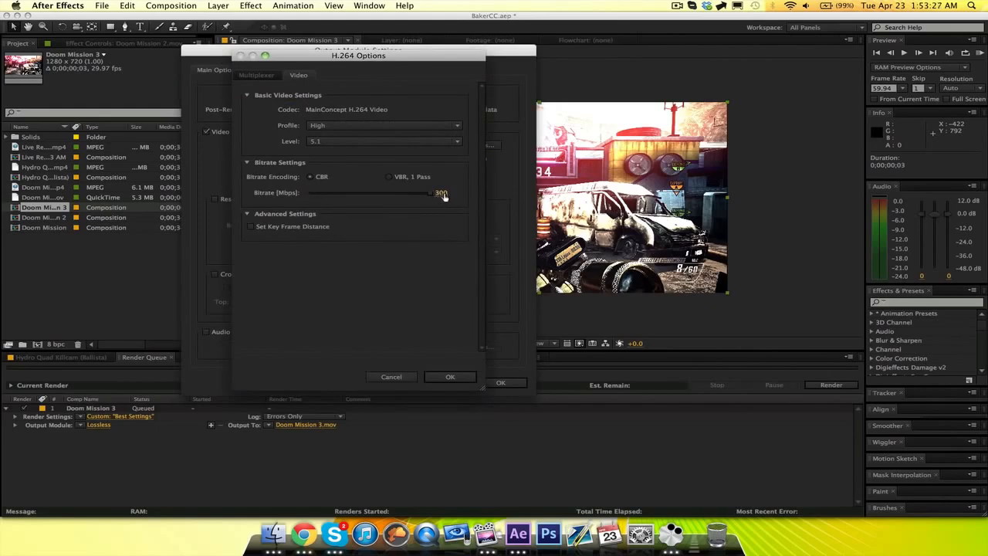
click(438, 379)
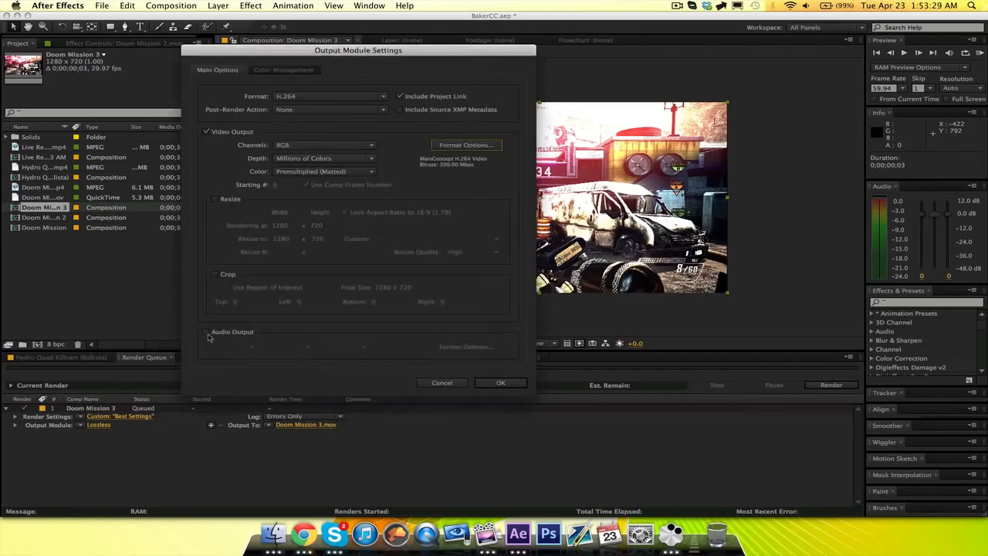
click(207, 332)
click(501, 384)
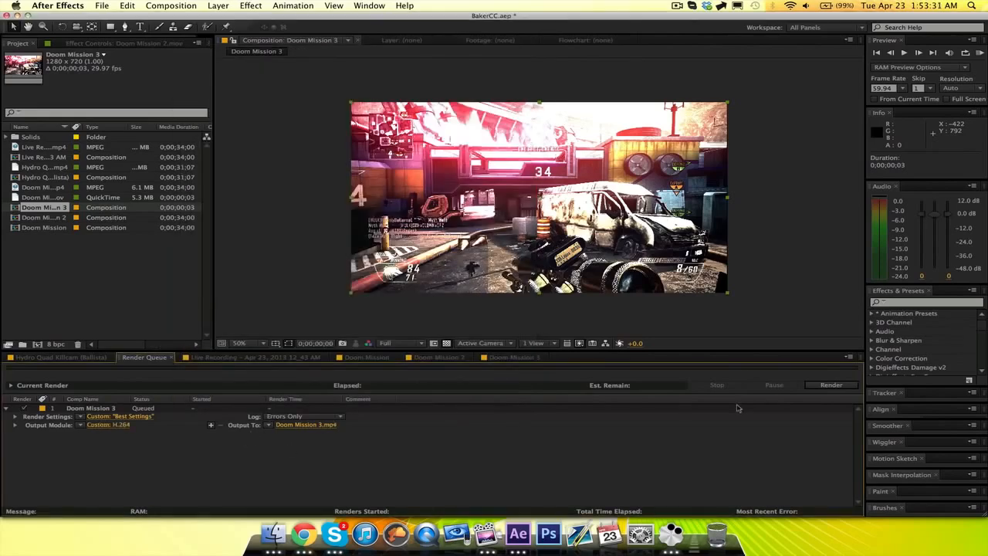
click(827, 386)
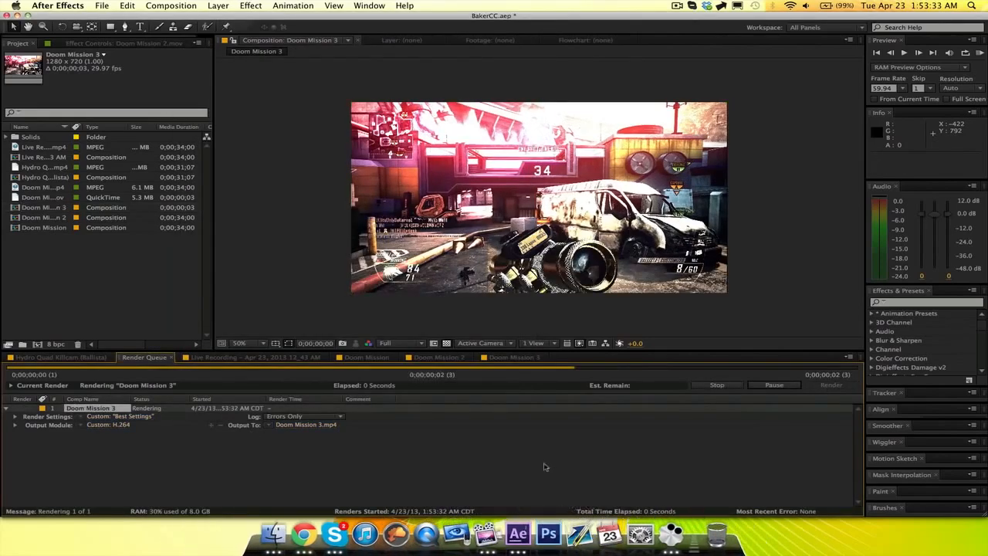
click(617, 285)
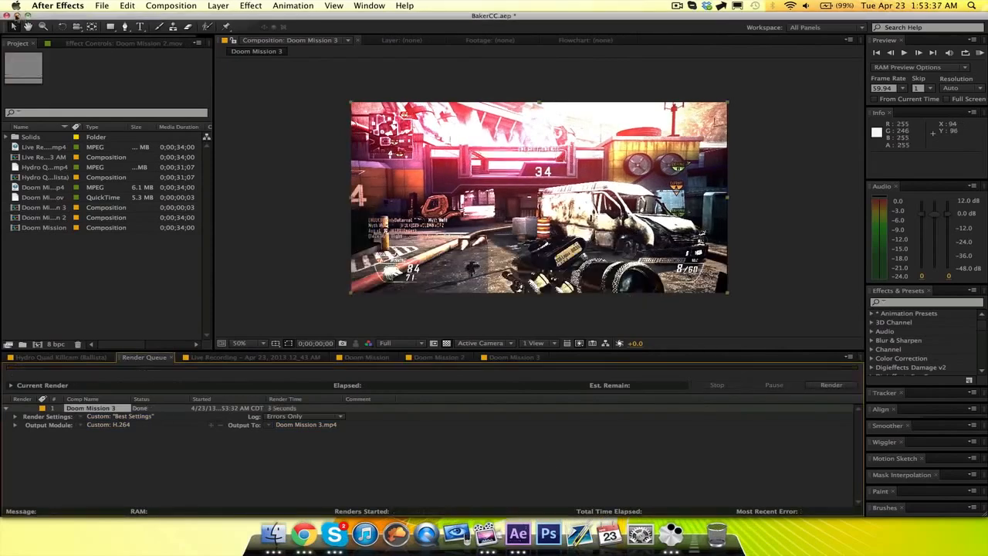
Switch to Finder, preview Doom Mission 3.mp4 on the Desktop, and return to After Effects.
click(16, 15)
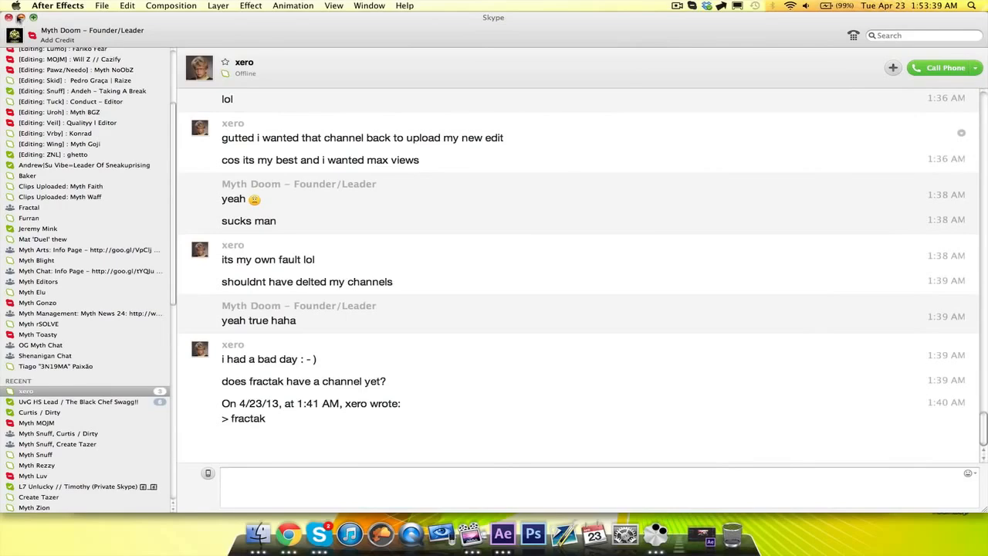
click(258, 532)
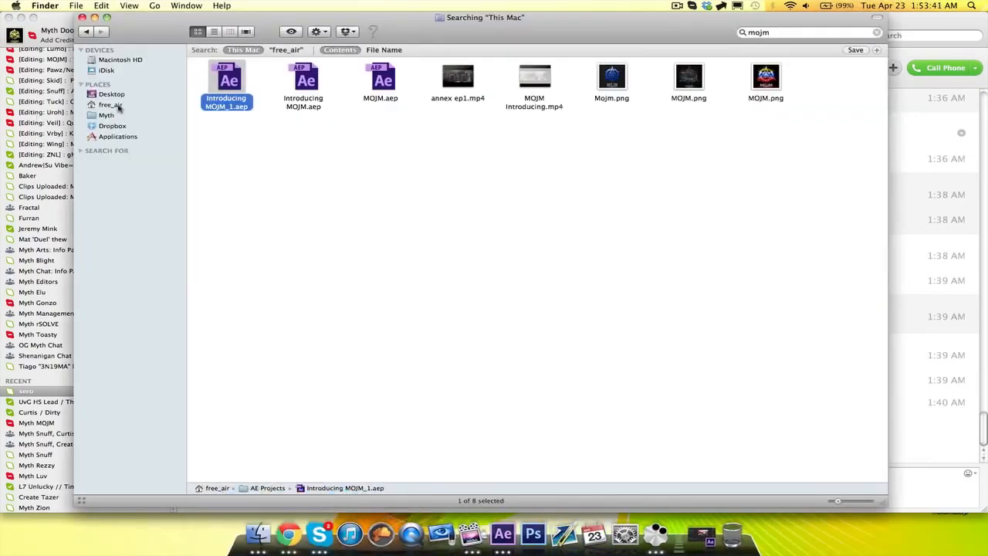
click(112, 94)
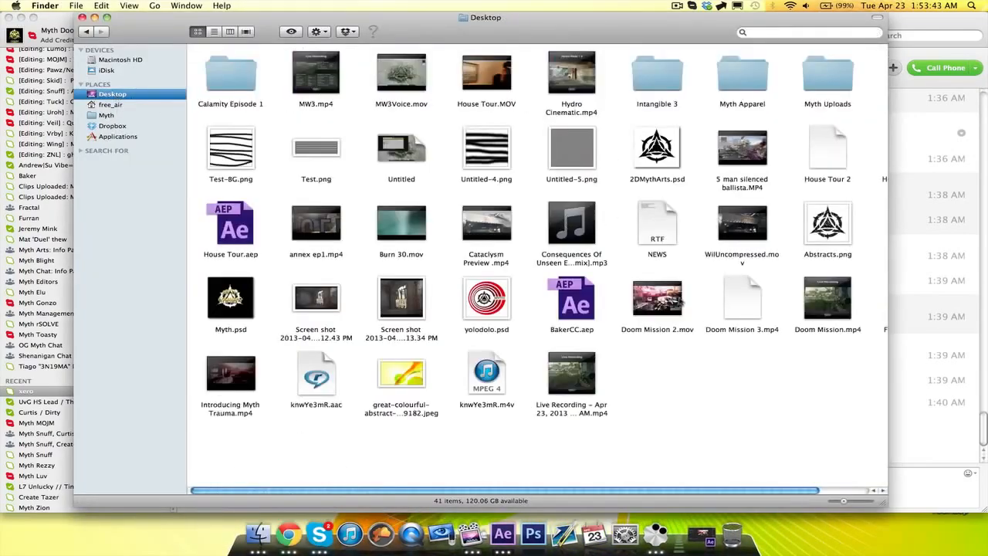
click(746, 304)
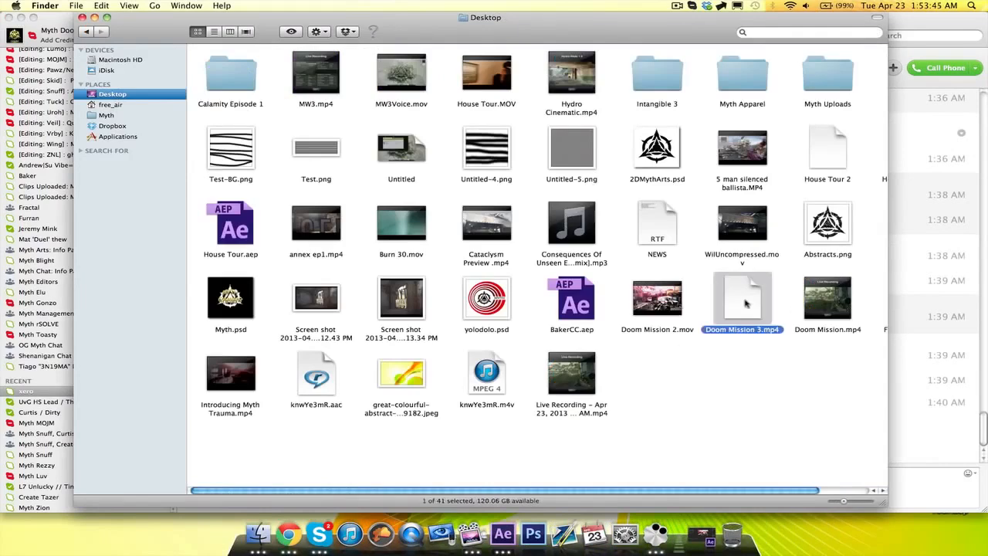
key(space)
key(space)
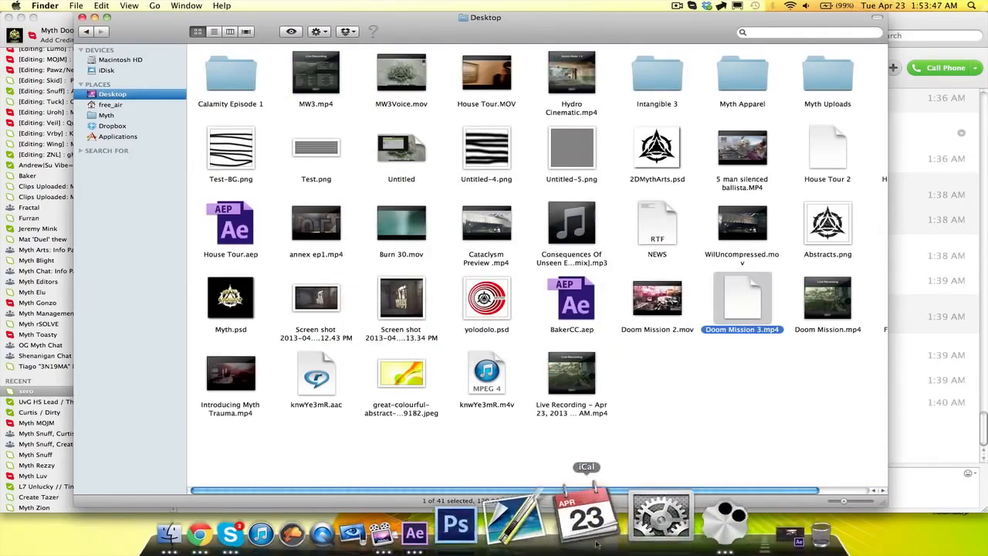
click(502, 471)
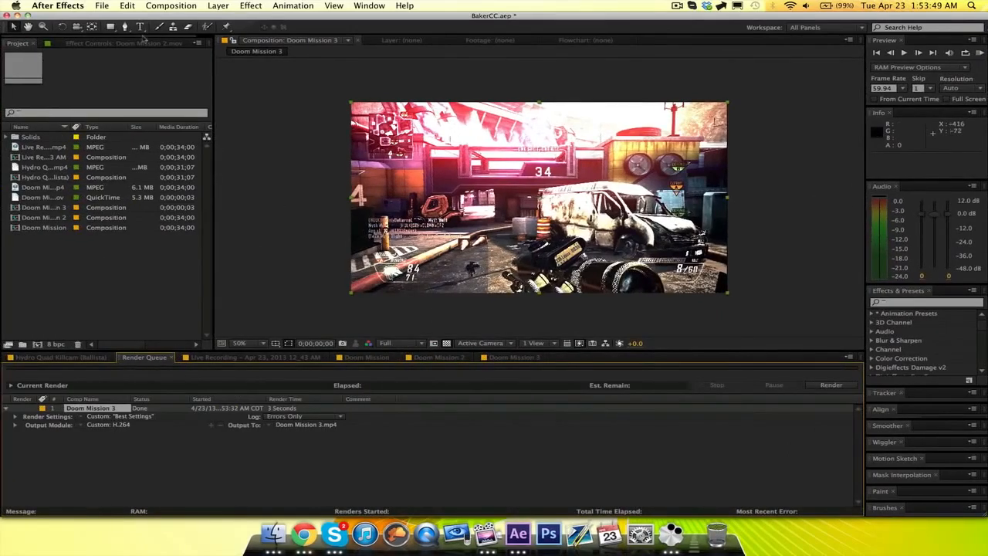
Remove the finished Doom Mission 3 item from the render queue and queue the Doom Mission 3 composition again.
key(Delete)
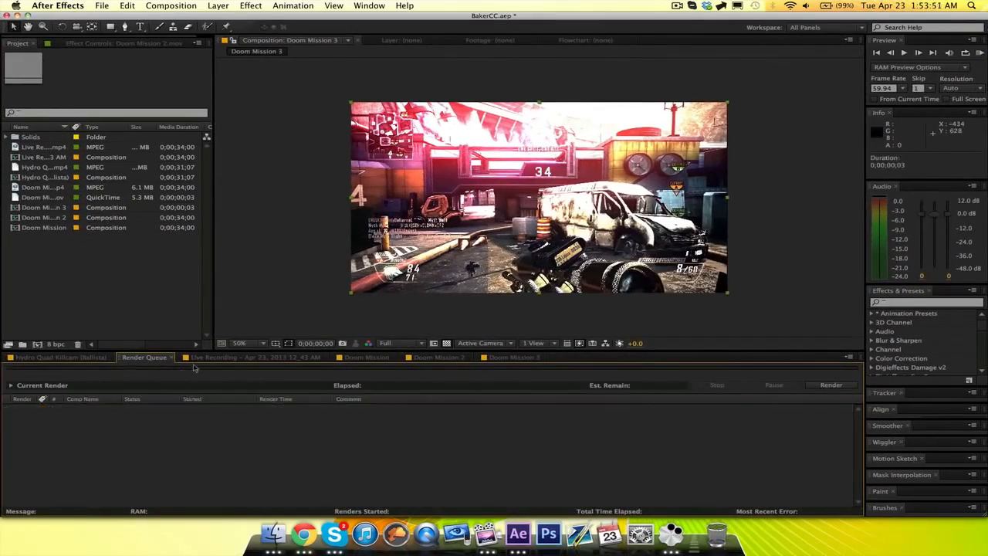
click(159, 5)
click(297, 294)
click(523, 361)
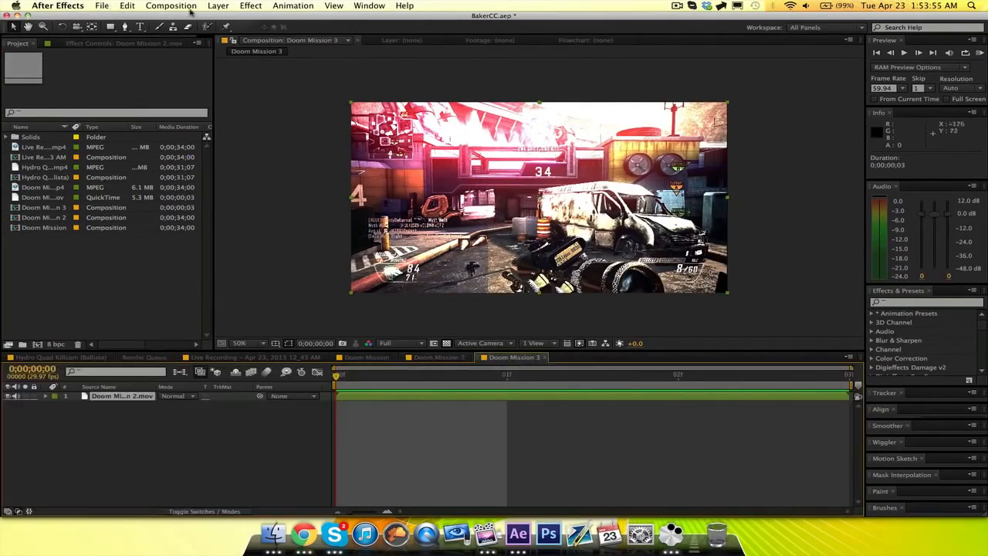
click(450, 359)
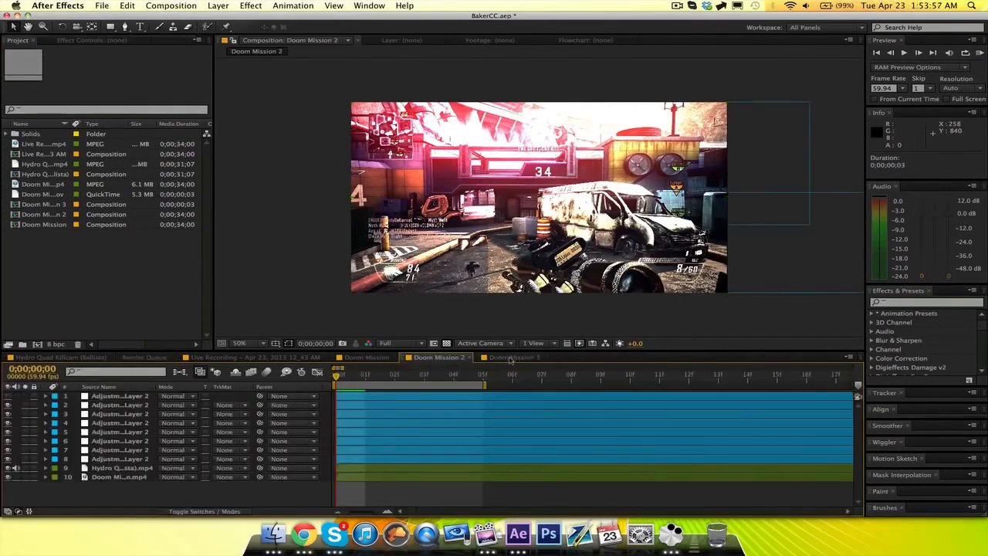
click(516, 359)
click(186, 7)
click(195, 81)
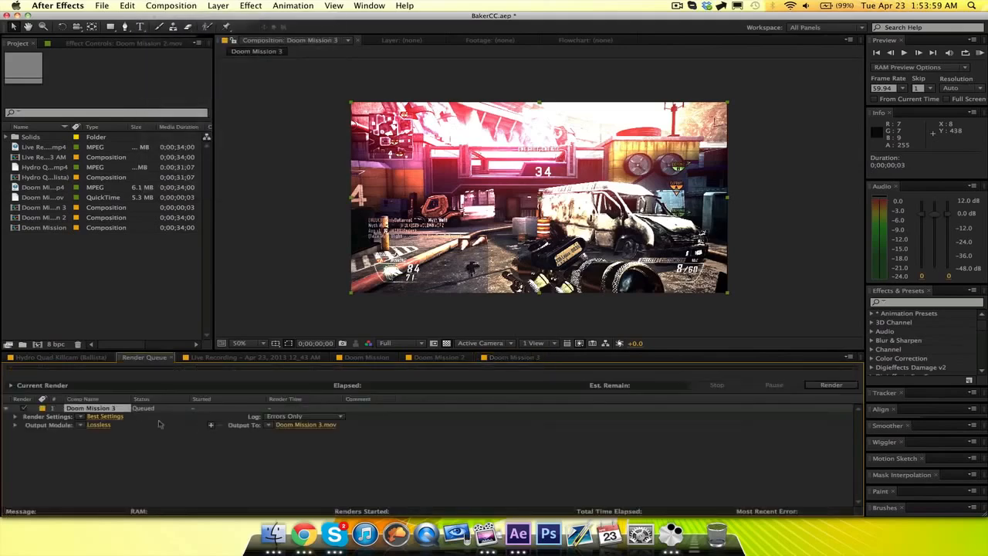
Accept the requeued item's render settings and set its output module to H.264 with audio output.
click(105, 416)
click(641, 325)
click(100, 425)
click(336, 98)
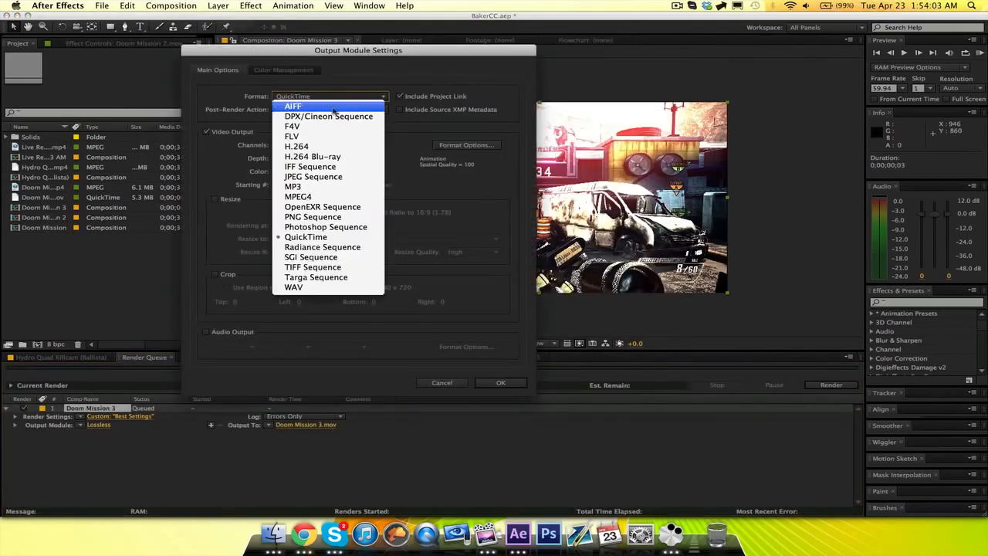
click(324, 152)
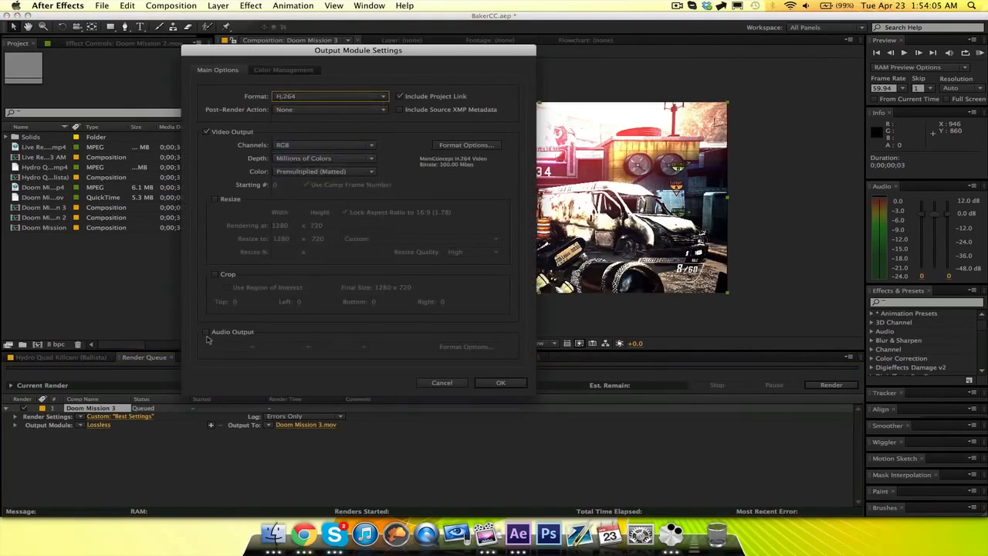
click(206, 331)
click(500, 382)
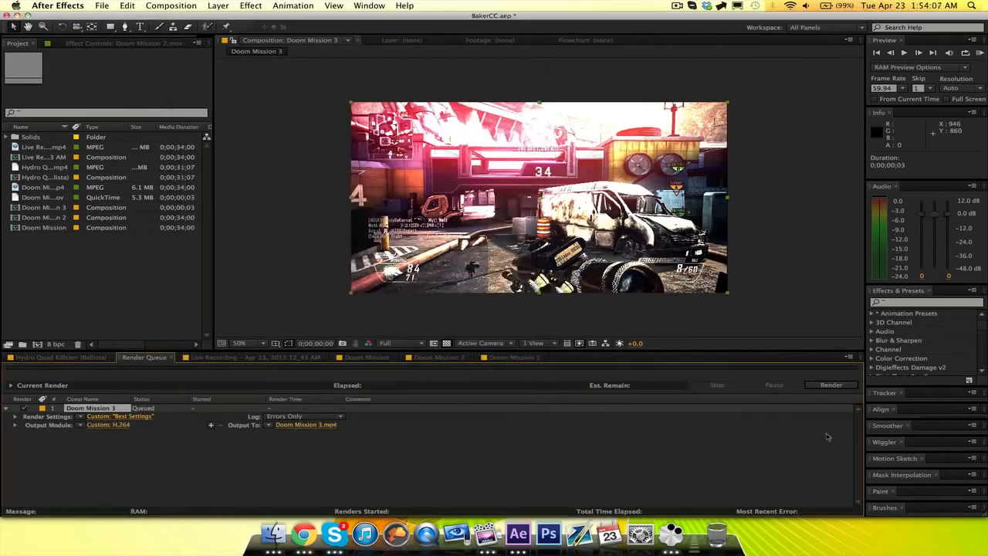
Try to render the queued Doom Mission 3 item as H.264, and remove it from the render queue.
click(831, 385)
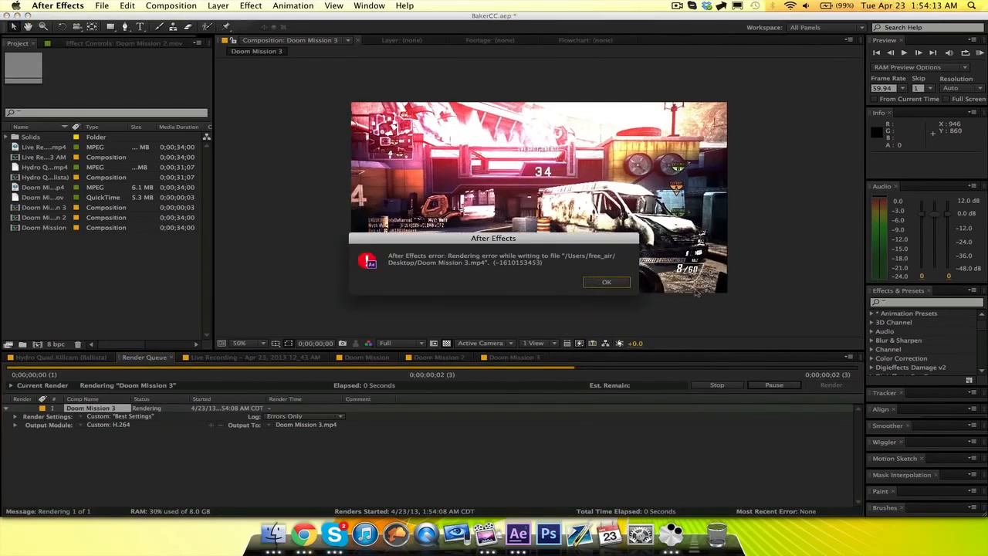
click(607, 283)
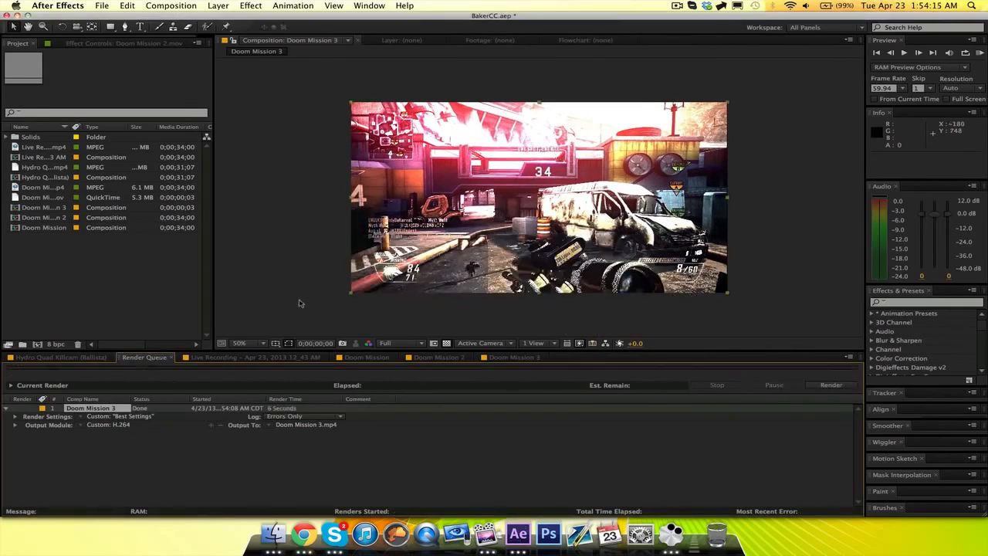
click(116, 409)
key(Delete)
Add the Doom Mission 3 composition to the render queue again and accept its Best render settings.
click(171, 6)
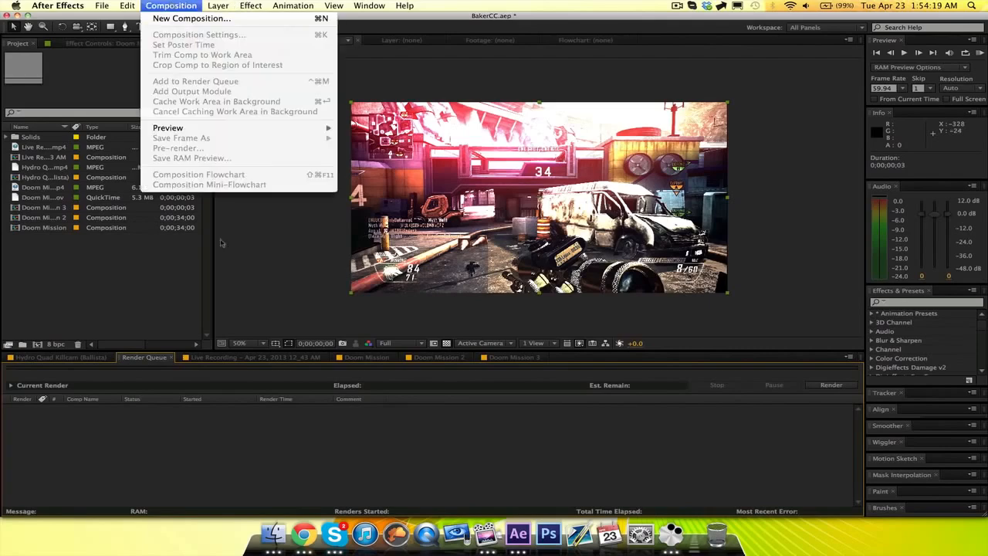
click(274, 293)
click(514, 357)
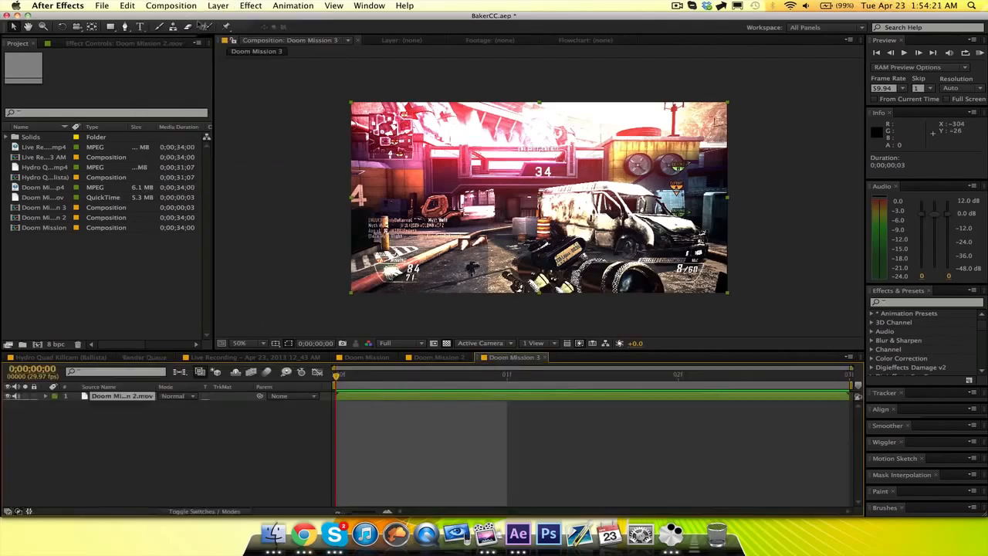
click(180, 5)
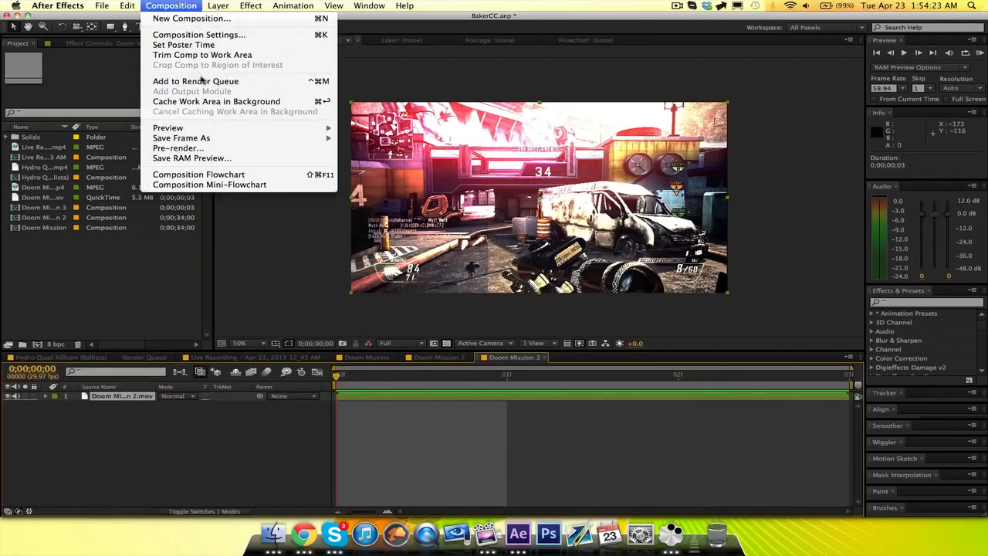
click(199, 79)
click(98, 416)
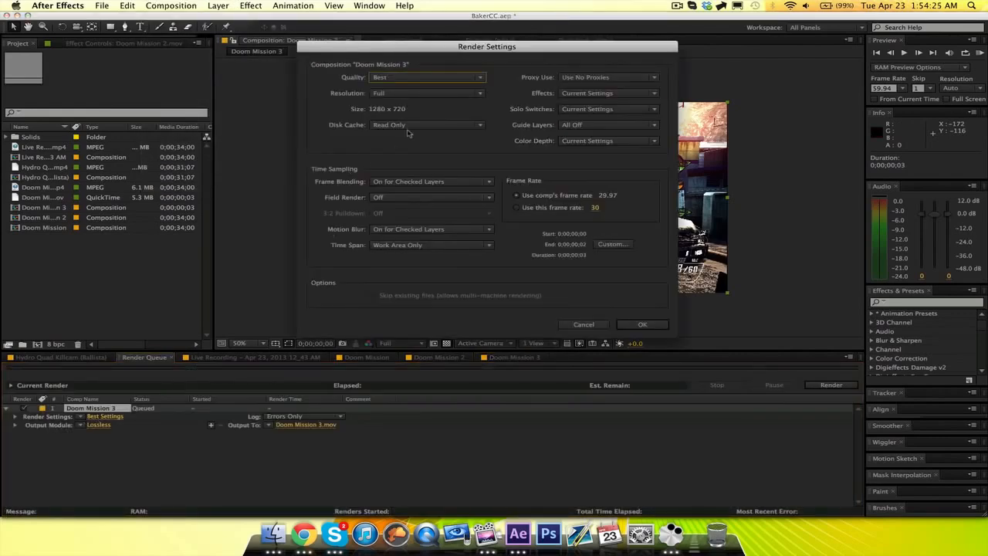
click(643, 324)
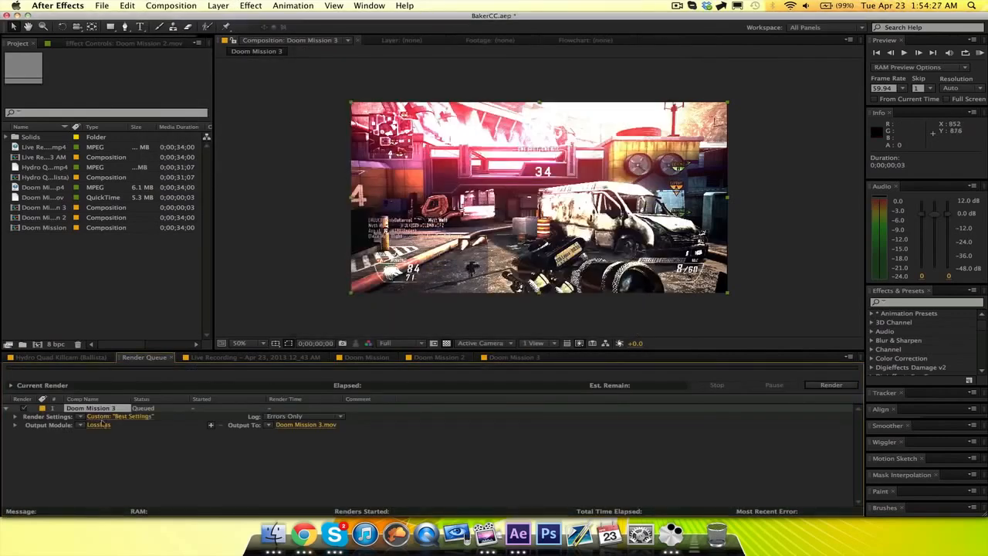
Set the output module's QuickTime video codec to H.264 at quality 100 and enable audio output.
click(98, 425)
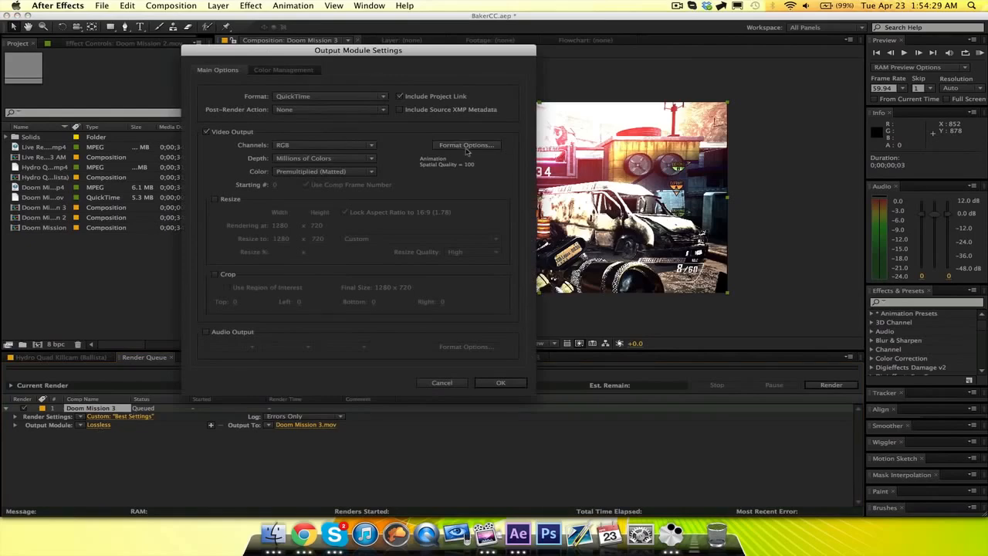
click(467, 151)
click(379, 113)
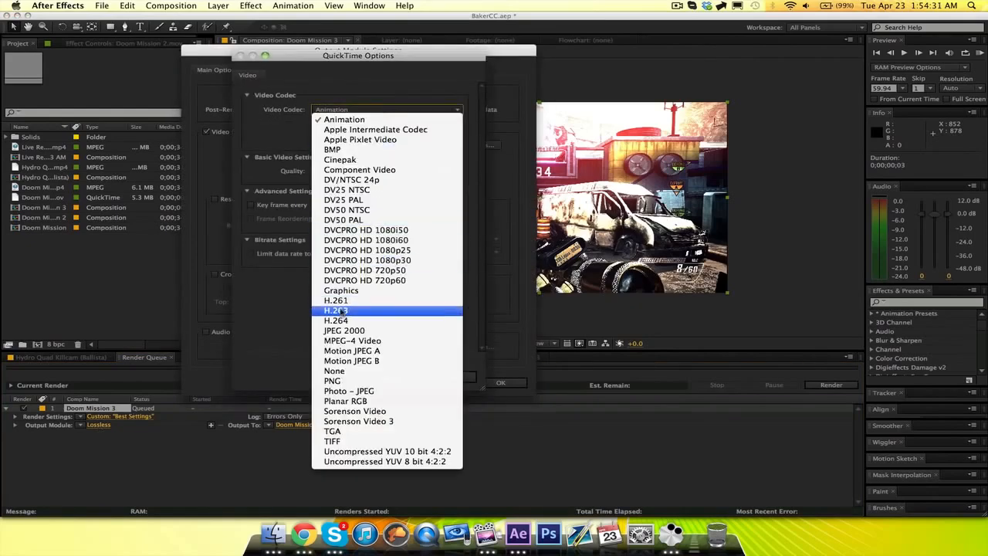
click(342, 320)
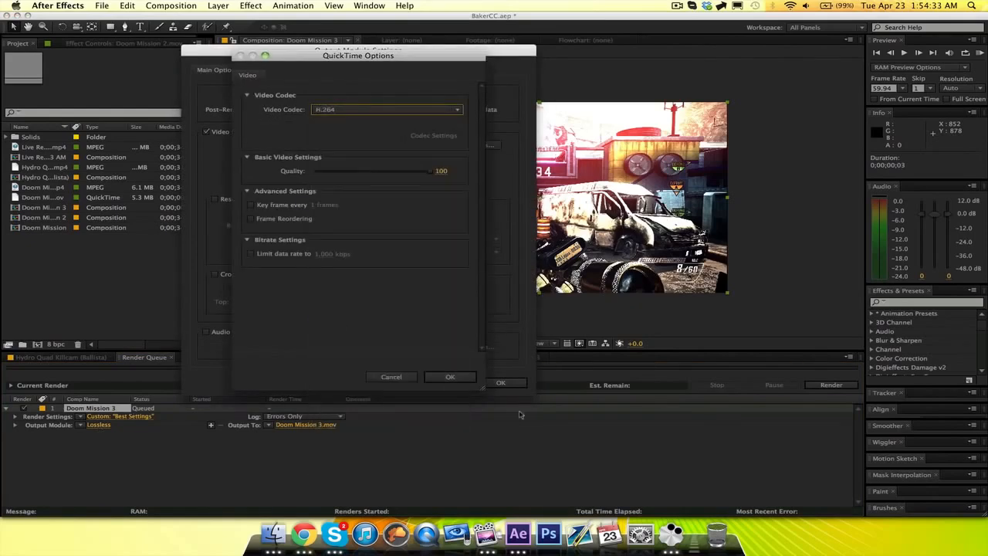
click(449, 379)
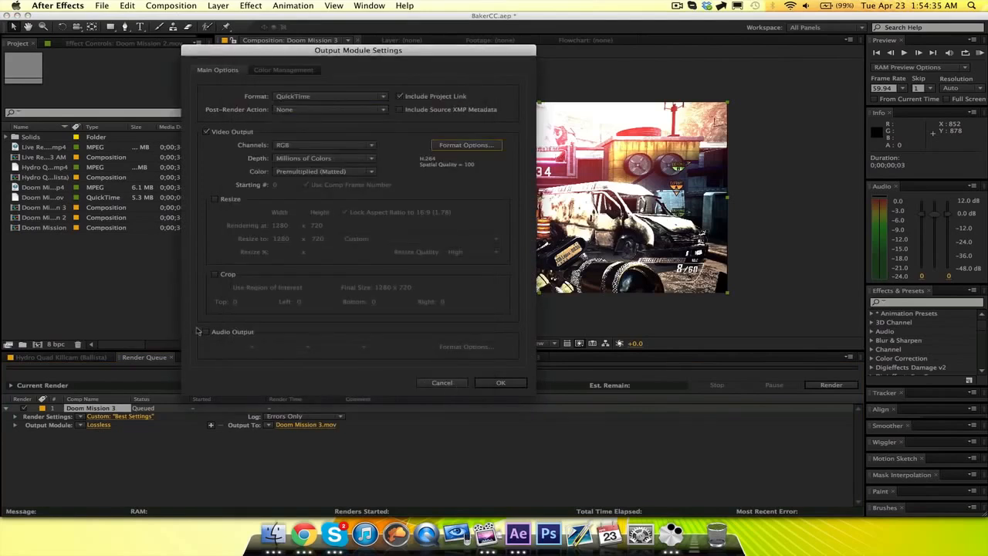
click(206, 333)
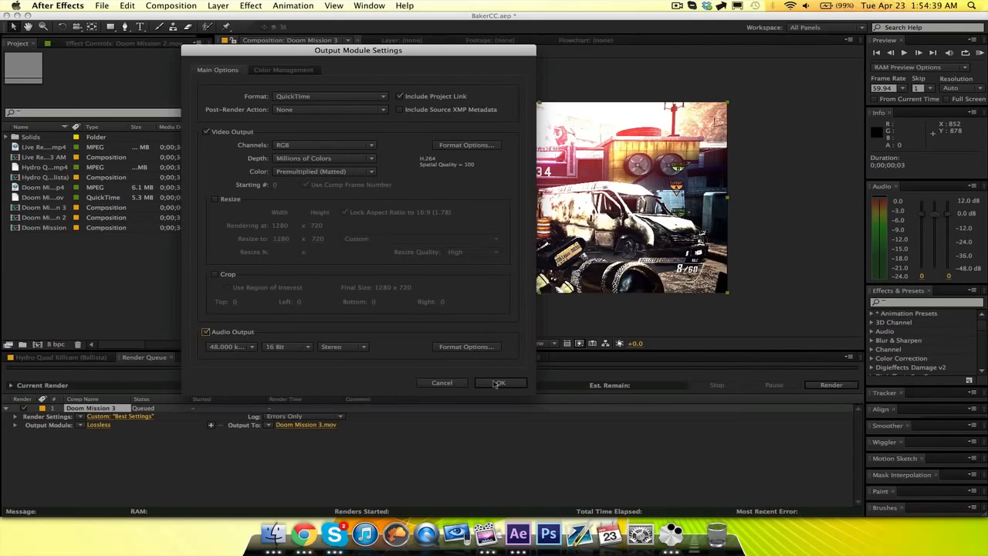
Try H.264 as the output module's format instead of QuickTime, and cancel the output module settings.
click(385, 103)
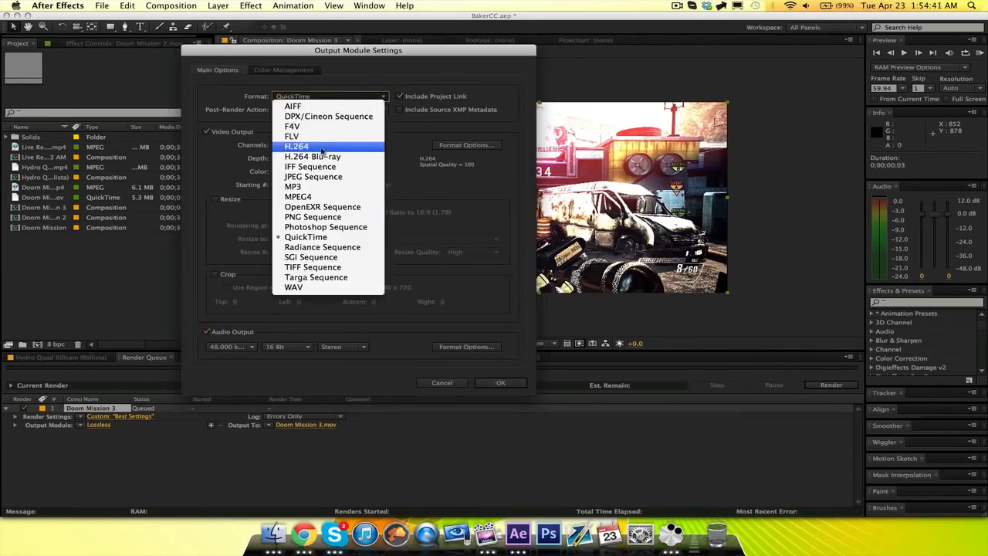
click(322, 150)
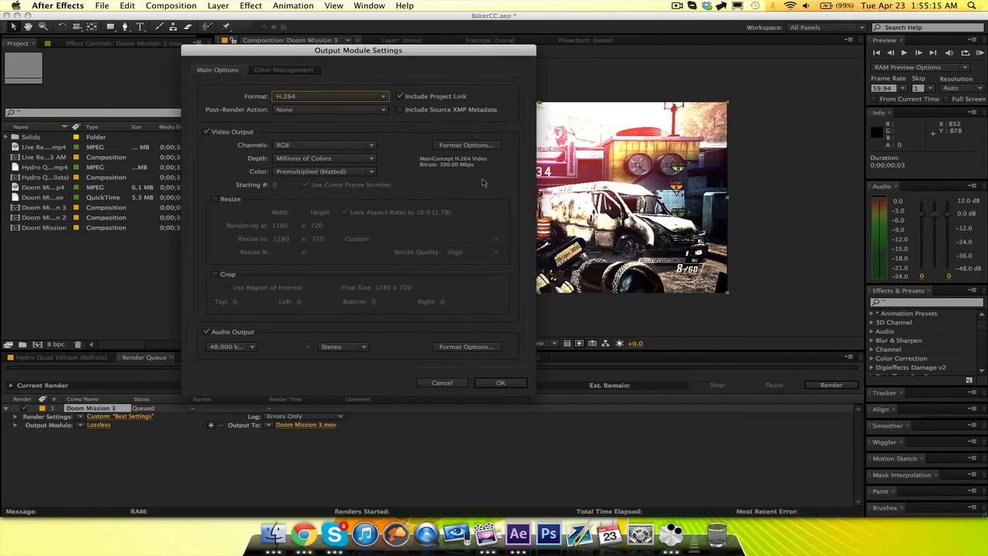
drag(421, 55, 533, 58)
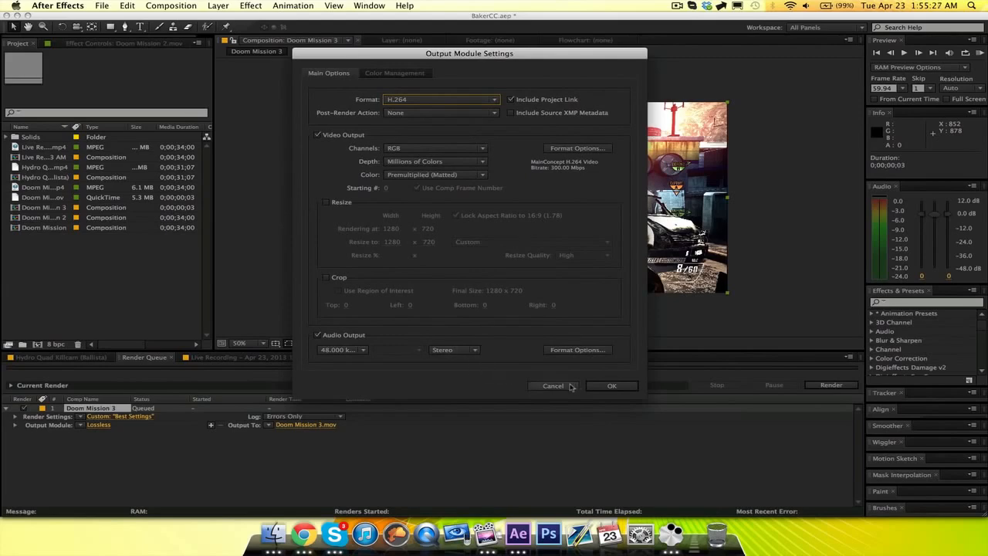
click(571, 386)
Switch to Finder, preview Doom Mission 2.mov on the Desktop, and close the Finder window.
click(274, 533)
click(657, 302)
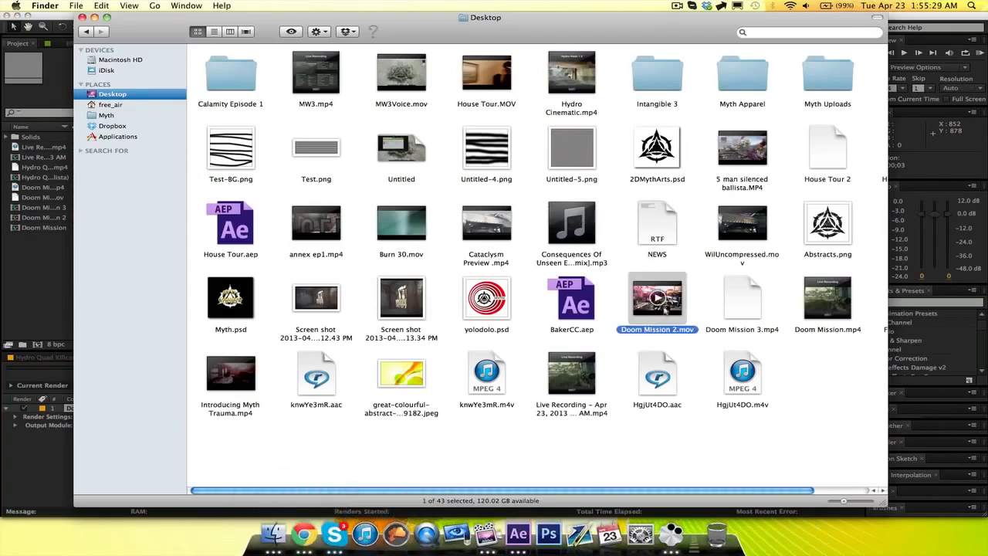
key(space)
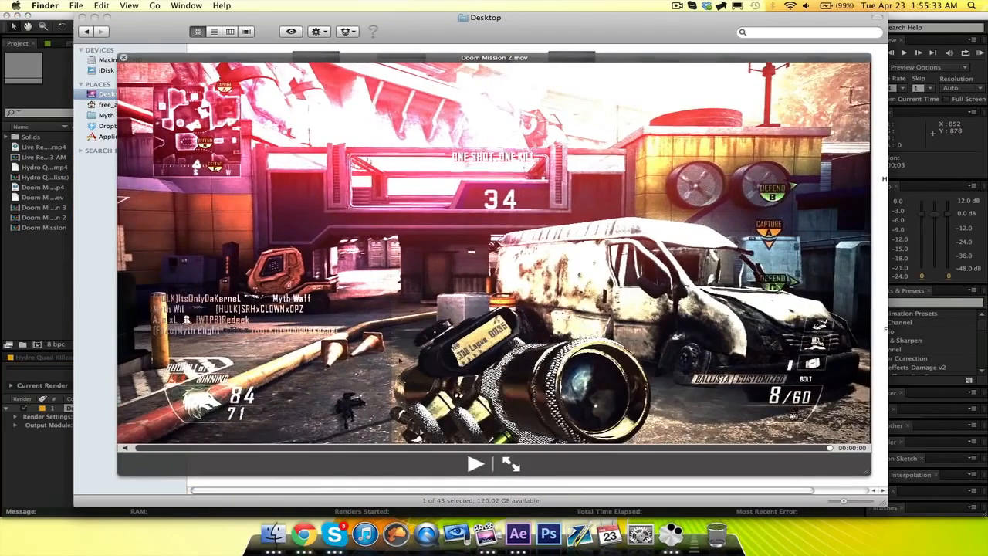
key(space)
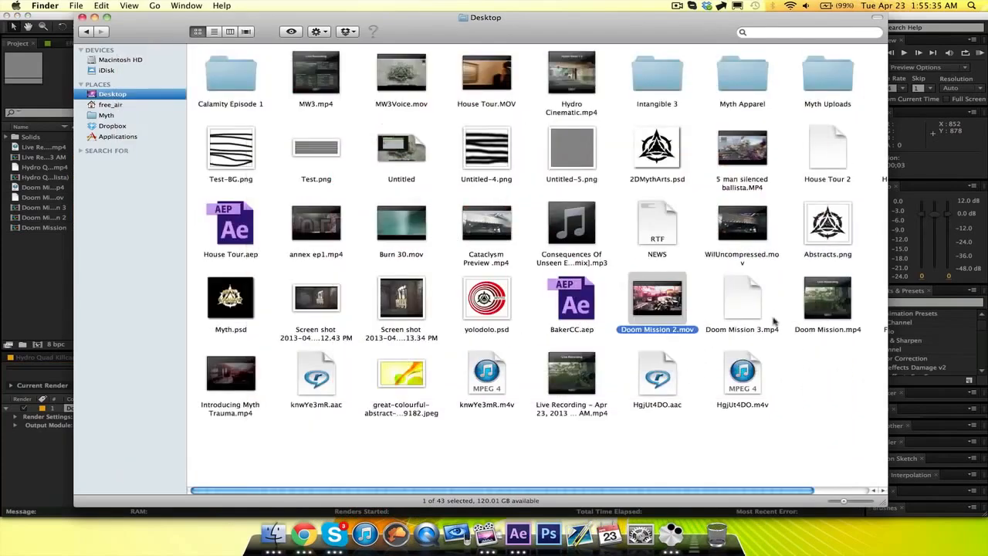
click(83, 17)
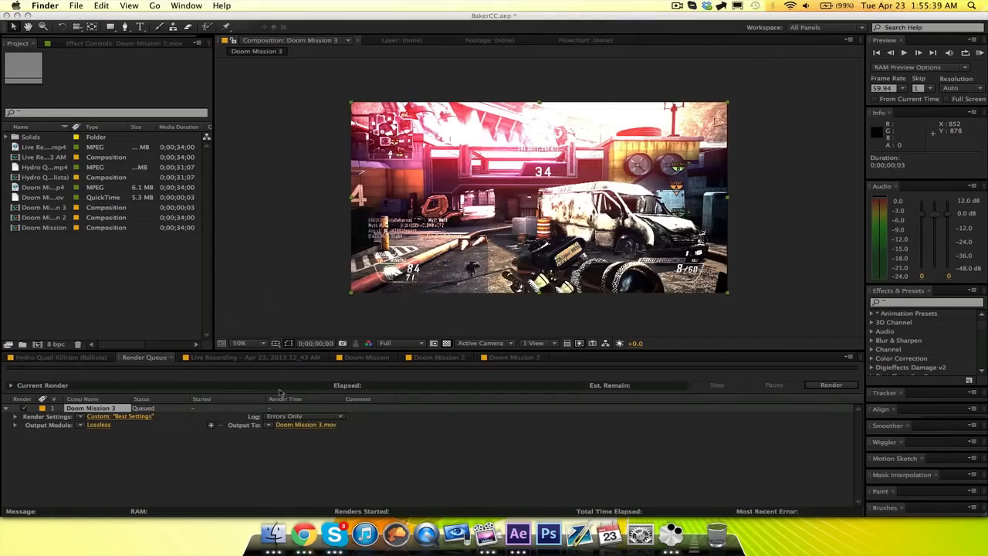
Close the render queue to return to the Live Recording composition's timeline.
click(174, 360)
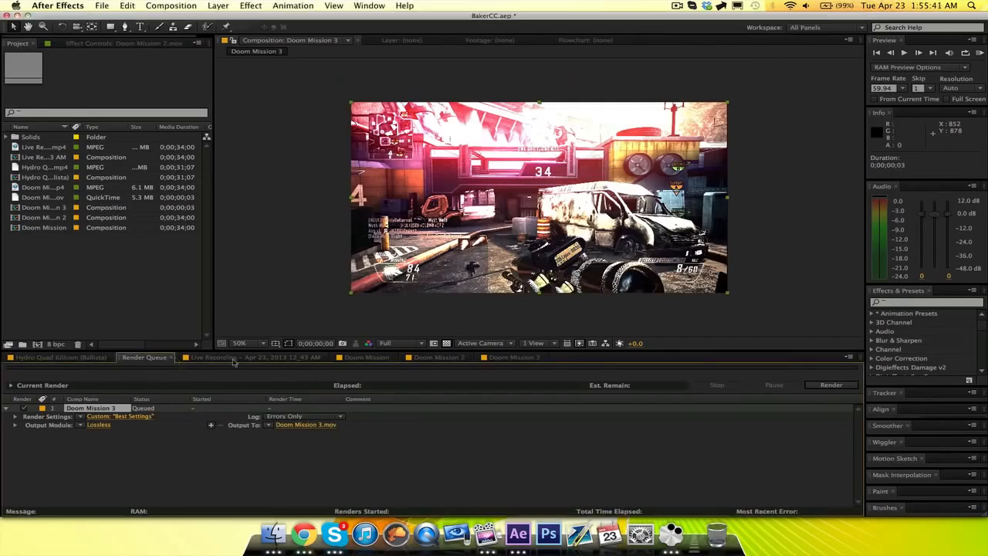
click(171, 359)
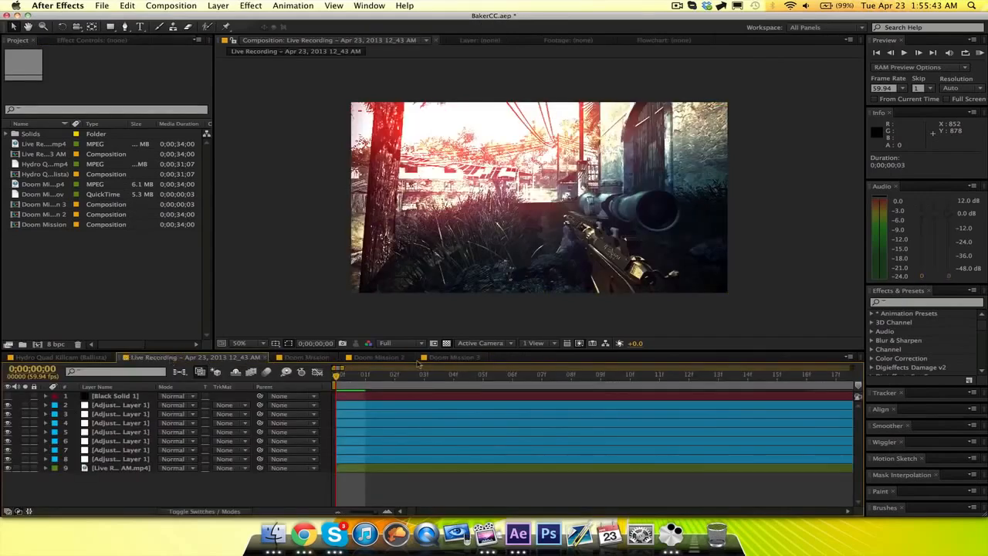